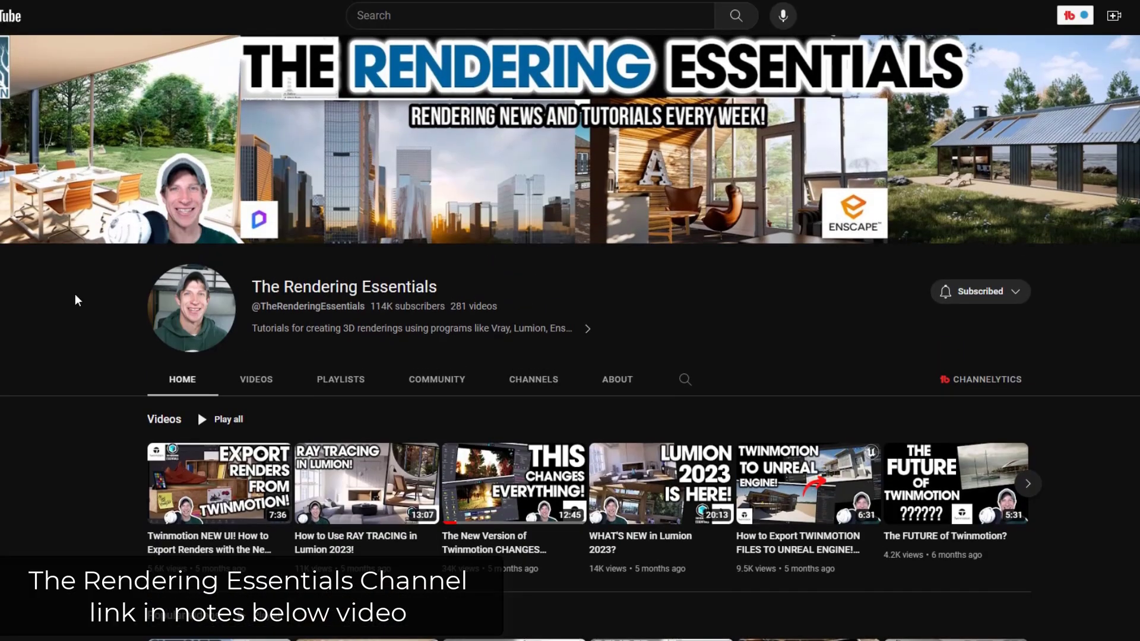
- Scroll The Rendering Essentials Home tab down to the D5 Render Tutorials playlist
{"action": "scroll", "coordinate": [48, 326], "scroll_direction": "down", "scroll_amount": 10}
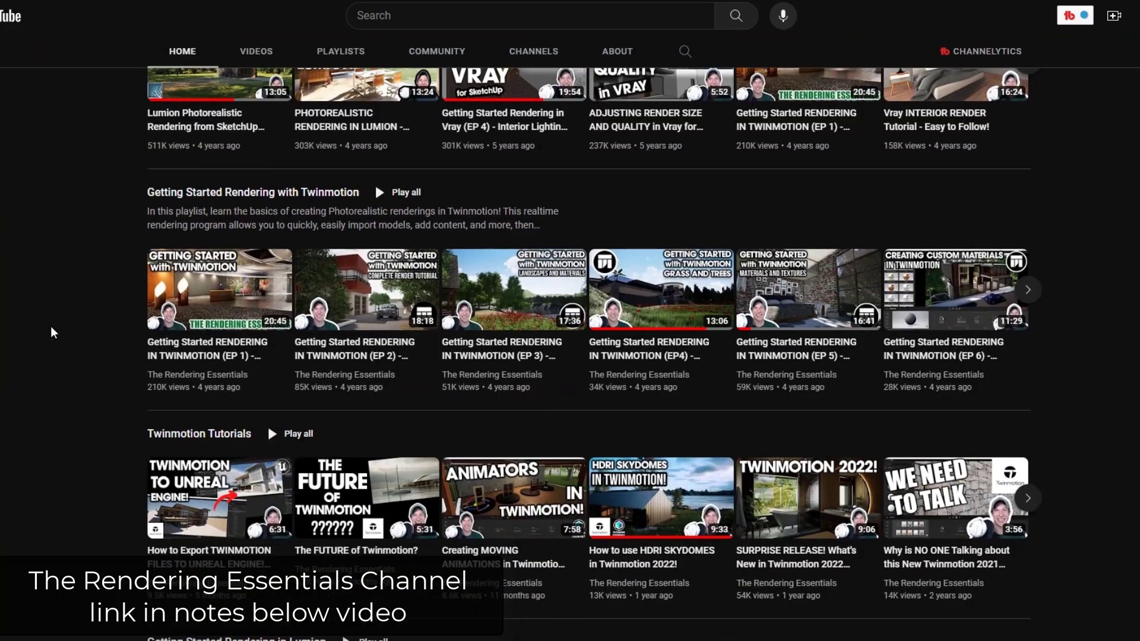
{"action": "scroll", "coordinate": [51, 326], "scroll_direction": "down", "scroll_amount": 17}
{"action": "scroll", "coordinate": [53, 331], "scroll_direction": "down", "scroll_amount": 10}
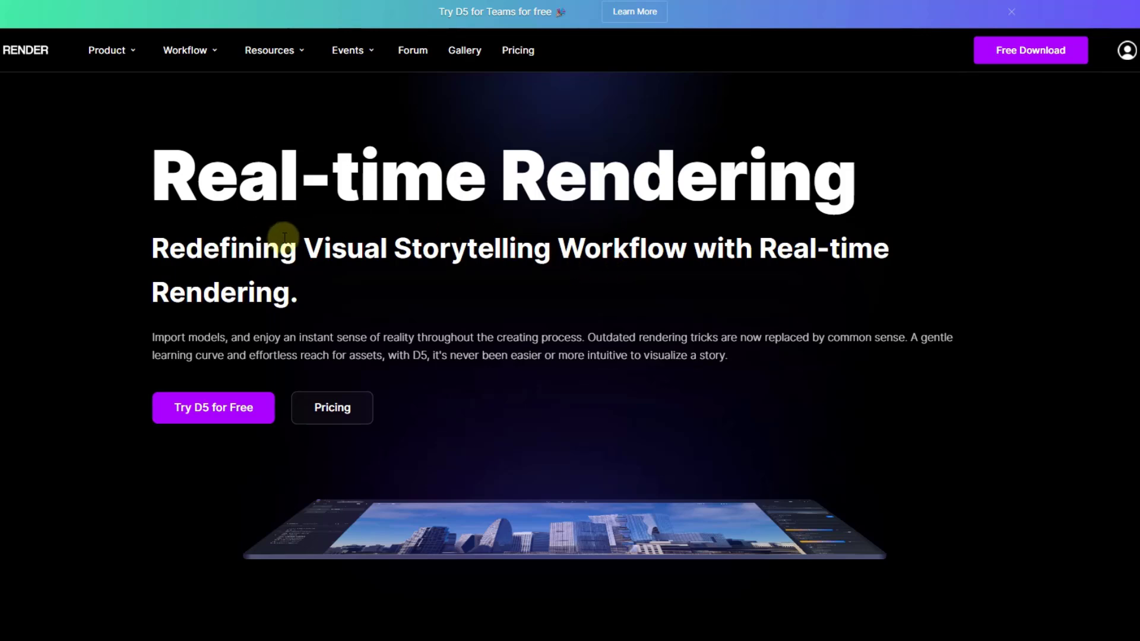
- Browse down through the D5 Render homepage content
{"action": "scroll", "coordinate": [194, 291], "scroll_direction": "down", "scroll_amount": 10}
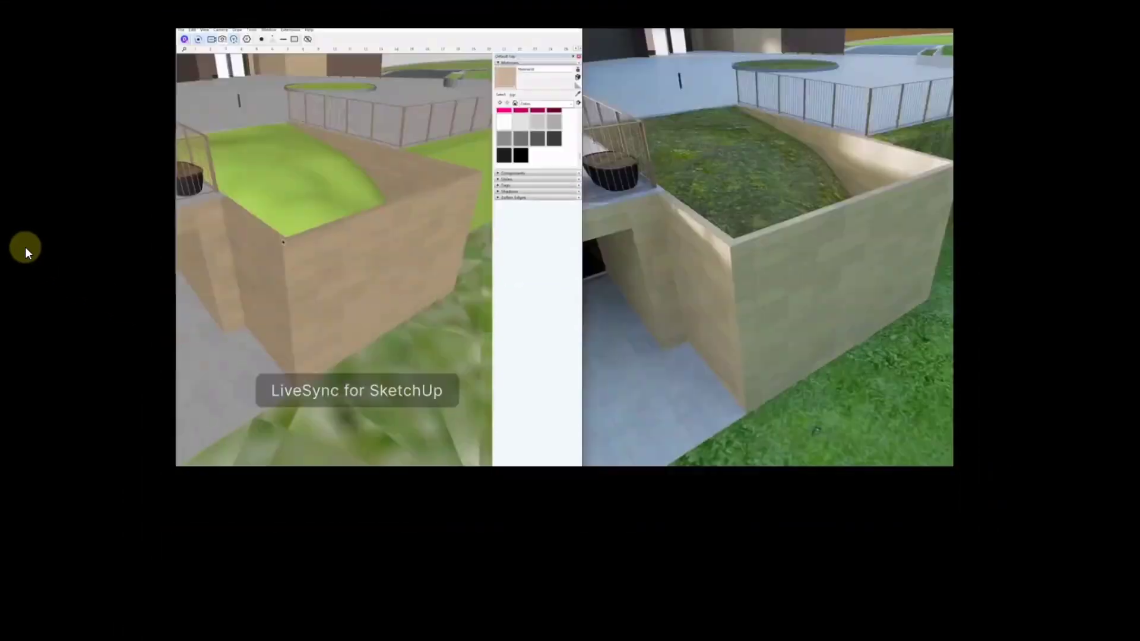
{"action": "scroll", "coordinate": [26, 247], "scroll_direction": "down", "scroll_amount": 12}
{"action": "scroll", "coordinate": [77, 276], "scroll_direction": "up", "scroll_amount": 20}
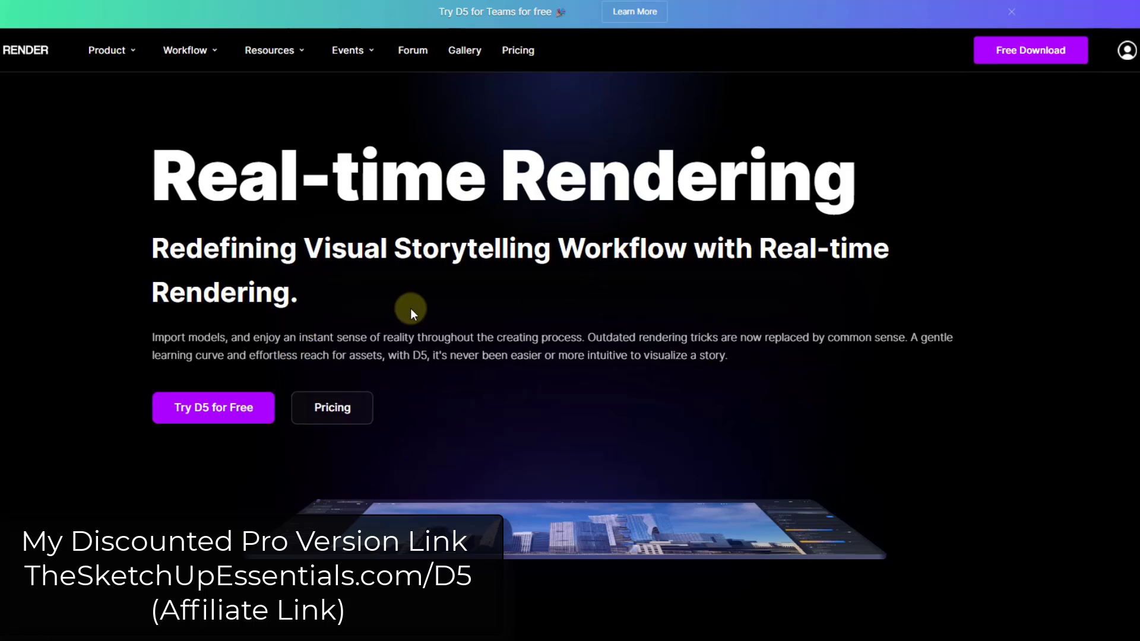
{"action": "scroll", "coordinate": [463, 309], "scroll_direction": "down", "scroll_amount": 10}
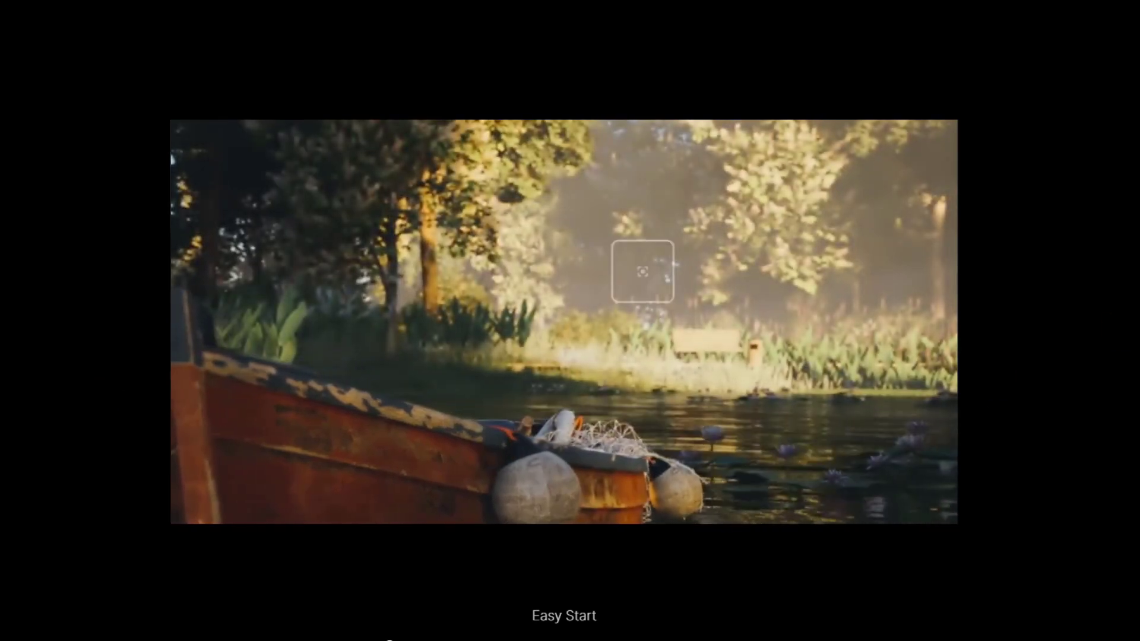
{"action": "scroll", "coordinate": [988, 383], "scroll_direction": "down", "scroll_amount": 7}
{"action": "scroll", "coordinate": [570, 320], "scroll_direction": "down", "scroll_amount": 8}
{"action": "scroll", "coordinate": [569, 321], "scroll_direction": "down", "scroll_amount": 10}
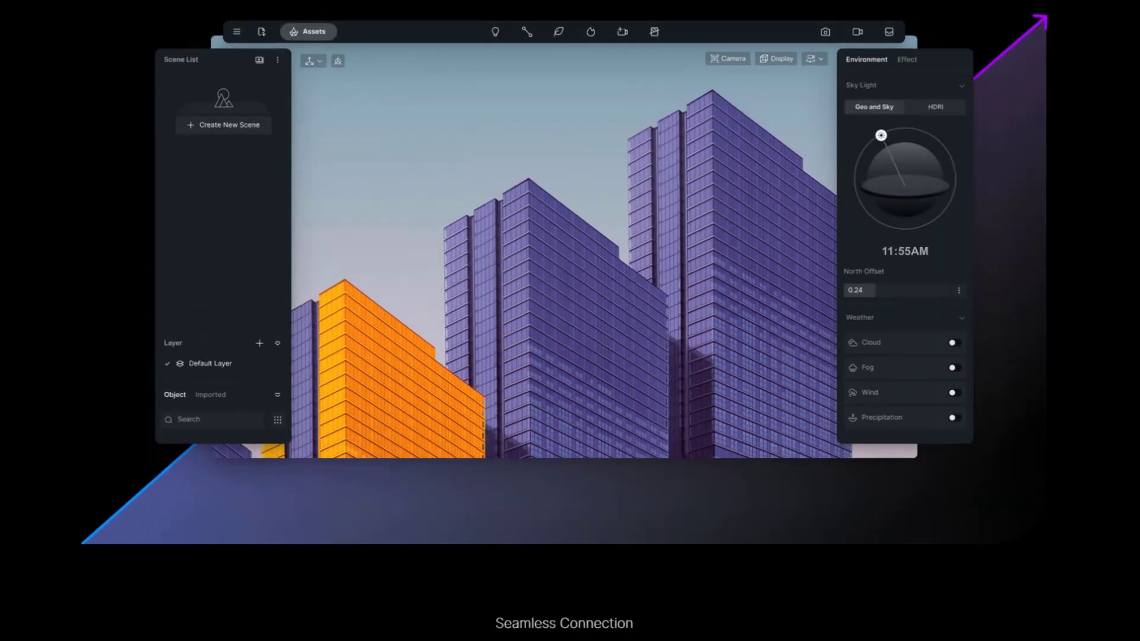
{"action": "scroll", "coordinate": [570, 321], "scroll_direction": "up", "scroll_amount": 6}
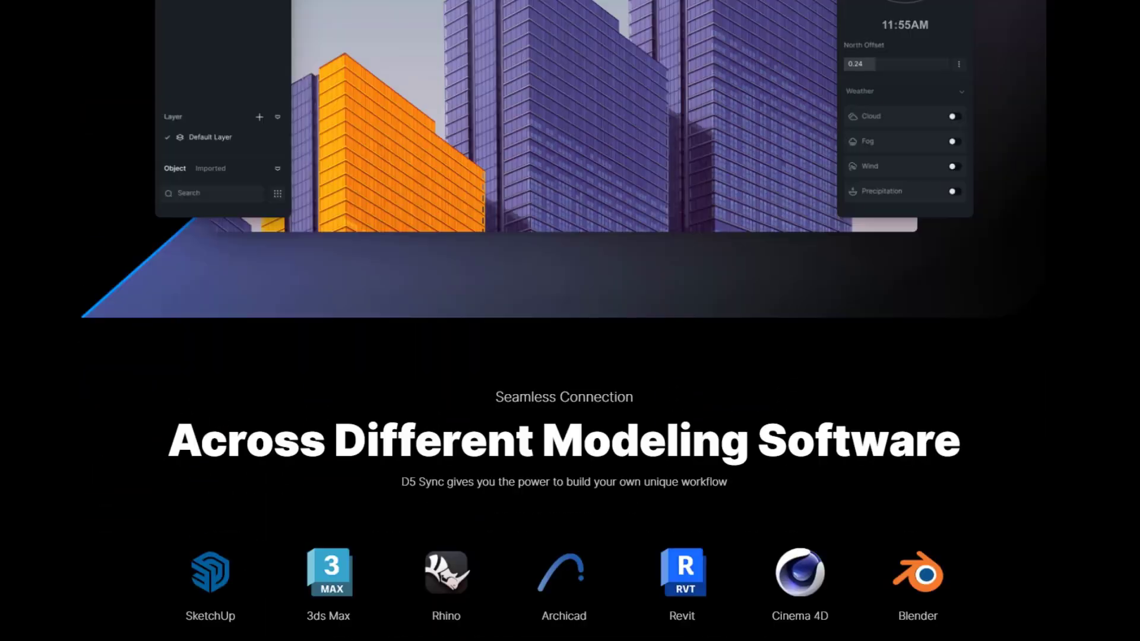
{"action": "scroll", "coordinate": [570, 321], "scroll_direction": "down", "scroll_amount": 4}
{"action": "scroll", "coordinate": [570, 320], "scroll_direction": "down", "scroll_amount": 16}
{"action": "scroll", "coordinate": [570, 321], "scroll_direction": "down", "scroll_amount": 12}
{"action": "scroll", "coordinate": [570, 320], "scroll_direction": "down", "scroll_amount": 2}
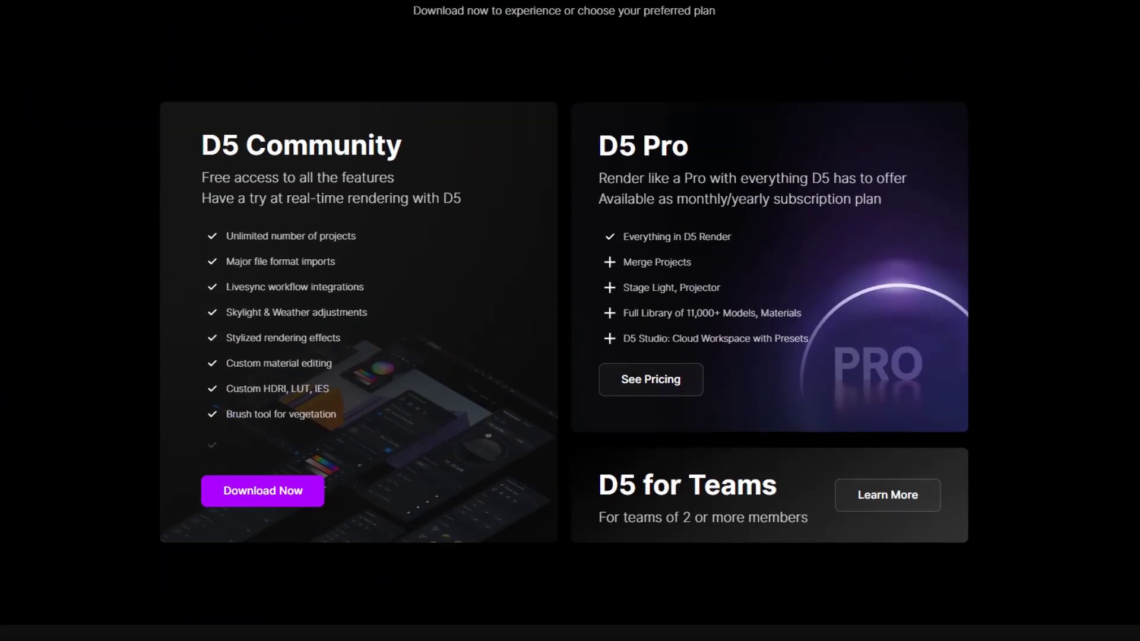
- Return to the top and open the Version 2.5 update notes via View the update
{"action": "key", "text": "Home"}
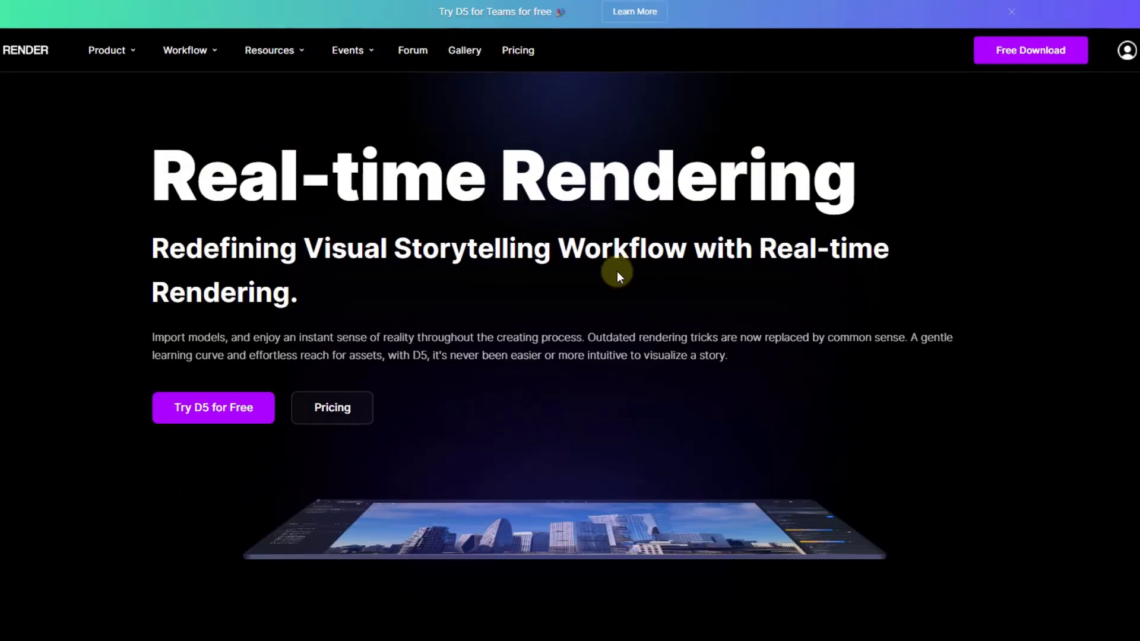
{"action": "scroll", "coordinate": [660, 255], "scroll_direction": "down", "scroll_amount": 9}
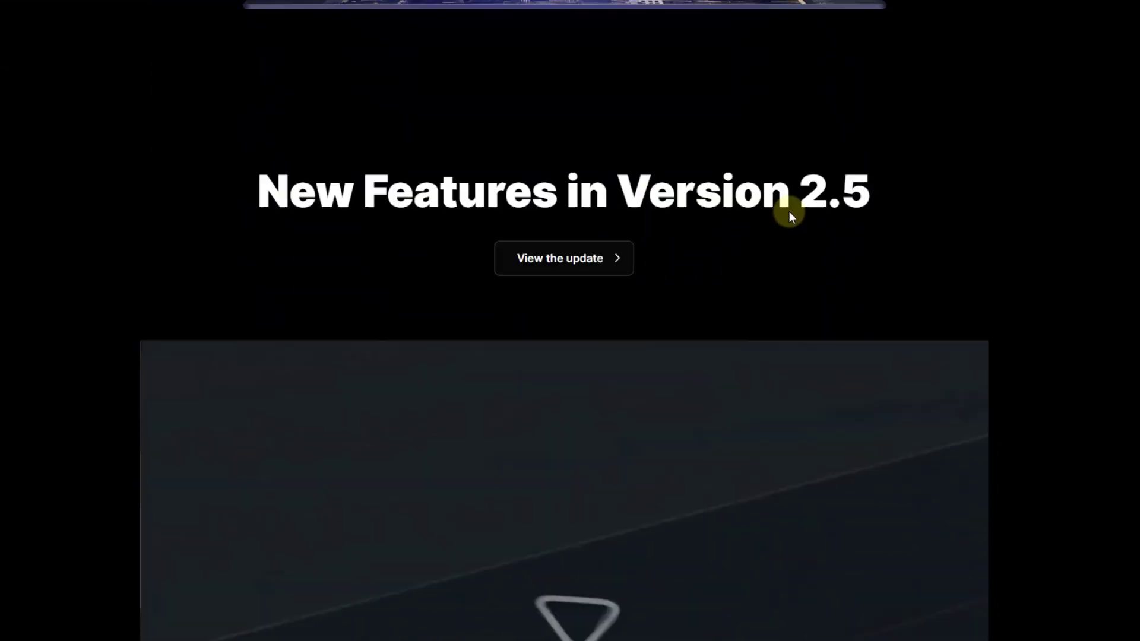
{"action": "left_click", "coordinate": [588, 260]}
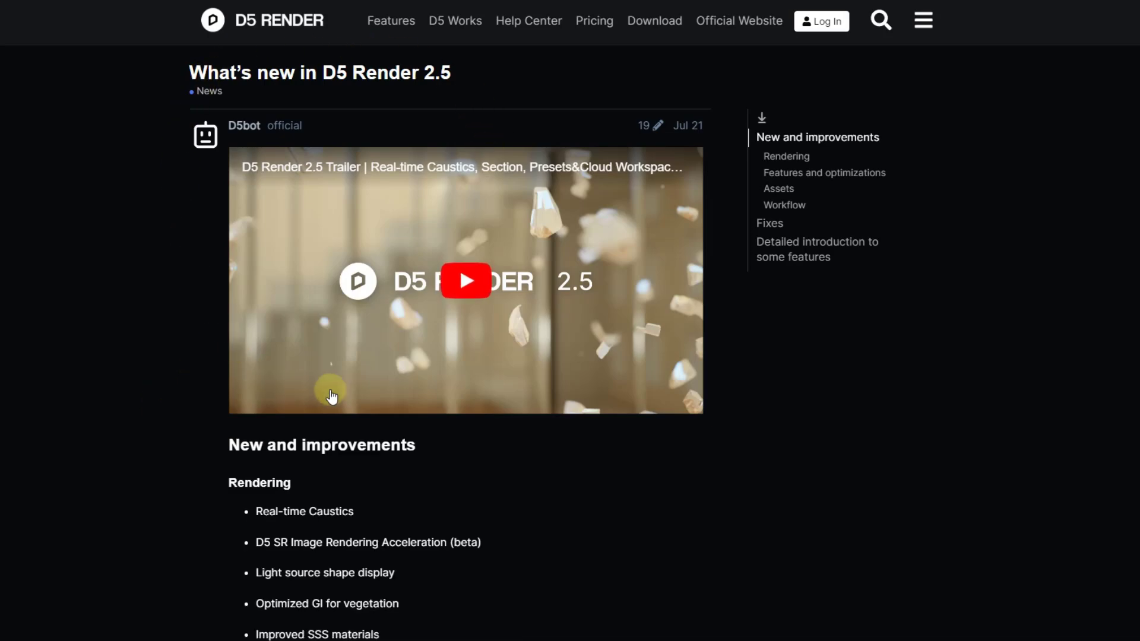
- Read the 2.5 release notes past the feature lists and Fixes to the Caustics section
{"action": "scroll", "coordinate": [331, 396], "scroll_direction": "down", "scroll_amount": 7}
{"action": "scroll", "coordinate": [275, 503], "scroll_direction": "down", "scroll_amount": 13}
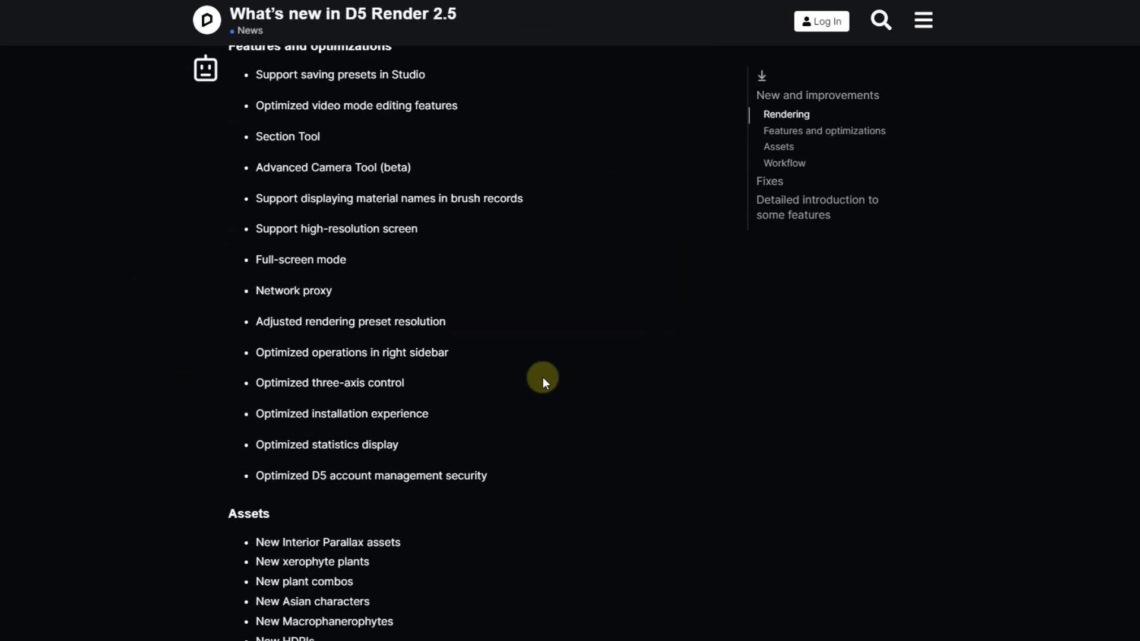
{"action": "scroll", "coordinate": [305, 319], "scroll_direction": "down", "scroll_amount": 8}
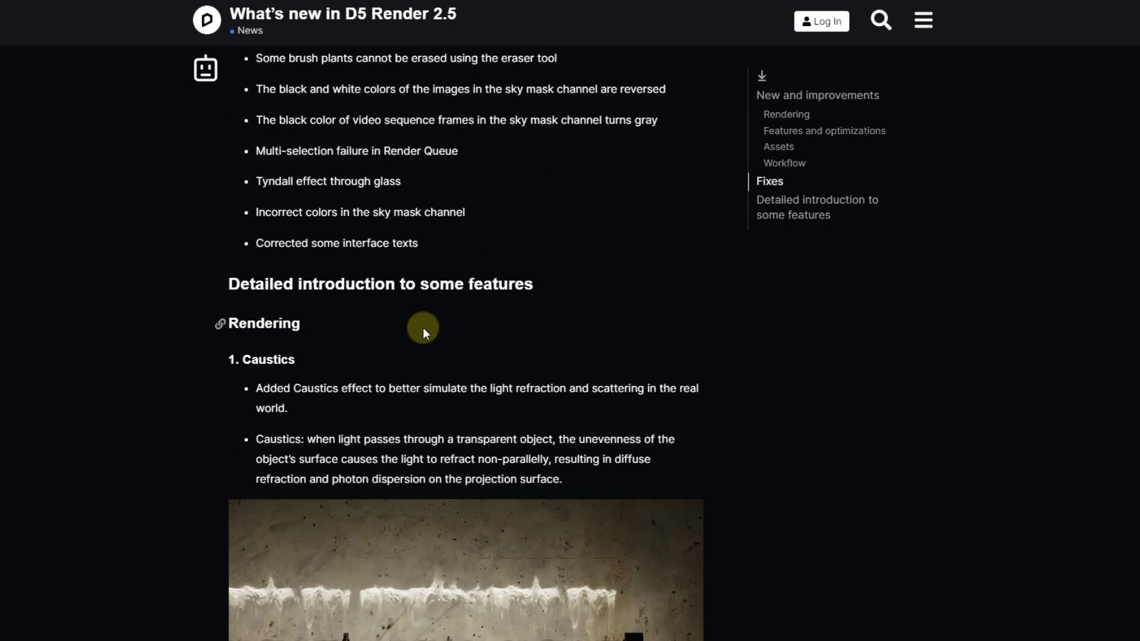
{"action": "scroll", "coordinate": [387, 308], "scroll_direction": "up", "scroll_amount": 2}
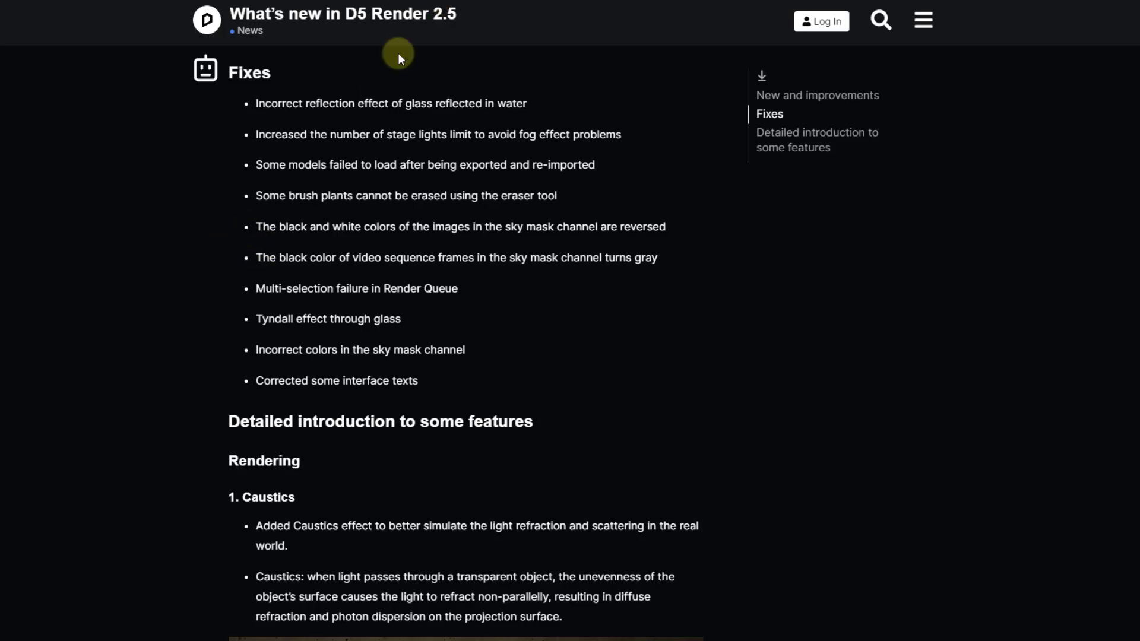
{"action": "scroll", "coordinate": [220, 271], "scroll_direction": "down", "scroll_amount": 6}
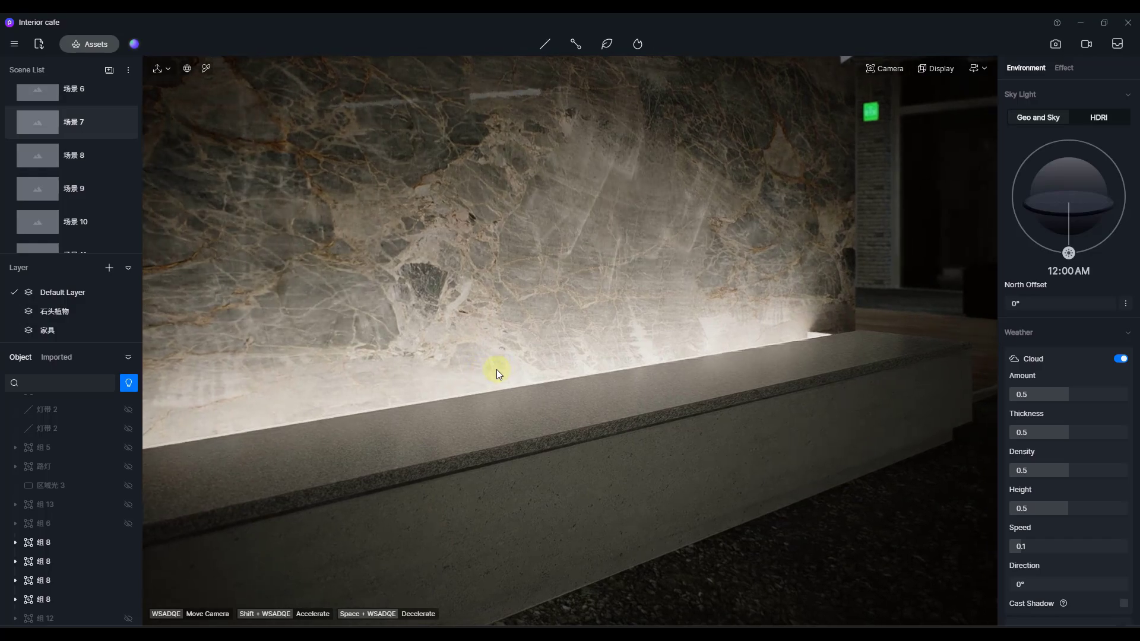
- Select the marble wall's material, keep its Transparent template, and switch Caustics on
{"action": "right_click_drag", "start_coordinate": [497, 369], "coordinate": [716, 443]}
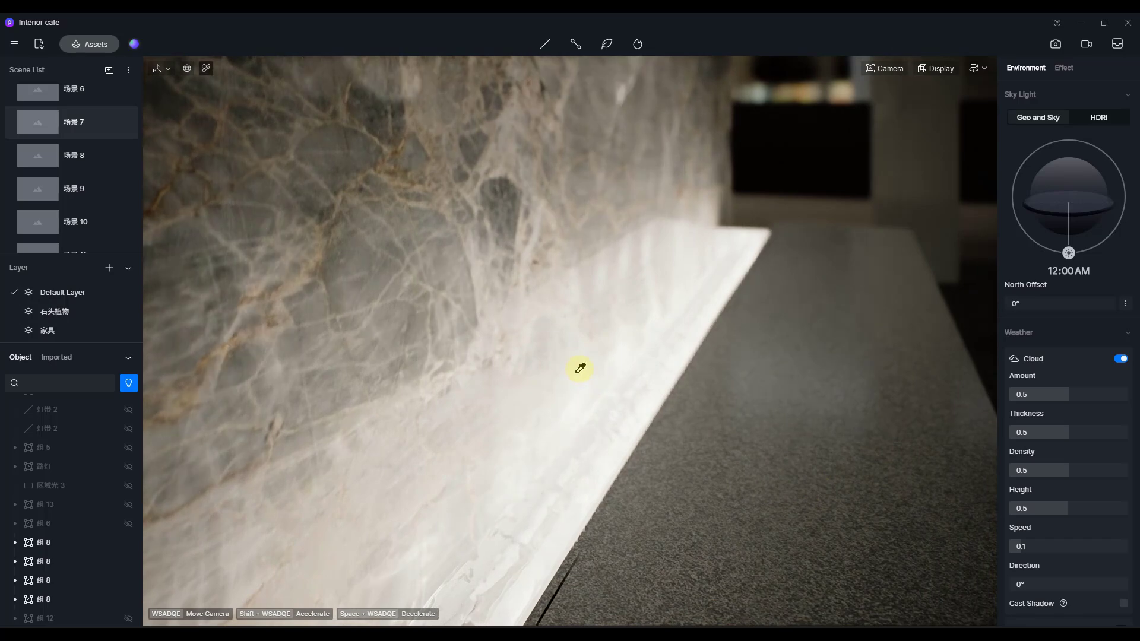
{"action": "left_click", "coordinate": [605, 410]}
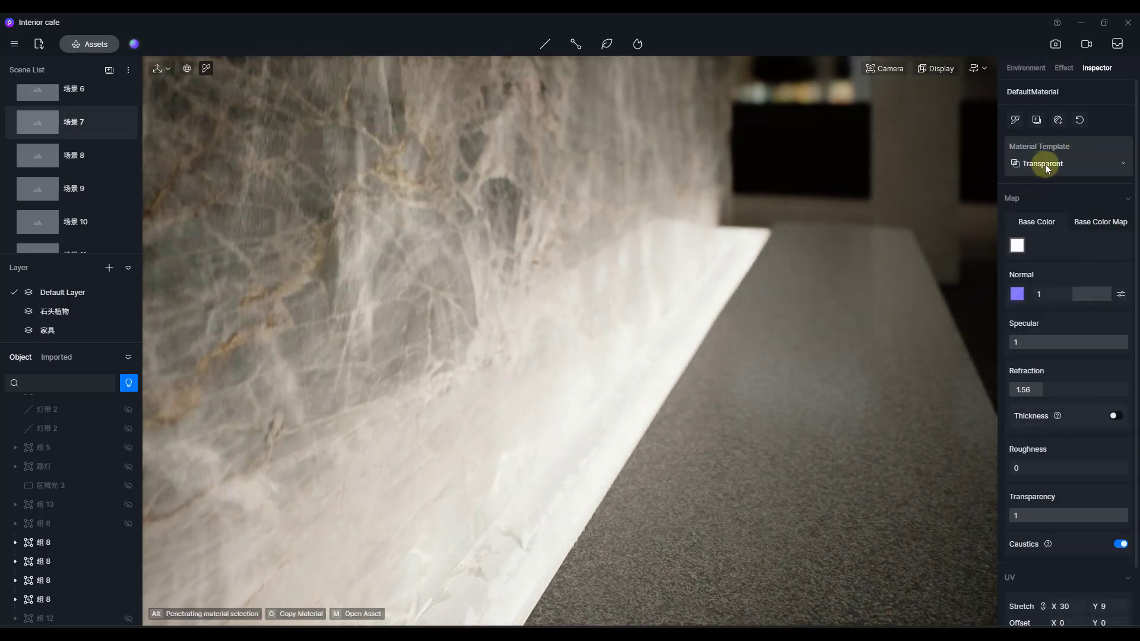
{"action": "left_click", "coordinate": [1050, 168]}
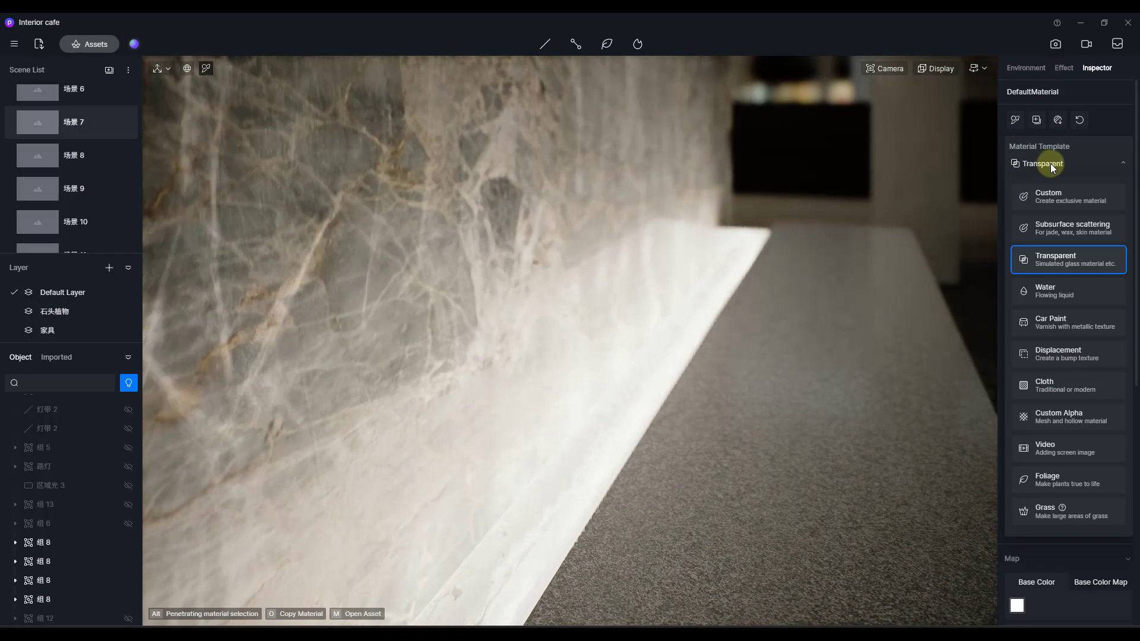
{"action": "left_click", "coordinate": [1052, 170]}
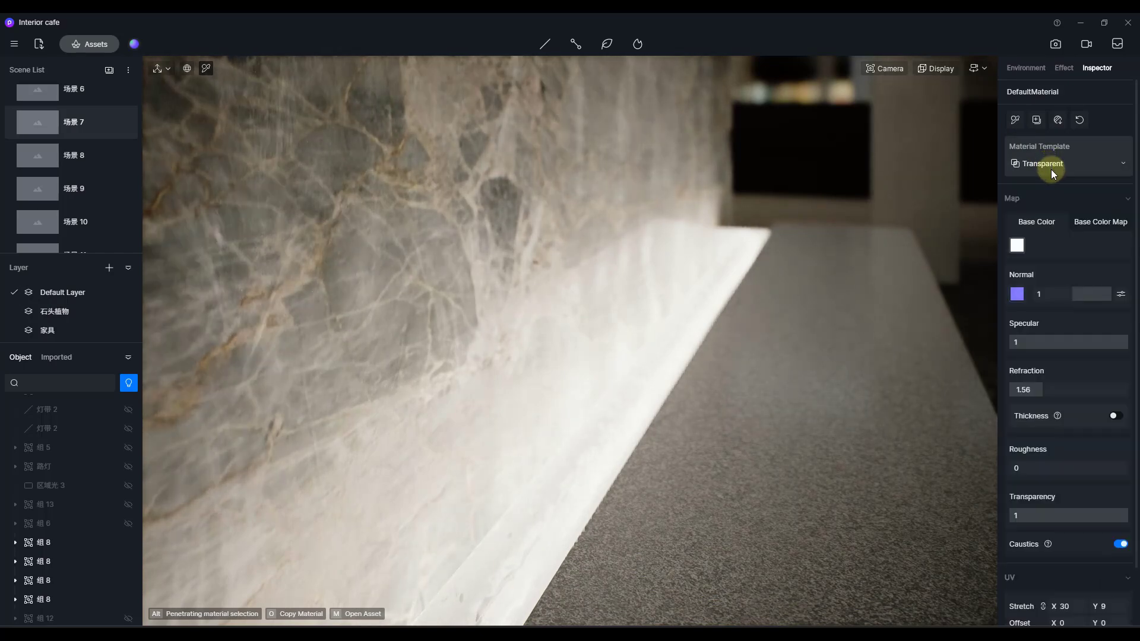
{"action": "left_click", "coordinate": [1119, 547]}
{"action": "right_click_drag", "start_coordinate": [408, 182], "coordinate": [555, 241]}
- Raise strip light 组 8 to Z 236 and give its caustics Intensity 2 and Softness 1
{"action": "left_click", "coordinate": [43, 544]}
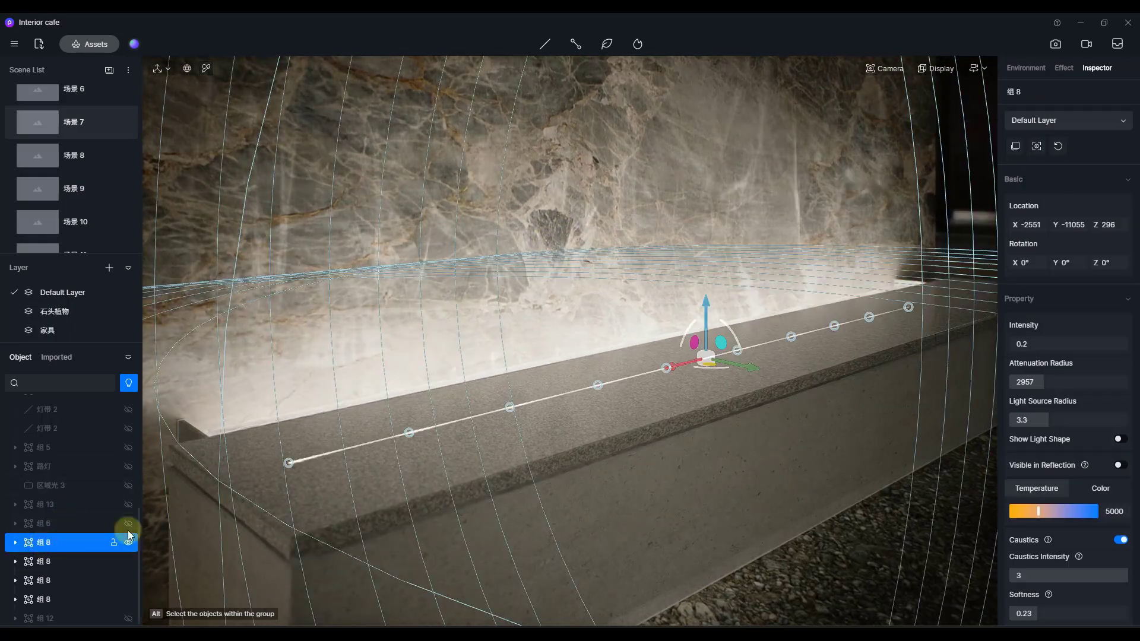
{"action": "mouse_move", "coordinate": [706, 307]}
{"action": "left_mouse_down"}
{"action": "mouse_move", "coordinate": [712, 190]}
{"action": "mouse_move", "coordinate": [716, 355]}
{"action": "mouse_move", "coordinate": [718, 321]}
{"action": "left_mouse_up"}
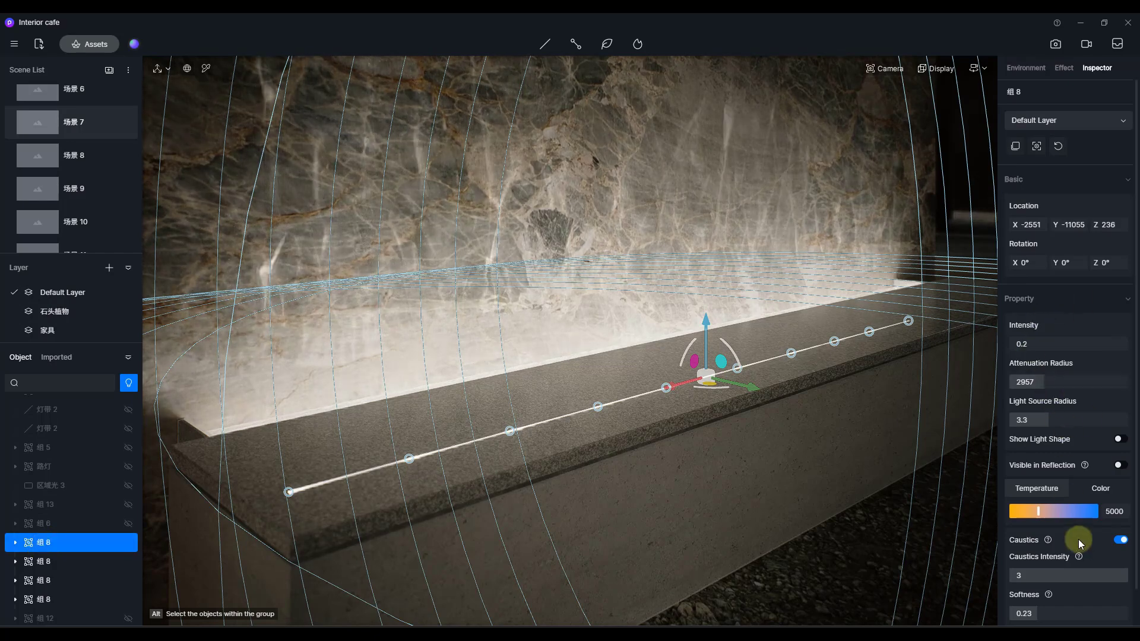
{"action": "left_click", "coordinate": [1120, 541]}
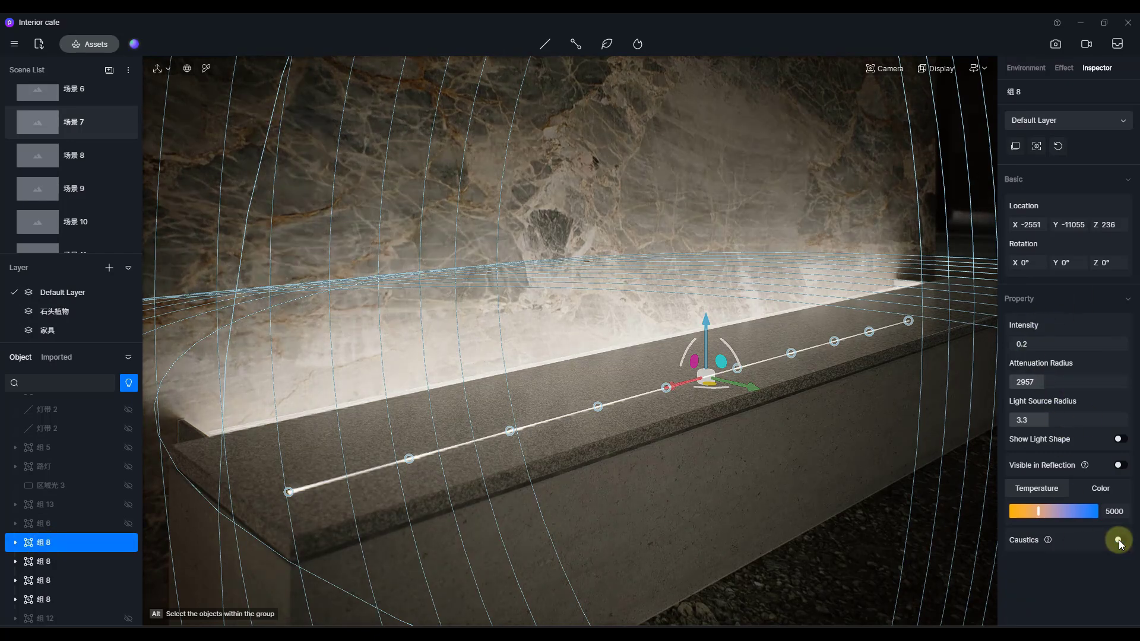
{"action": "left_click", "coordinate": [1119, 540]}
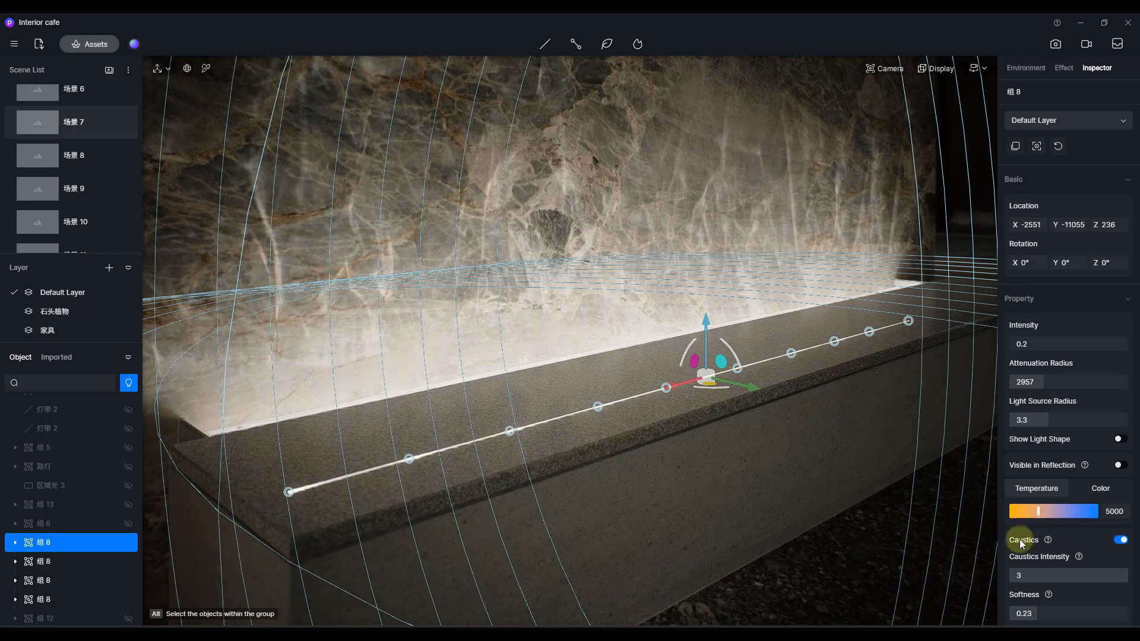
{"action": "left_click_drag", "start_coordinate": [1023, 578], "coordinate": [1090, 578]}
{"action": "scroll", "coordinate": [1090, 578], "scroll_direction": "down", "scroll_amount": 1}
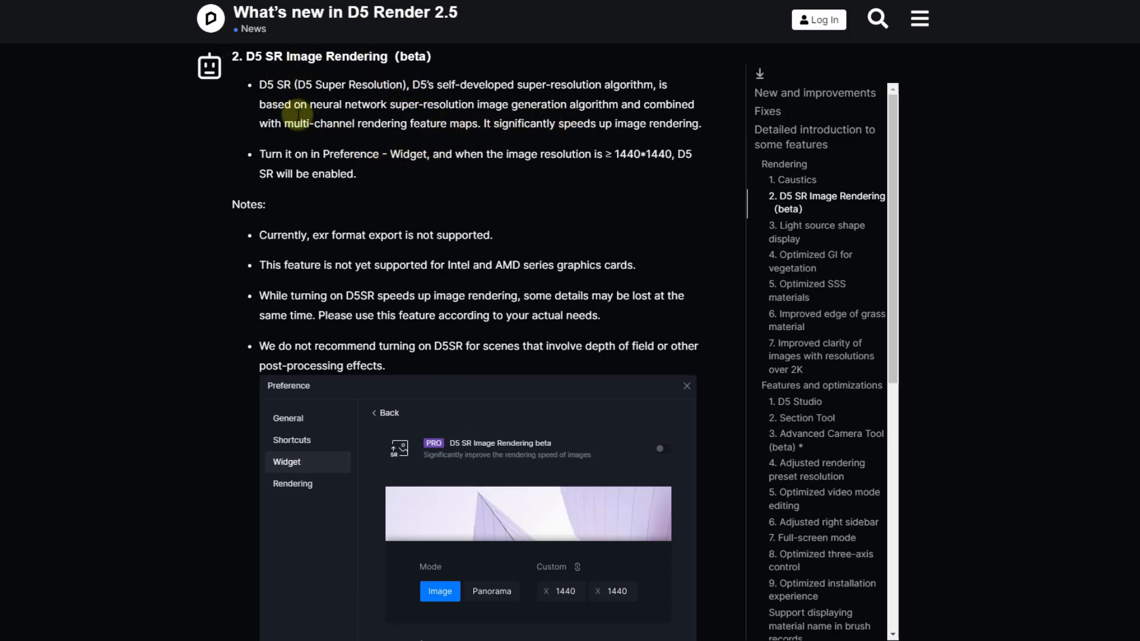
- Scroll to section 2, D5 SR Image Rendering (beta), and read its usage notes
{"action": "scroll", "coordinate": [509, 362], "scroll_direction": "down", "scroll_amount": 1}
{"action": "scroll", "coordinate": [509, 362], "scroll_direction": "down", "scroll_amount": 1}
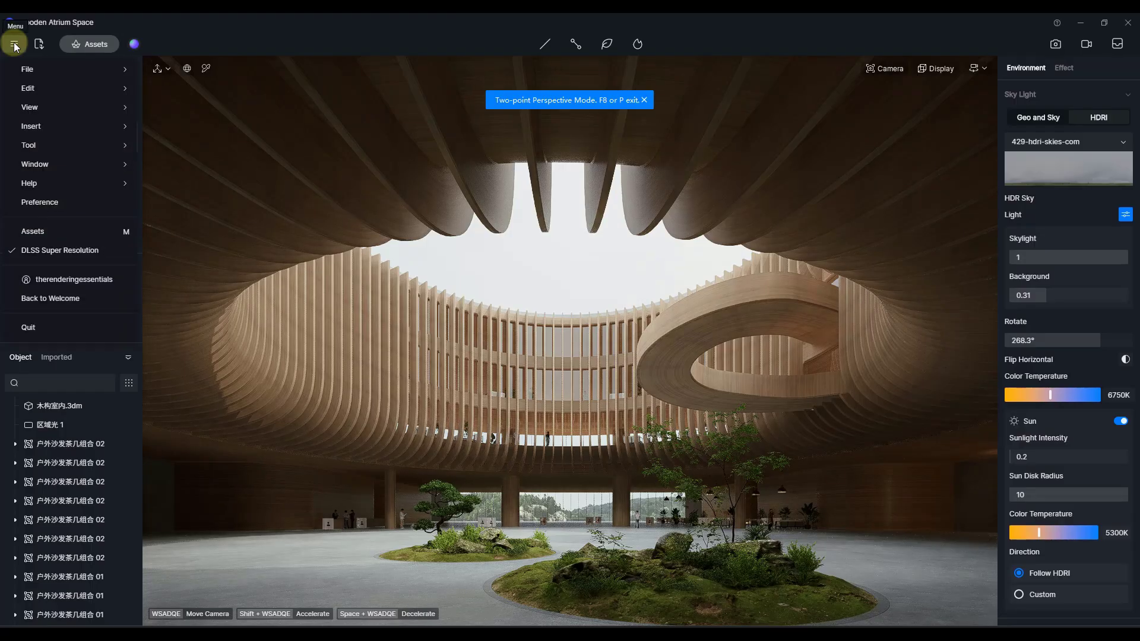
- Open Preferences on the Widget page and review Section Tools, Advanced Camera Tool and PRO widgets
{"action": "left_click", "coordinate": [41, 202]}
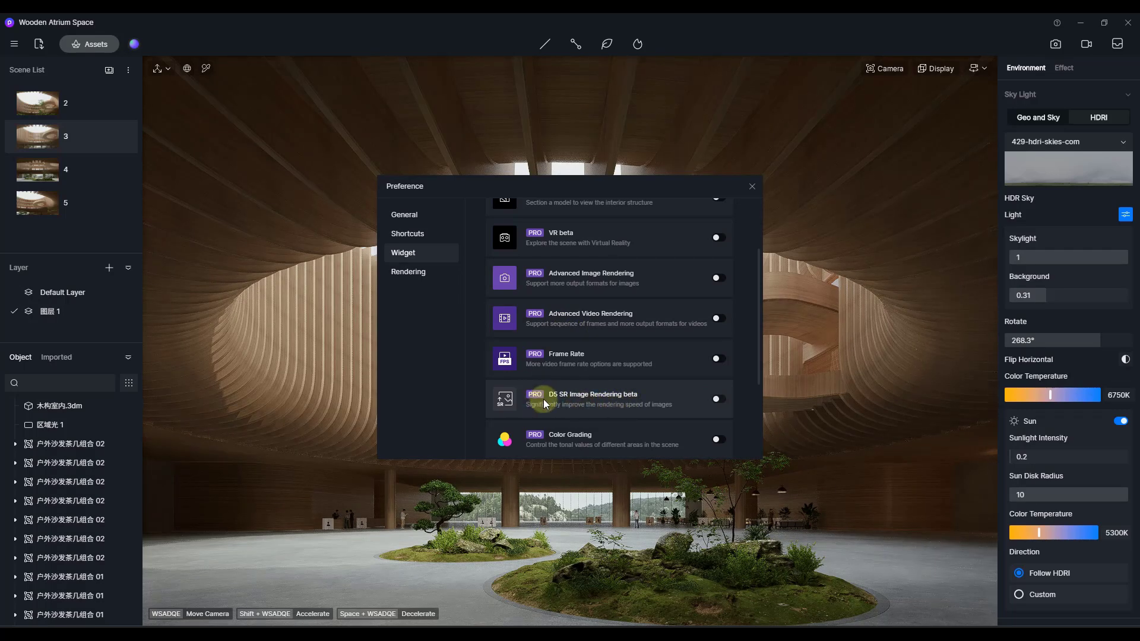
{"action": "scroll", "coordinate": [579, 336], "scroll_direction": "up", "scroll_amount": 2}
{"action": "scroll", "coordinate": [583, 262], "scroll_direction": "down", "scroll_amount": 1}
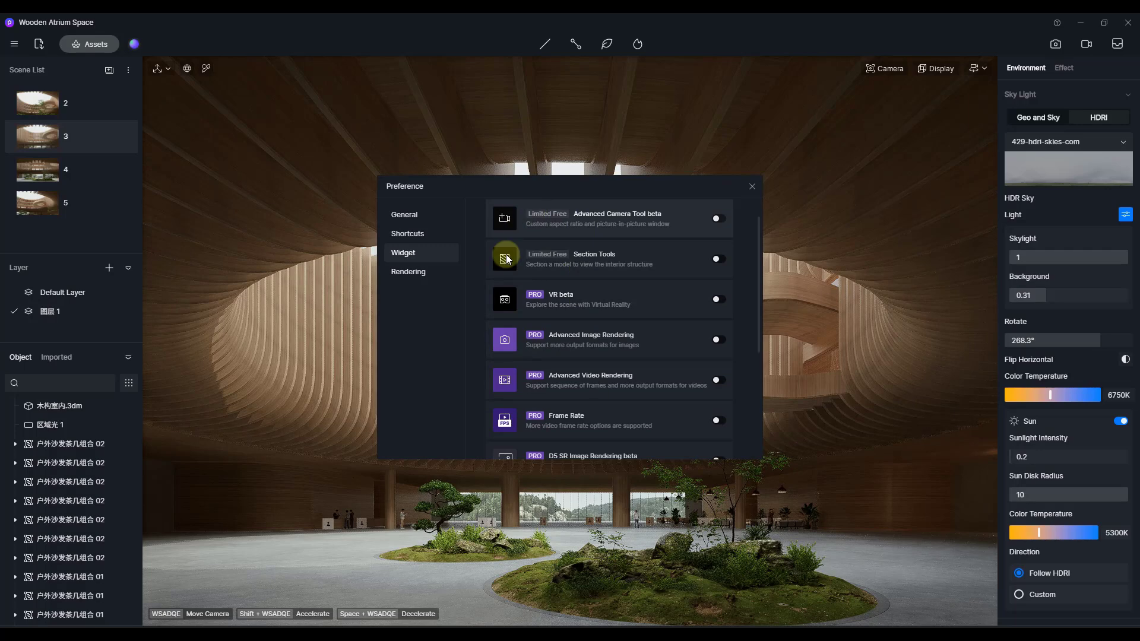
{"action": "scroll", "coordinate": [565, 311], "scroll_direction": "down", "scroll_amount": 5}
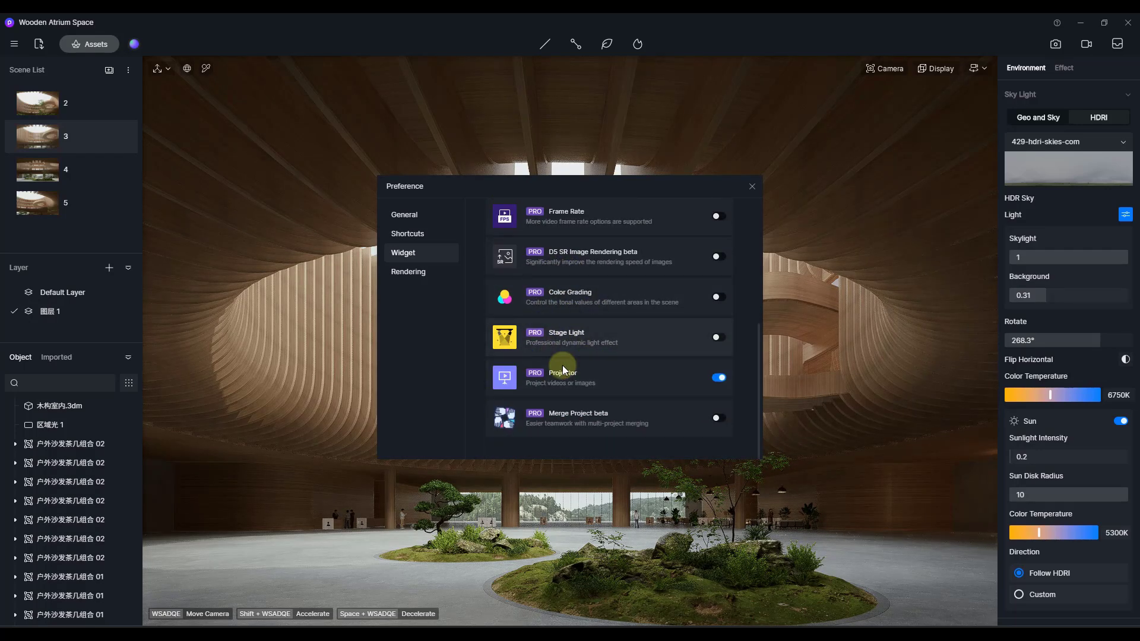
{"action": "scroll", "coordinate": [584, 348], "scroll_direction": "up", "scroll_amount": 2}
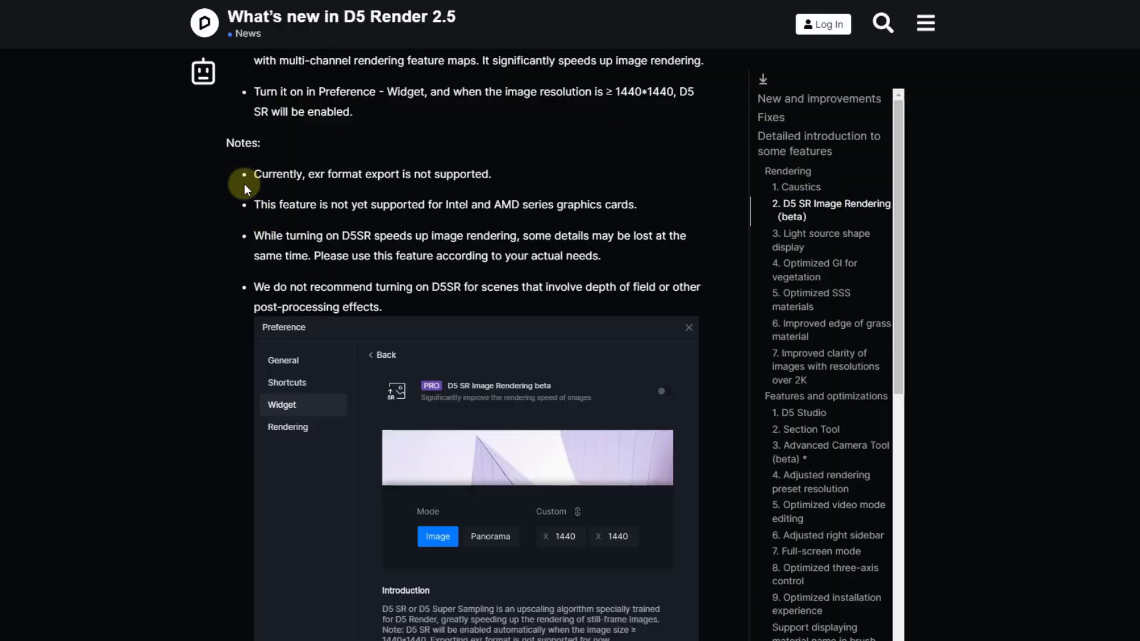
{"action": "scroll", "coordinate": [249, 182], "scroll_direction": "down", "scroll_amount": 1}
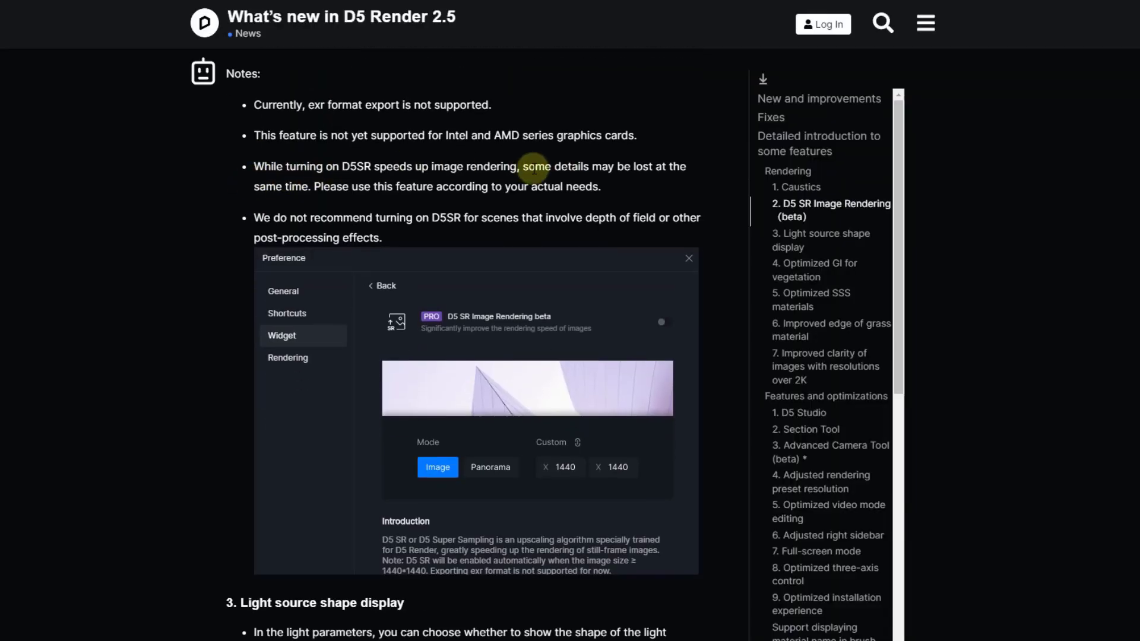
{"action": "left_click_drag", "start_coordinate": [523, 166], "coordinate": [307, 189]}
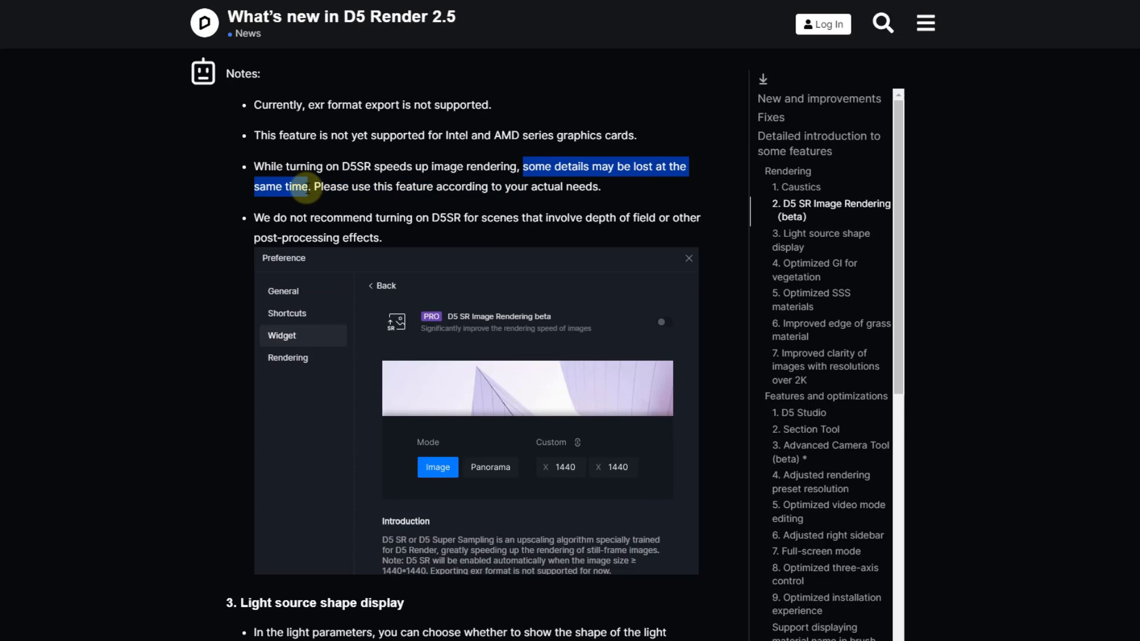
{"action": "left_click", "coordinate": [306, 189]}
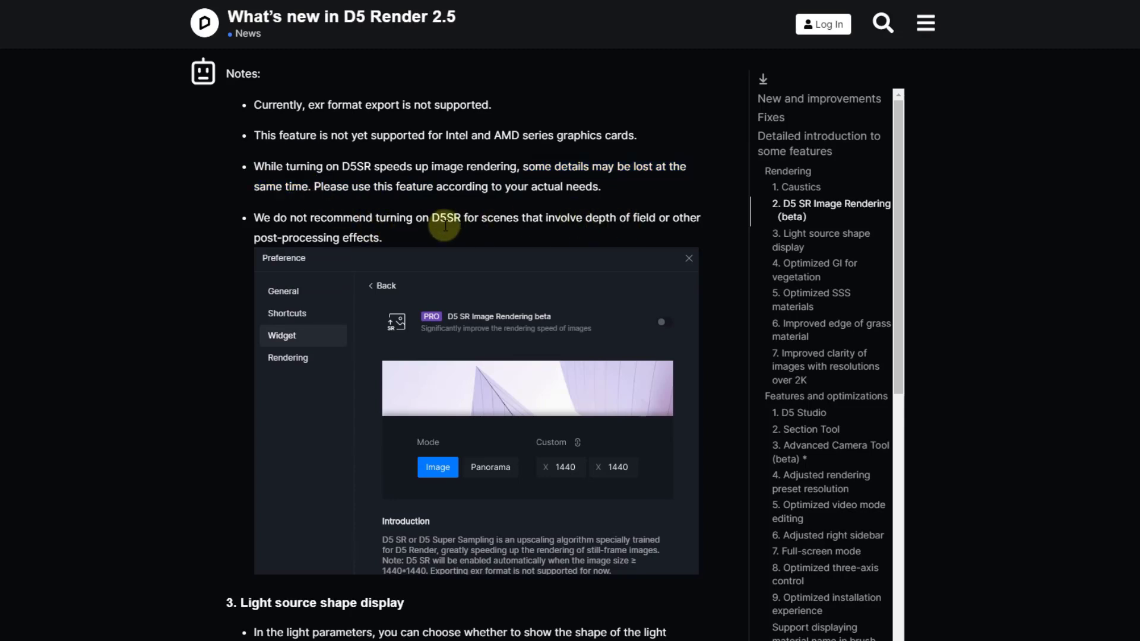
{"action": "scroll", "coordinate": [368, 226], "scroll_direction": "down", "scroll_amount": 1}
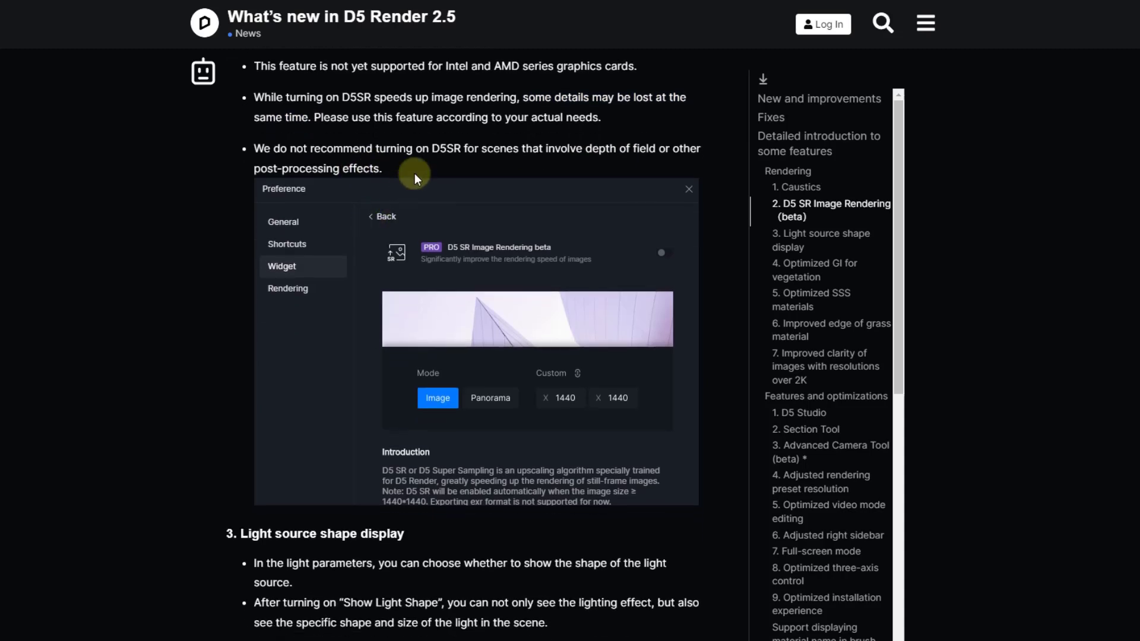
{"action": "triple_click", "coordinate": [312, 168]}
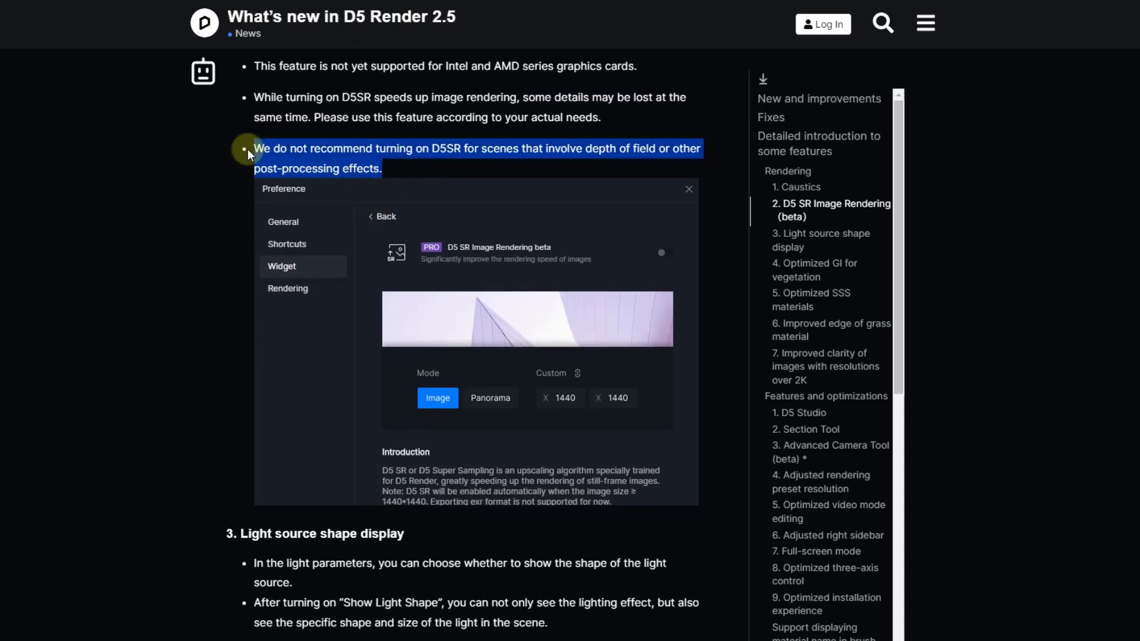
{"action": "left_click", "coordinate": [285, 148]}
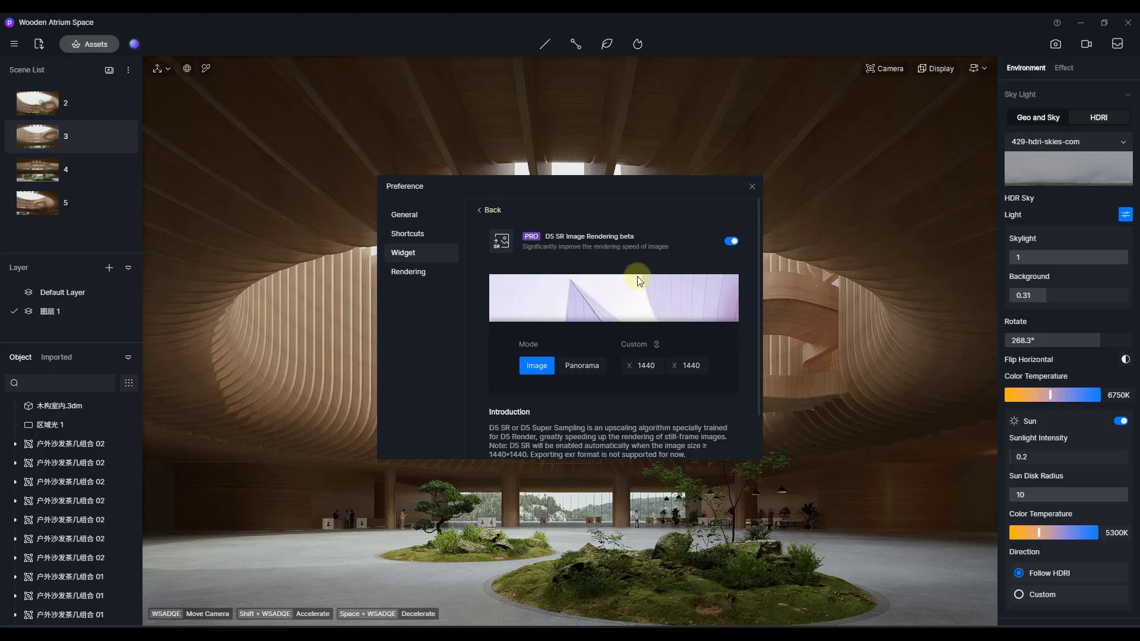
{"action": "scroll", "coordinate": [640, 282], "scroll_direction": "down", "scroll_amount": 1}
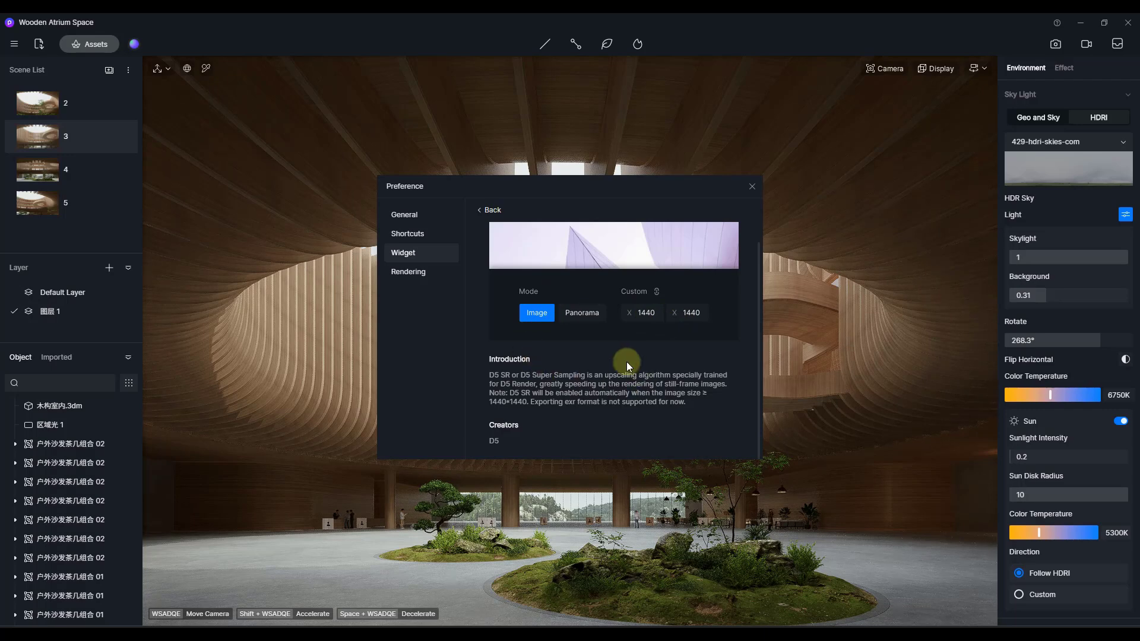
{"action": "scroll", "coordinate": [640, 364], "scroll_direction": "up", "scroll_amount": 2}
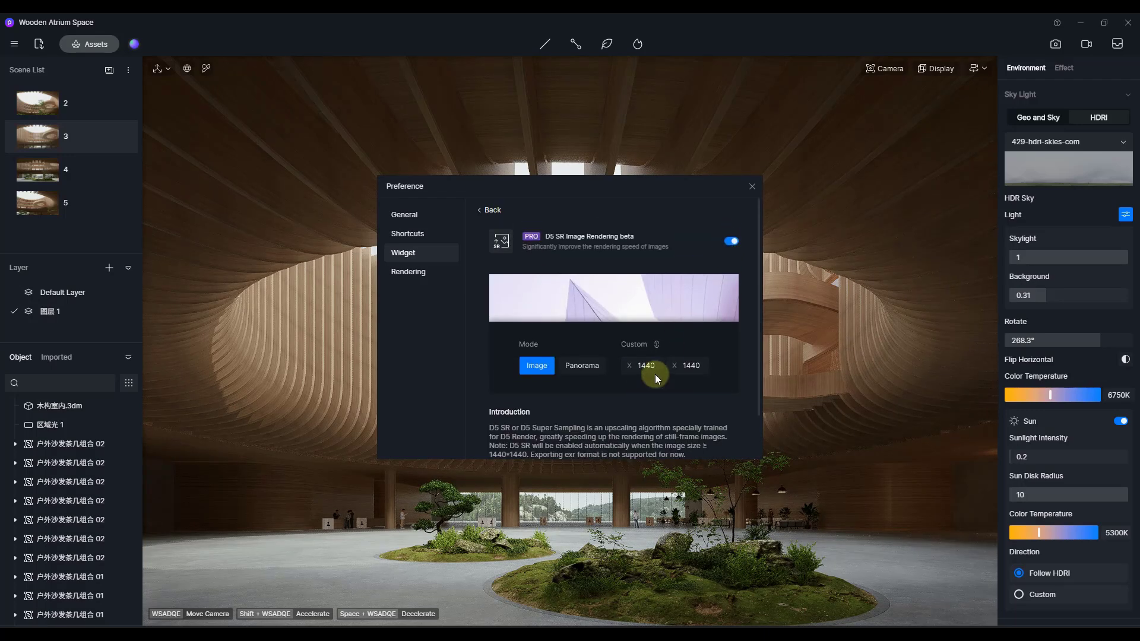
{"action": "scroll", "coordinate": [654, 375], "scroll_direction": "down", "scroll_amount": 2}
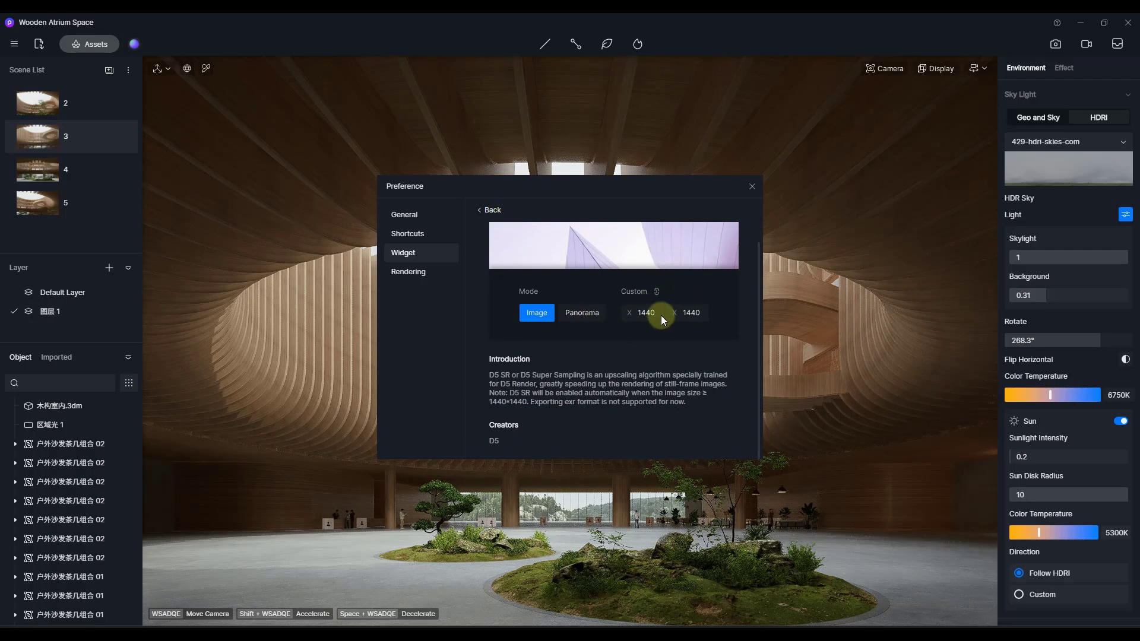
{"action": "scroll", "coordinate": [657, 317], "scroll_direction": "up", "scroll_amount": 2}
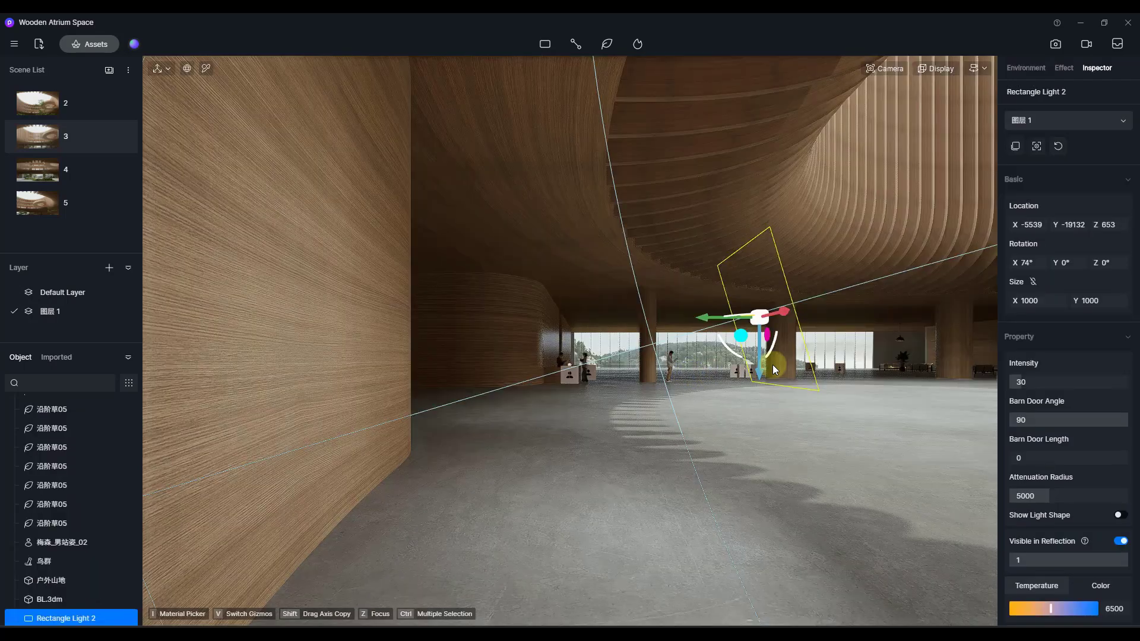
- Move Rectangle Light 2 to X -5742 and set intensity 187.5 with colour temperature 8350
{"action": "left_click_drag", "start_coordinate": [782, 312], "coordinate": [724, 269]}
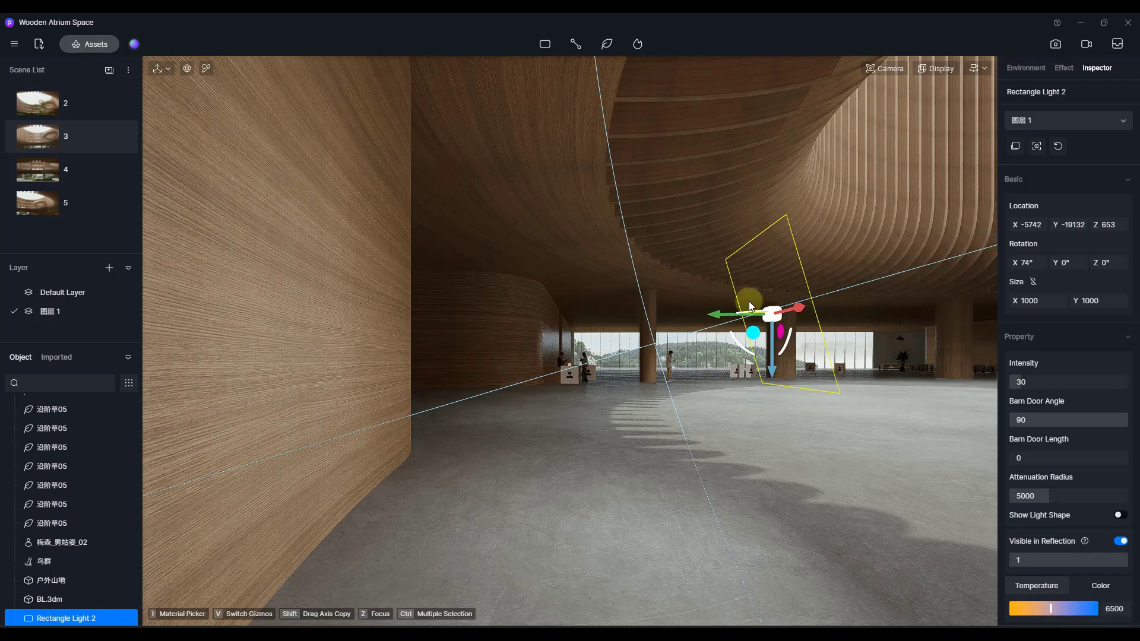
{"action": "right_click_drag", "start_coordinate": [837, 323], "coordinate": [776, 315]}
{"action": "double_click", "coordinate": [1019, 382]}
{"action": "type", "text": "0"}
{"action": "key", "text": "Return"}
{"action": "double_click", "coordinate": [1019, 382]}
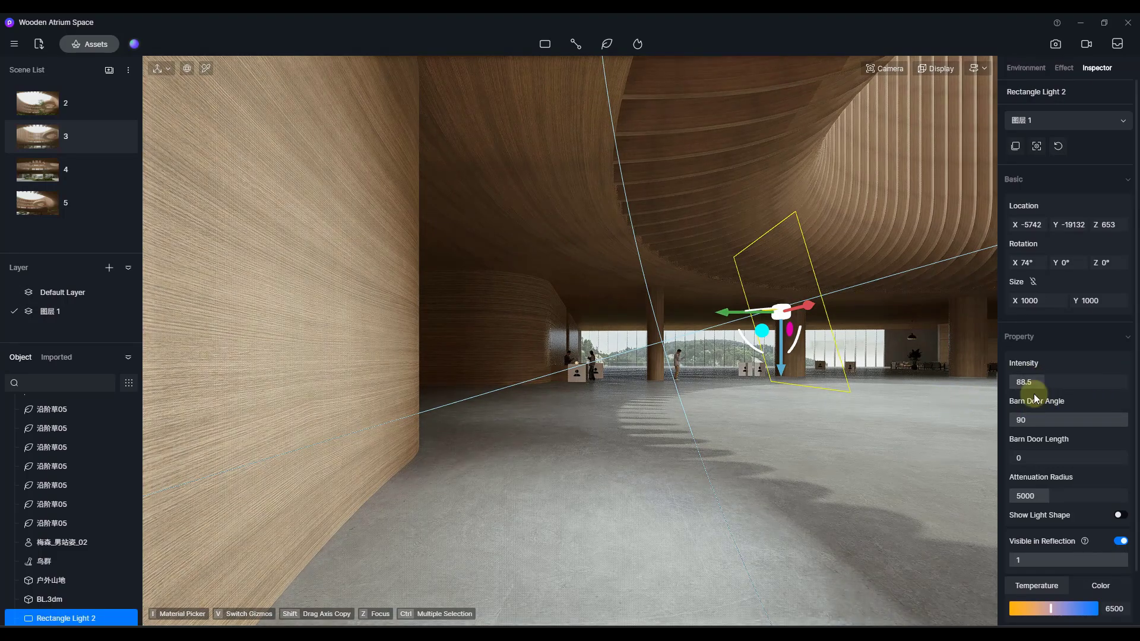
{"action": "type", "text": "60"}
{"action": "key", "text": "Return"}
{"action": "left_click_drag", "start_coordinate": [1051, 609], "coordinate": [1066, 610]}
{"action": "left_click_drag", "start_coordinate": [1030, 381], "coordinate": [1084, 379]}
{"action": "left_click_drag", "start_coordinate": [649, 318], "coordinate": [839, 400]}
- Turn on Show Light Shape for Rectangle Light 2, compare it off and on, then open scene 4
{"action": "left_click", "coordinate": [1119, 515]}
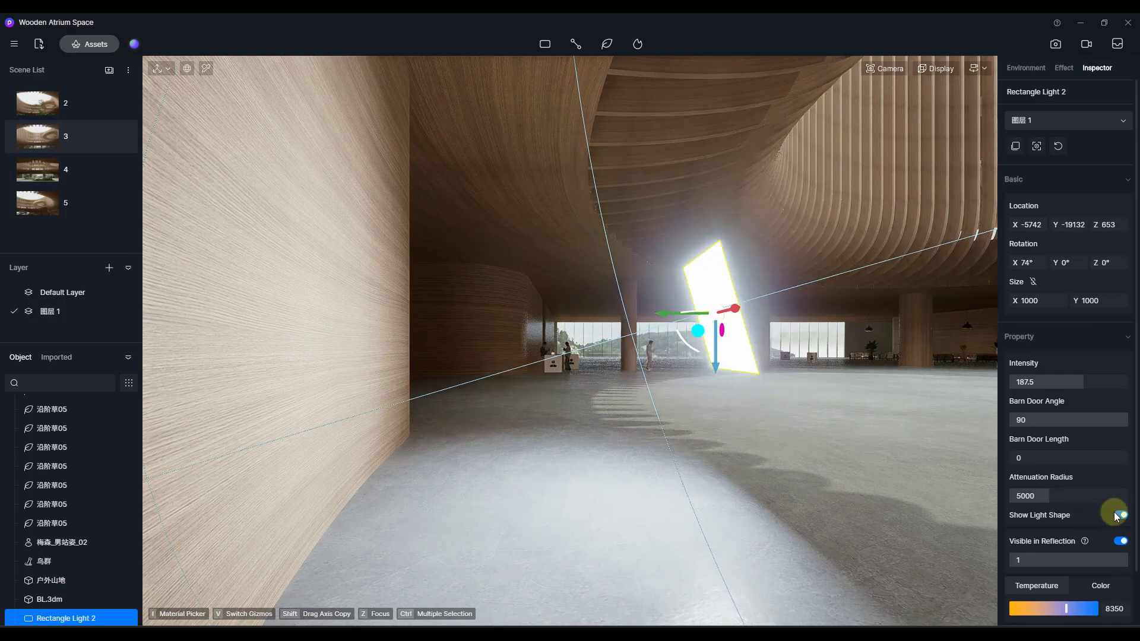
{"action": "left_click_drag", "start_coordinate": [704, 310], "coordinate": [767, 321]}
{"action": "scroll", "coordinate": [764, 322], "scroll_direction": "up", "scroll_amount": 3}
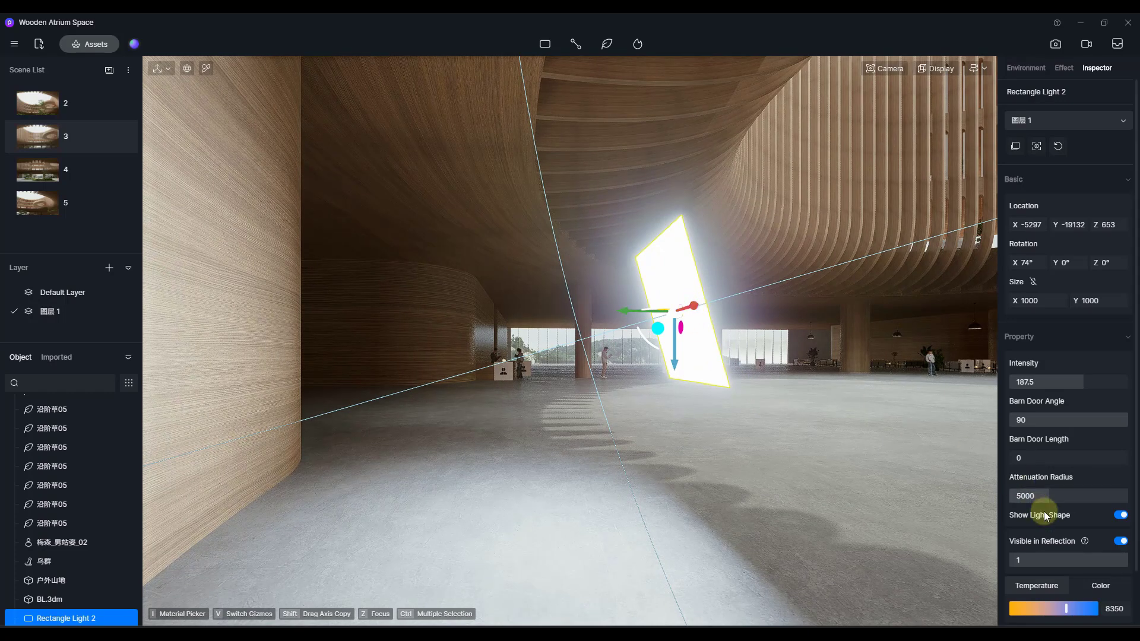
{"action": "left_click", "coordinate": [1121, 515]}
{"action": "left_click", "coordinate": [1121, 515]}
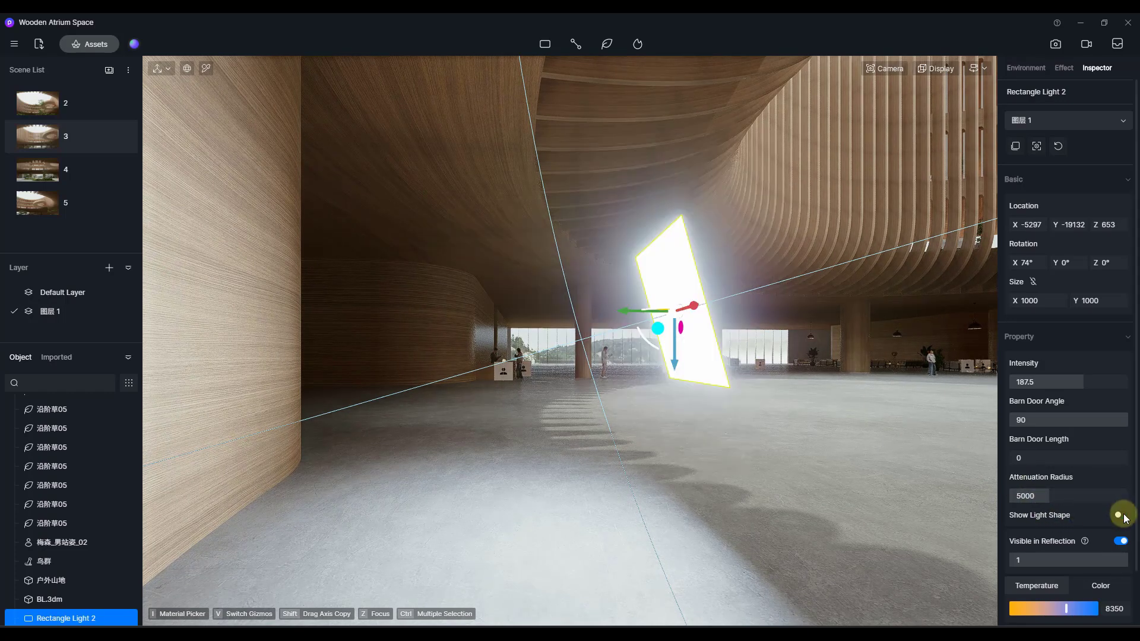
{"action": "left_click", "coordinate": [1123, 516]}
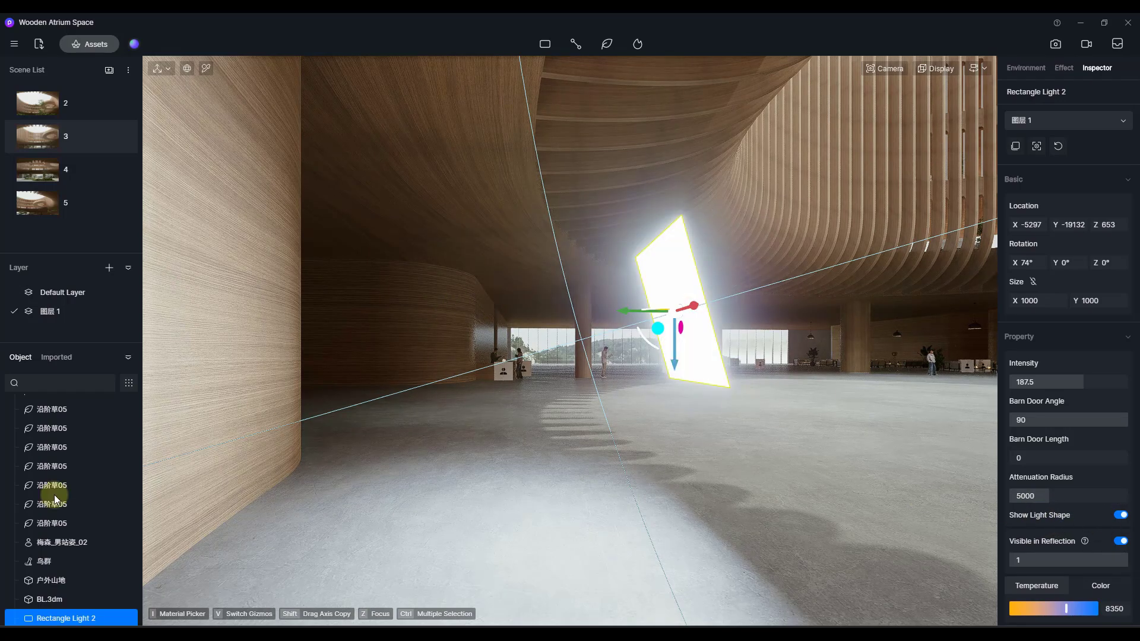
{"action": "left_click", "coordinate": [38, 169]}
- Move scene 4's camera forward and tilt it down over the moss, ferns and rocks
{"action": "right_click_drag", "start_coordinate": [776, 407], "coordinate": [848, 395]}
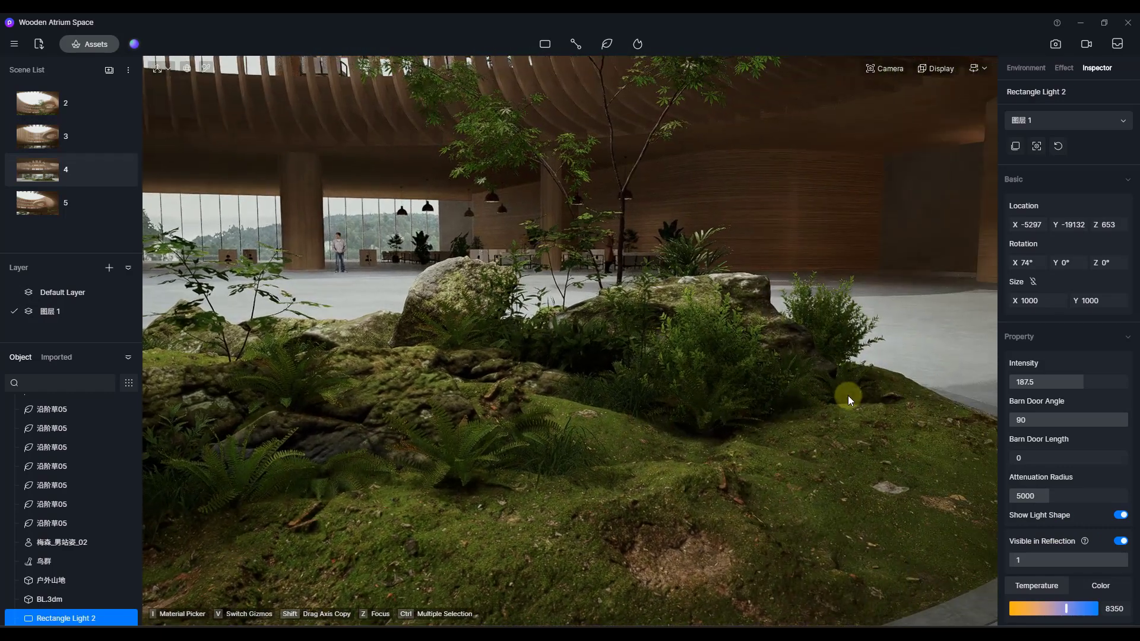
{"action": "right_click_drag", "start_coordinate": [625, 403], "coordinate": [647, 403]}
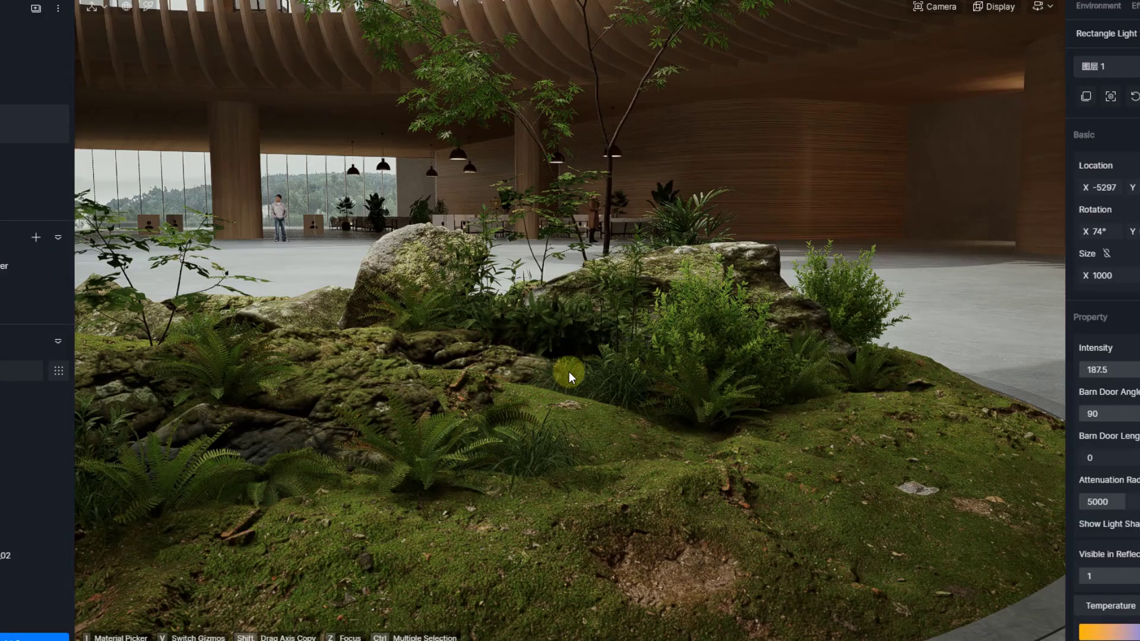
{"action": "right_click_drag", "start_coordinate": [575, 372], "coordinate": [742, 447]}
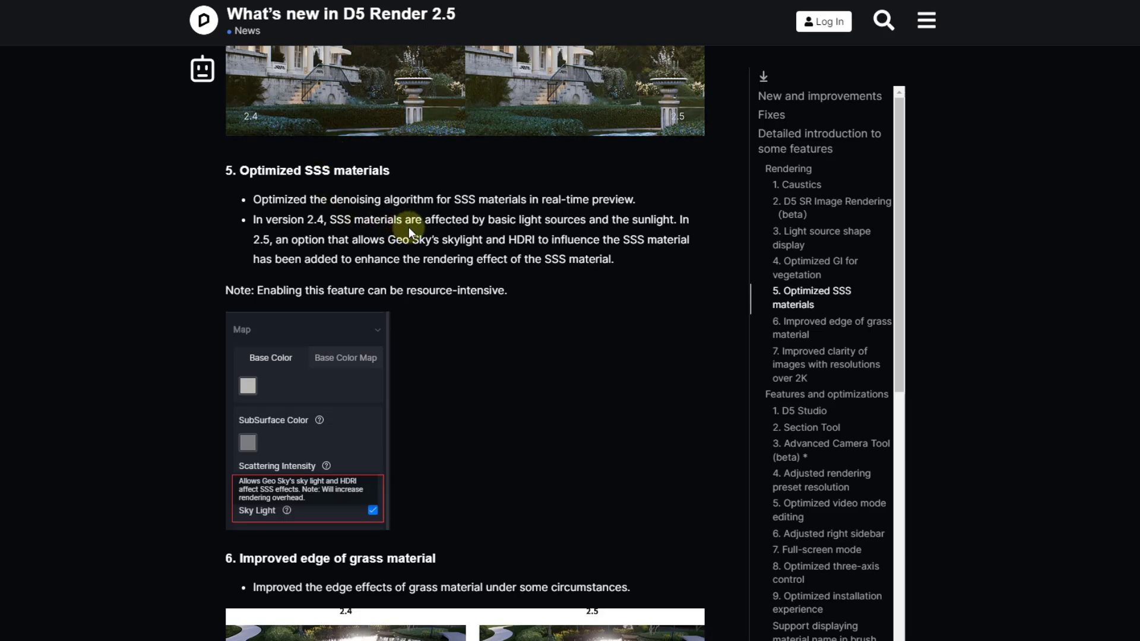
{"action": "left_click_drag", "start_coordinate": [239, 171], "coordinate": [393, 171]}
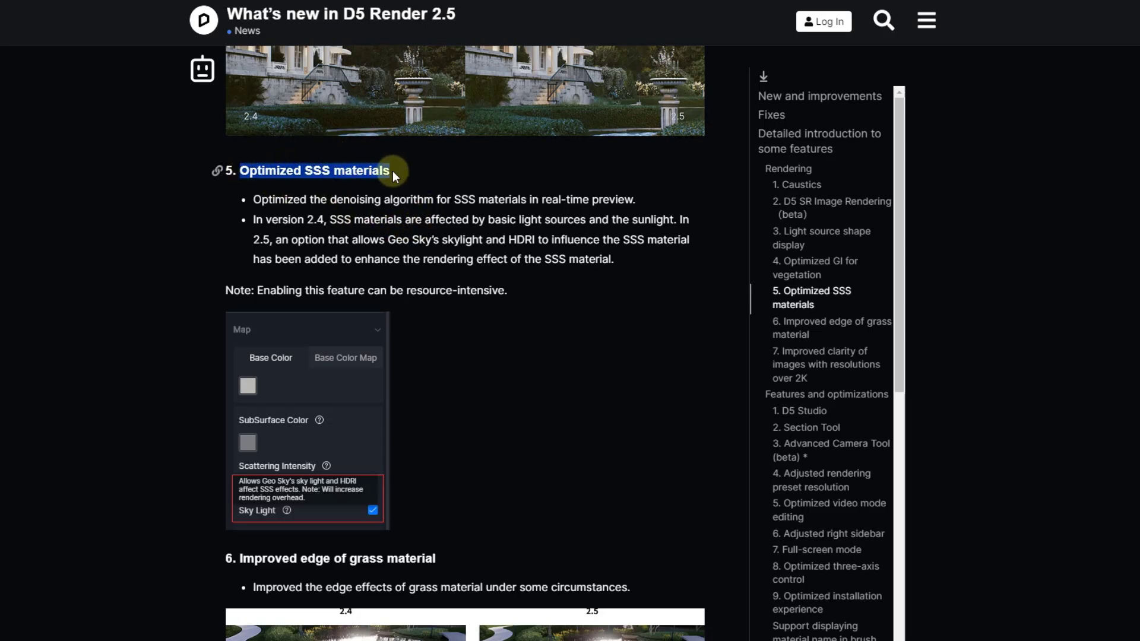
{"action": "left_click", "coordinate": [393, 170]}
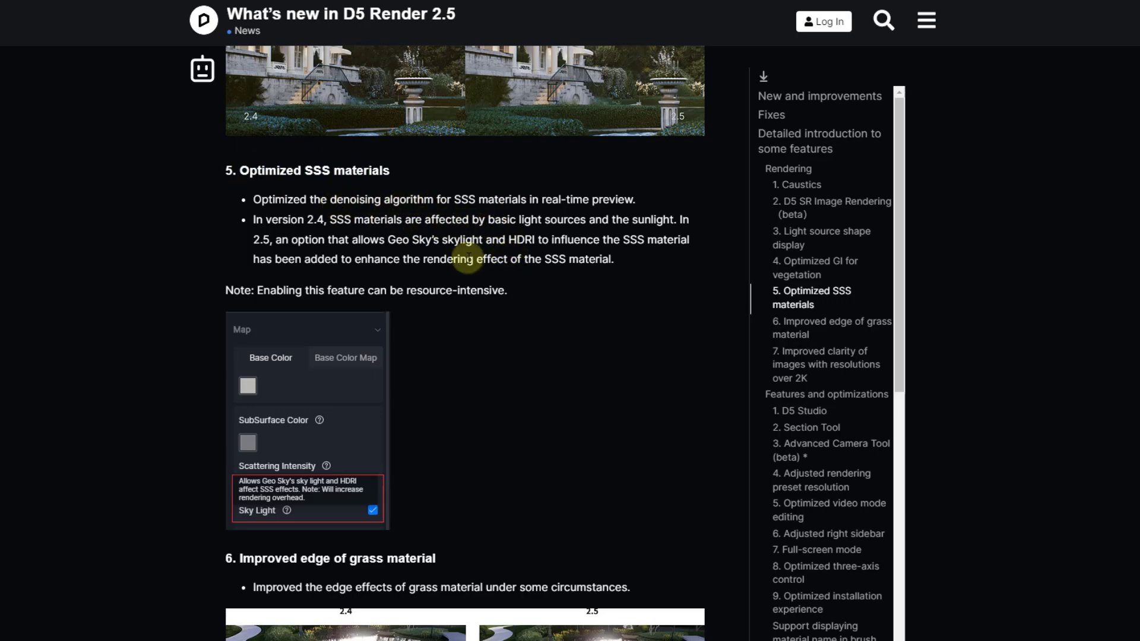
{"action": "scroll", "coordinate": [481, 266], "scroll_direction": "down", "scroll_amount": 2}
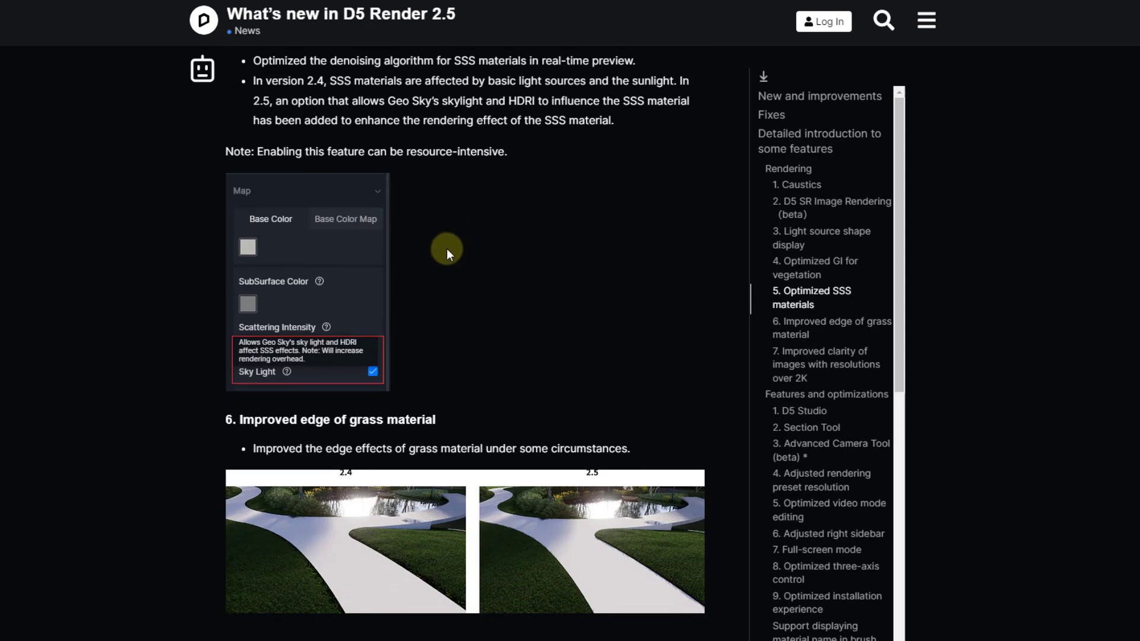
{"action": "scroll", "coordinate": [458, 257], "scroll_direction": "down", "scroll_amount": 5}
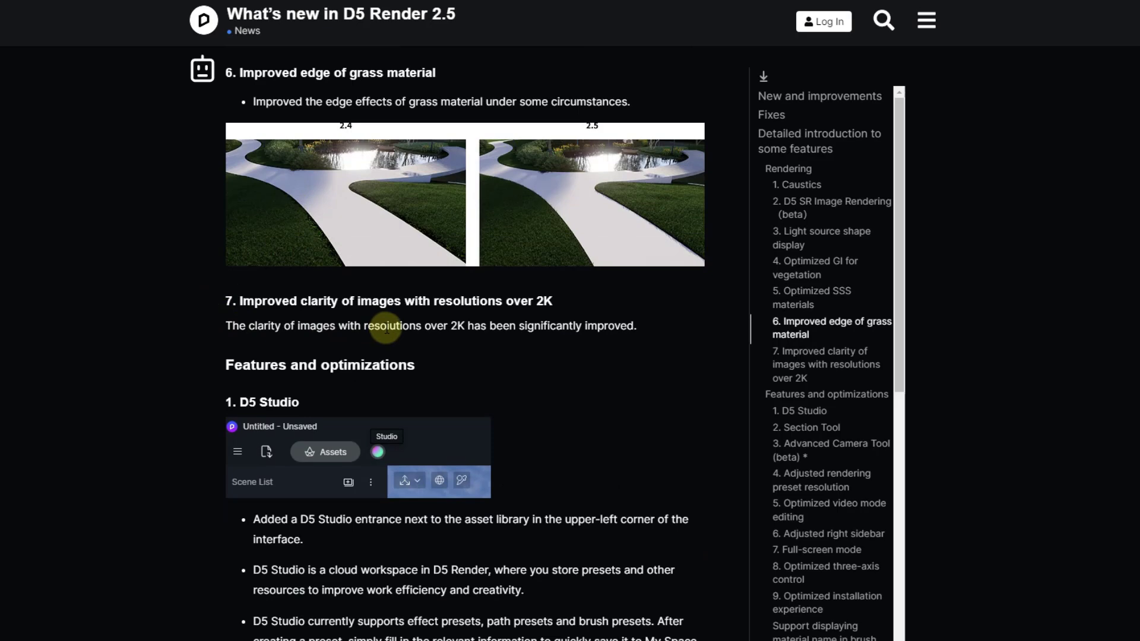
{"action": "mouse_move", "coordinate": [283, 203]}
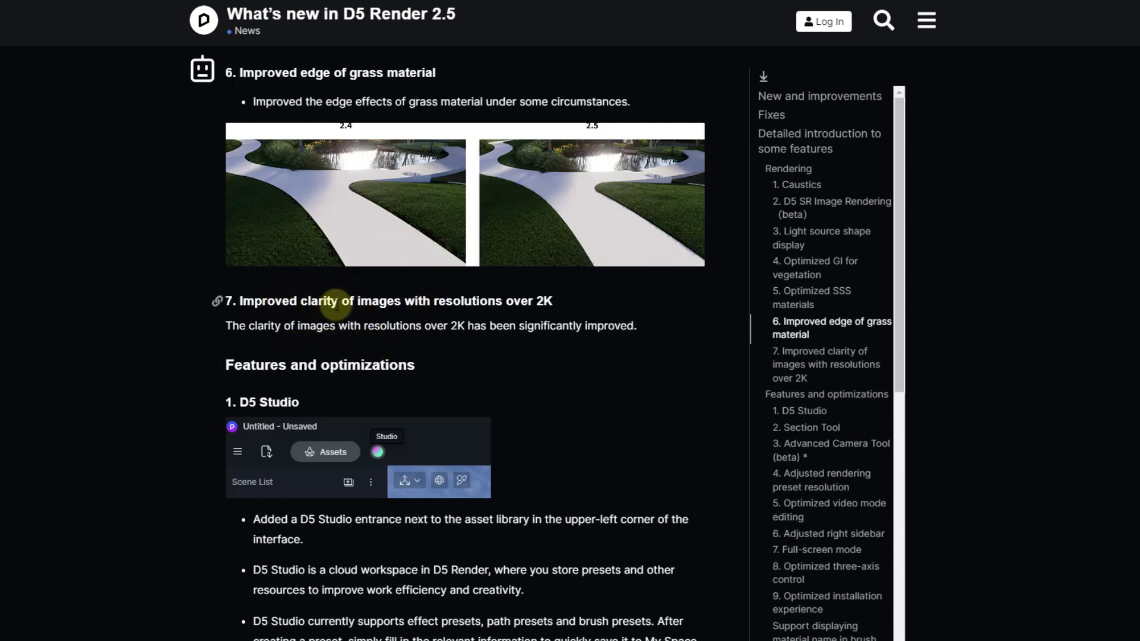
{"action": "left_click_drag", "start_coordinate": [340, 301], "coordinate": [493, 298]}
{"action": "left_click", "coordinate": [493, 299]}
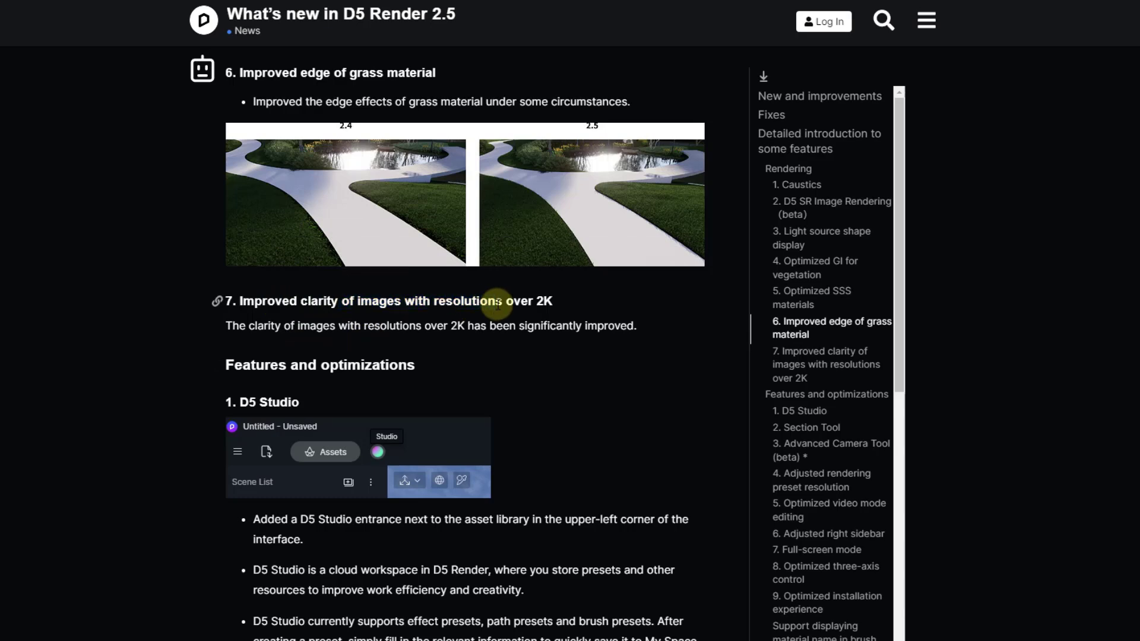
{"action": "scroll", "coordinate": [532, 356], "scroll_direction": "down", "scroll_amount": 3}
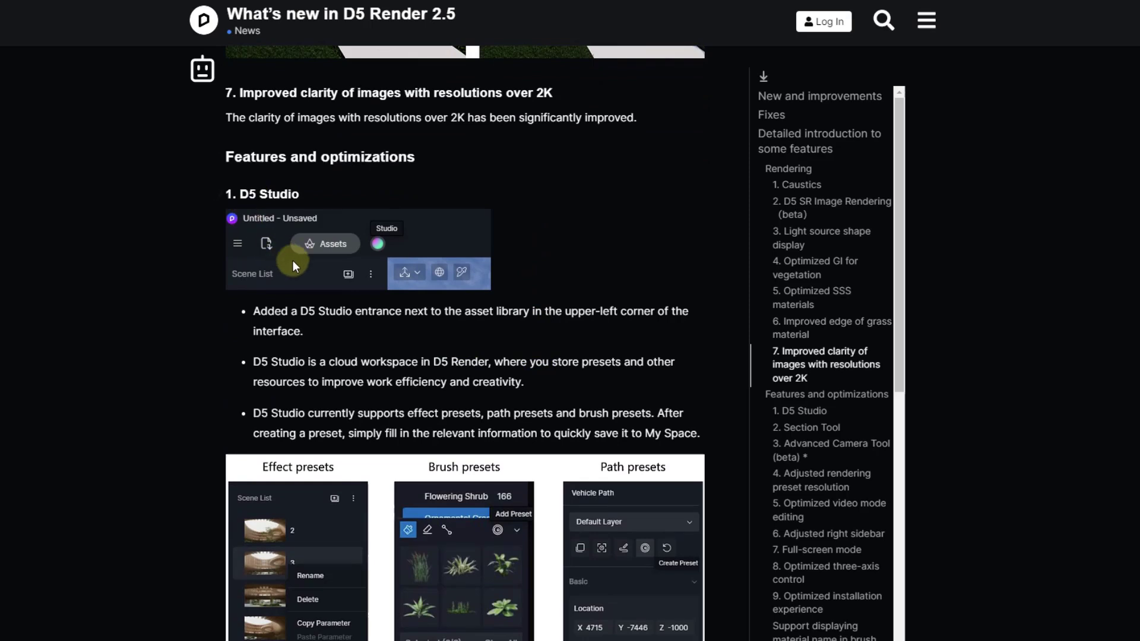
{"action": "scroll", "coordinate": [363, 297], "scroll_direction": "down", "scroll_amount": 1}
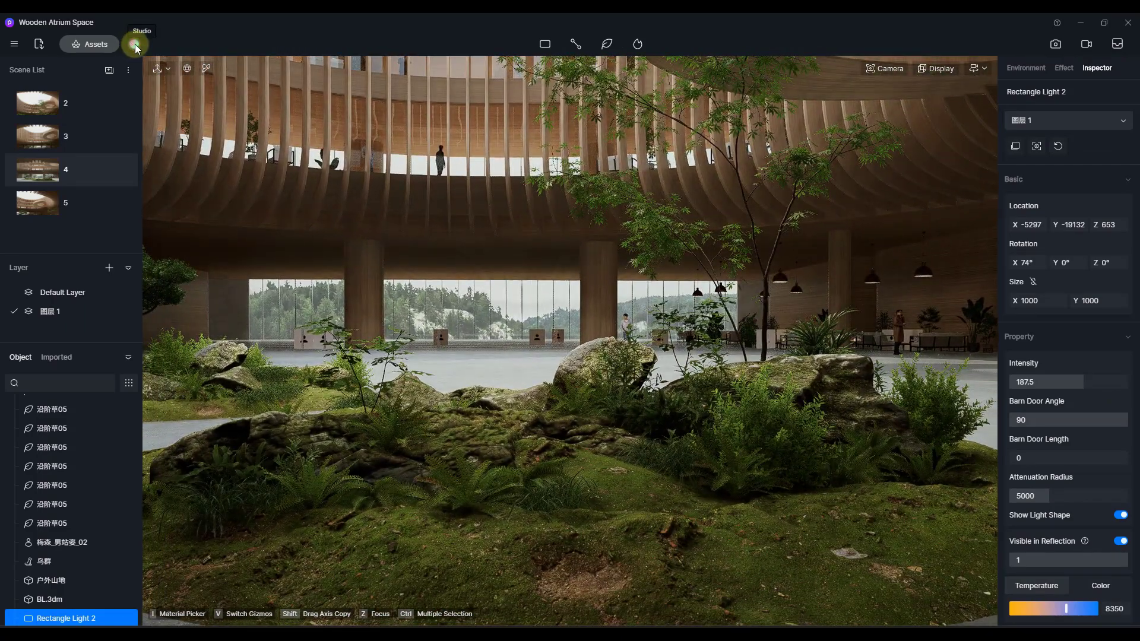
- Open Studio's My Space, cancel the Save preset dialog, and view the empty Default folder
{"action": "left_click", "coordinate": [135, 45]}
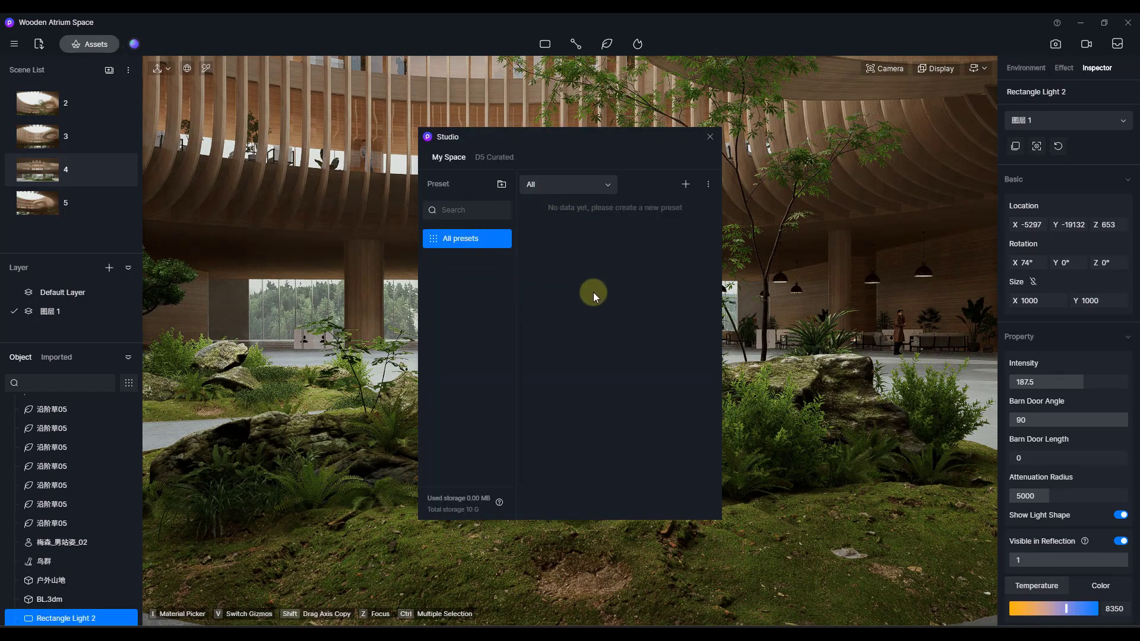
{"action": "left_click", "coordinate": [686, 185]}
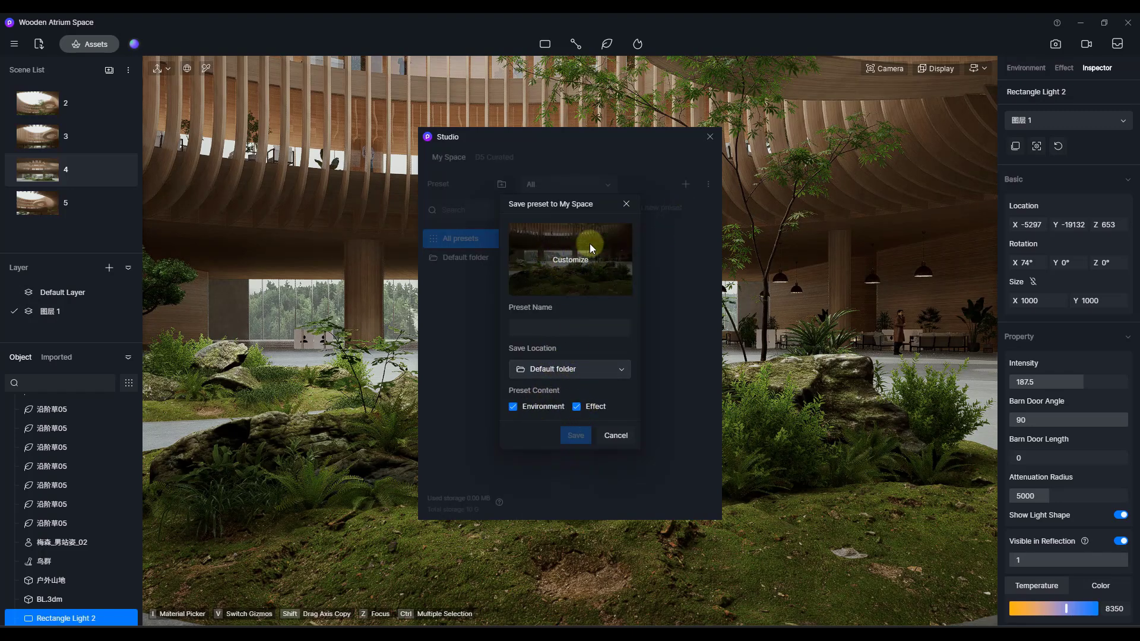
{"action": "left_click", "coordinate": [609, 435]}
{"action": "left_click", "coordinate": [479, 267]}
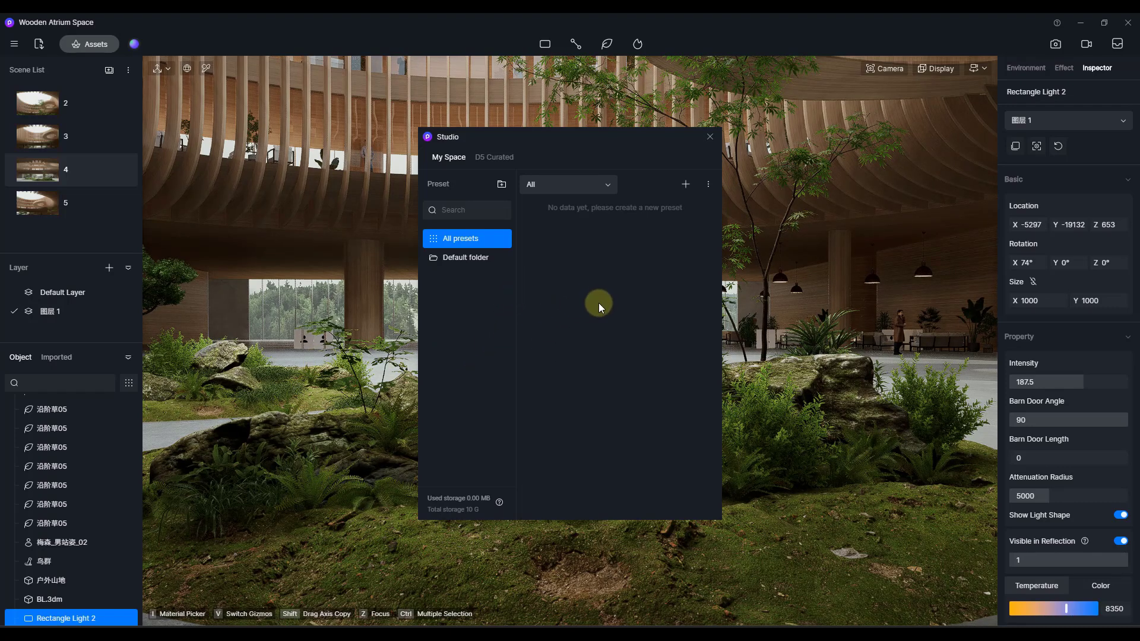
- Scroll the D5 Curated presets and apply Interior-Theatre to the atrium scene
{"action": "left_click", "coordinate": [495, 160]}
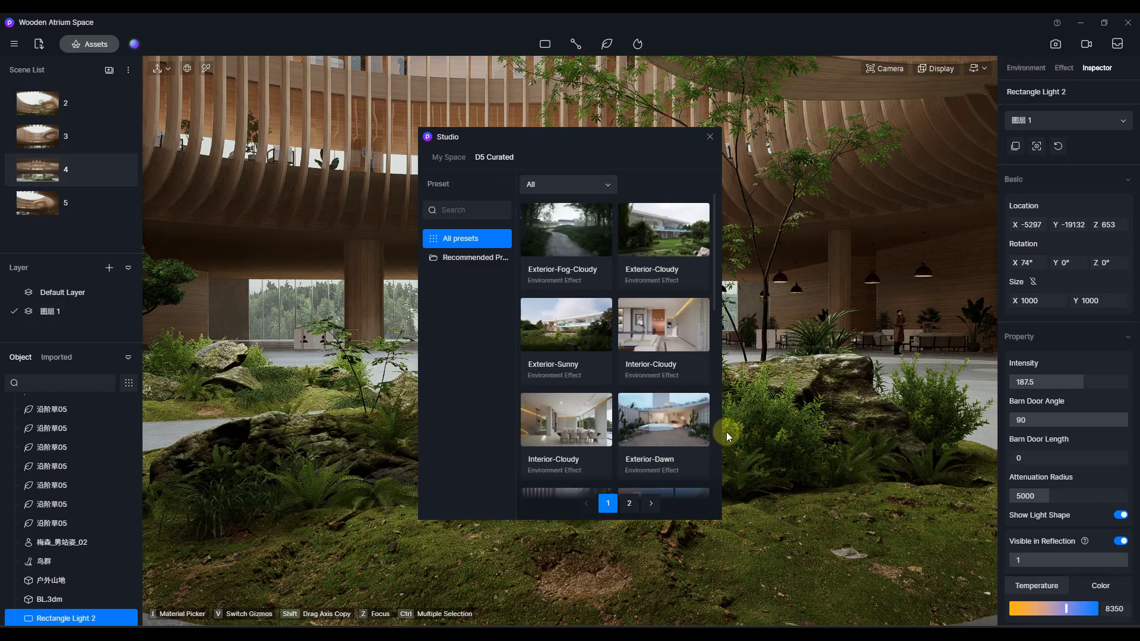
{"action": "scroll", "coordinate": [614, 398], "scroll_direction": "down", "scroll_amount": 3}
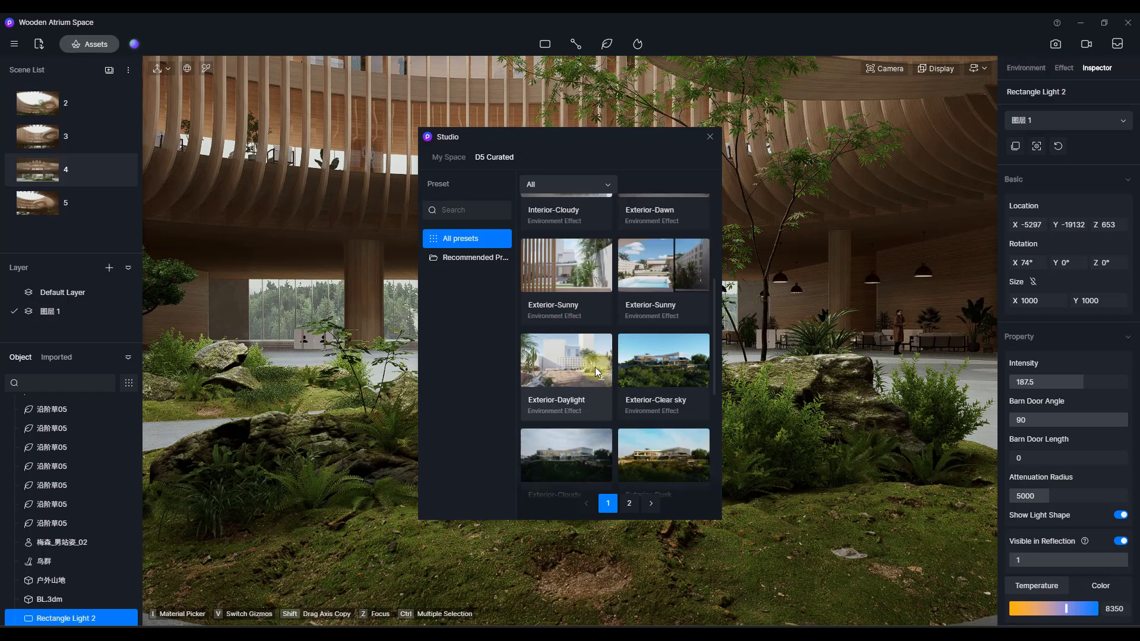
{"action": "scroll", "coordinate": [582, 373], "scroll_direction": "down", "scroll_amount": 5}
{"action": "scroll", "coordinate": [591, 378], "scroll_direction": "down", "scroll_amount": 2}
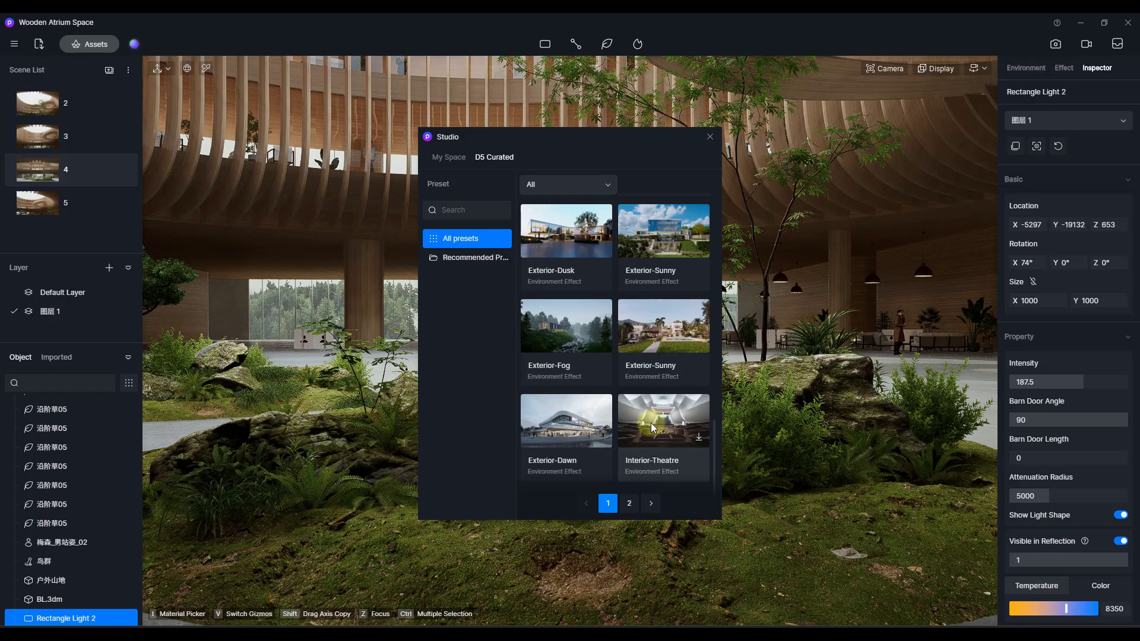
{"action": "left_click", "coordinate": [699, 440]}
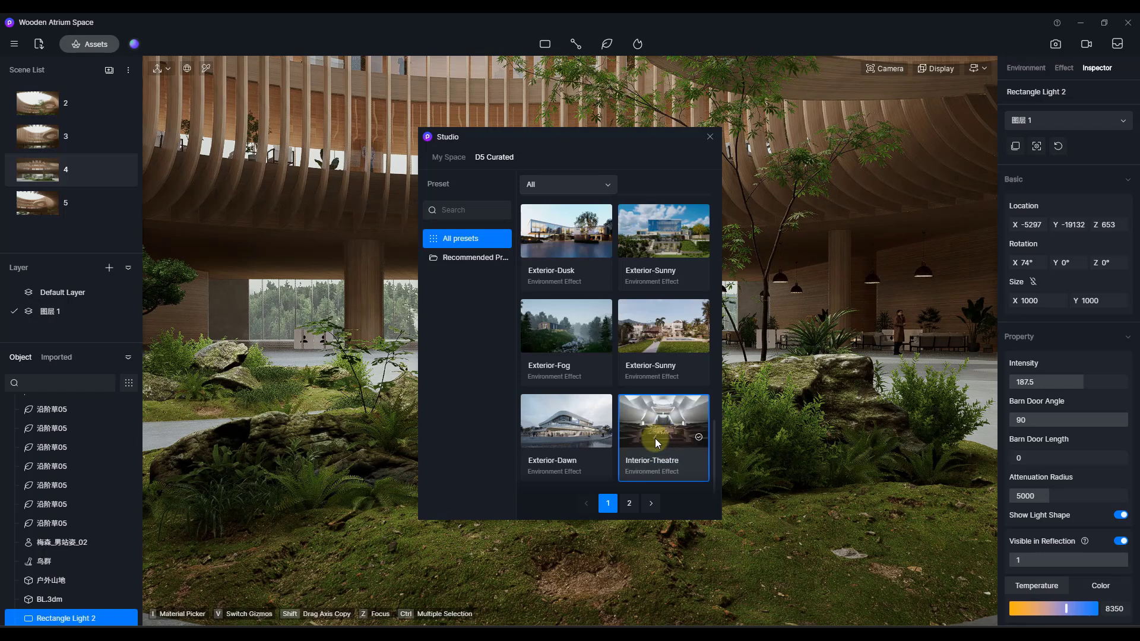
{"action": "left_click", "coordinate": [654, 441]}
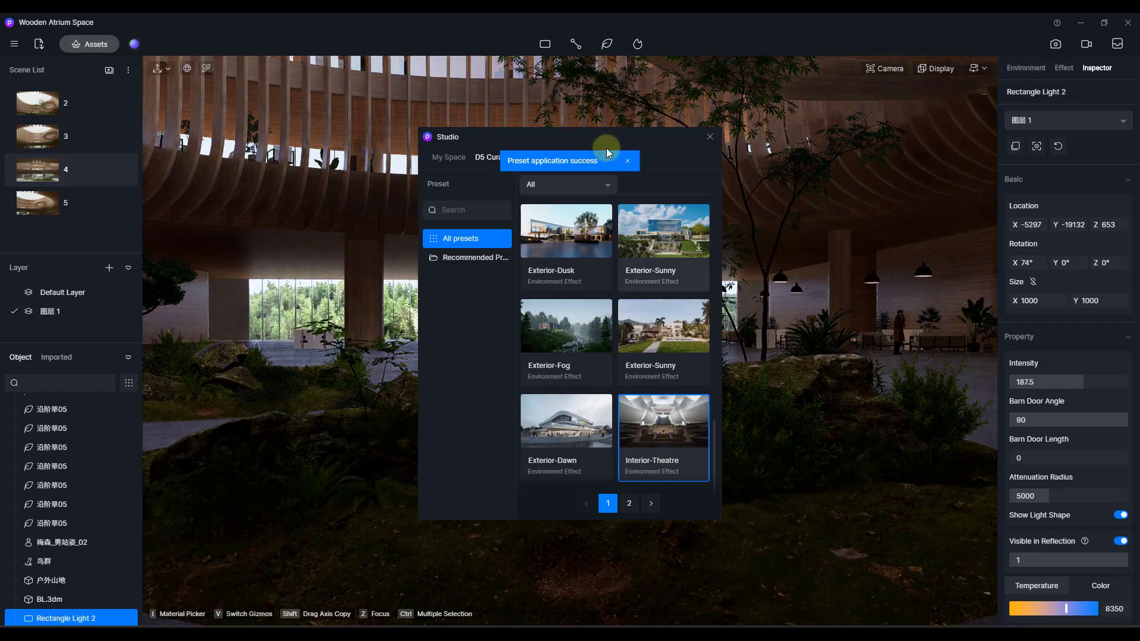
- Move the preset browser aside, look over the darkened atrium, then apply the Interior-Cloudy preset
{"action": "left_click_drag", "start_coordinate": [608, 137], "coordinate": [848, 122]}
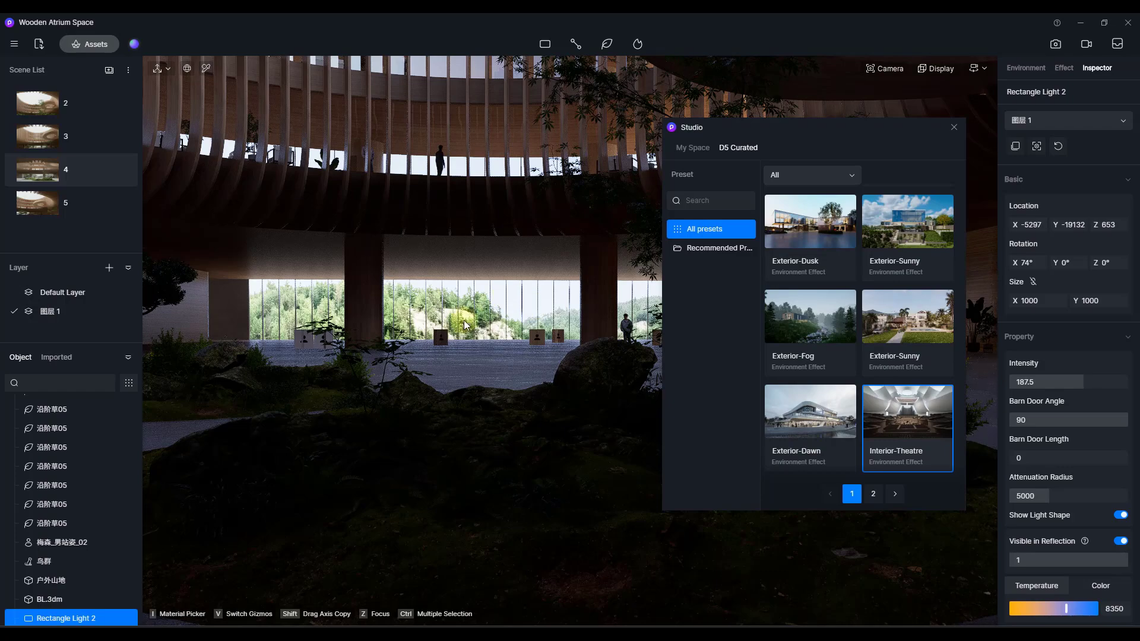
{"action": "right_click_drag", "start_coordinate": [479, 350], "coordinate": [29, 288]}
{"action": "right_click_drag", "start_coordinate": [369, 358], "coordinate": [653, 427]}
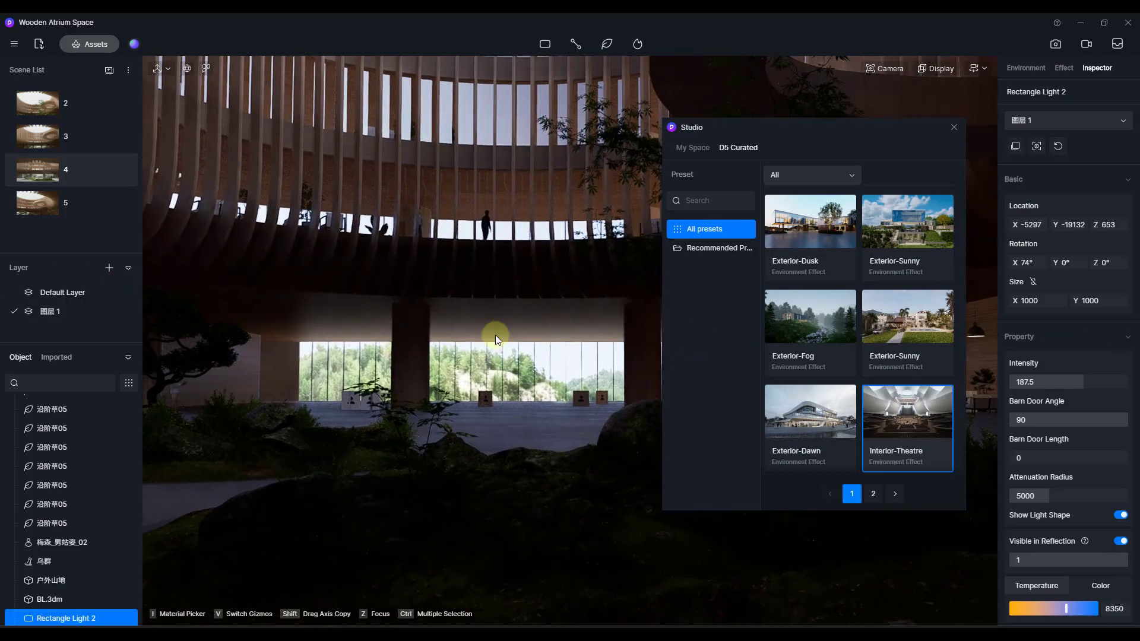
{"action": "left_click", "coordinate": [873, 494]}
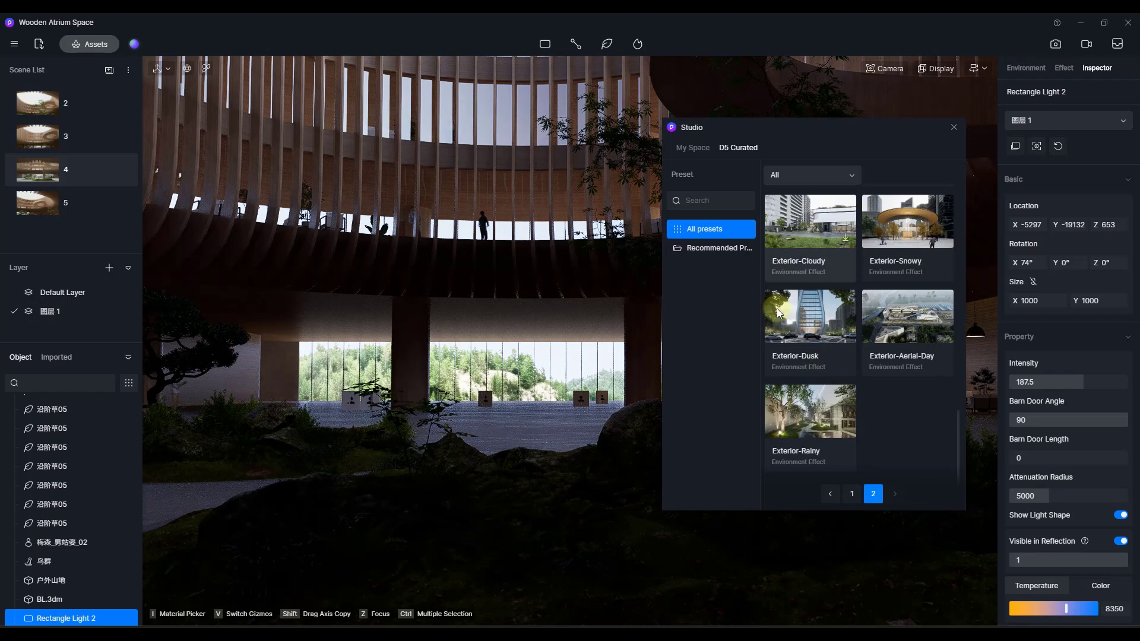
{"action": "left_click", "coordinate": [852, 494]}
{"action": "scroll", "coordinate": [876, 451], "scroll_direction": "up", "scroll_amount": 5}
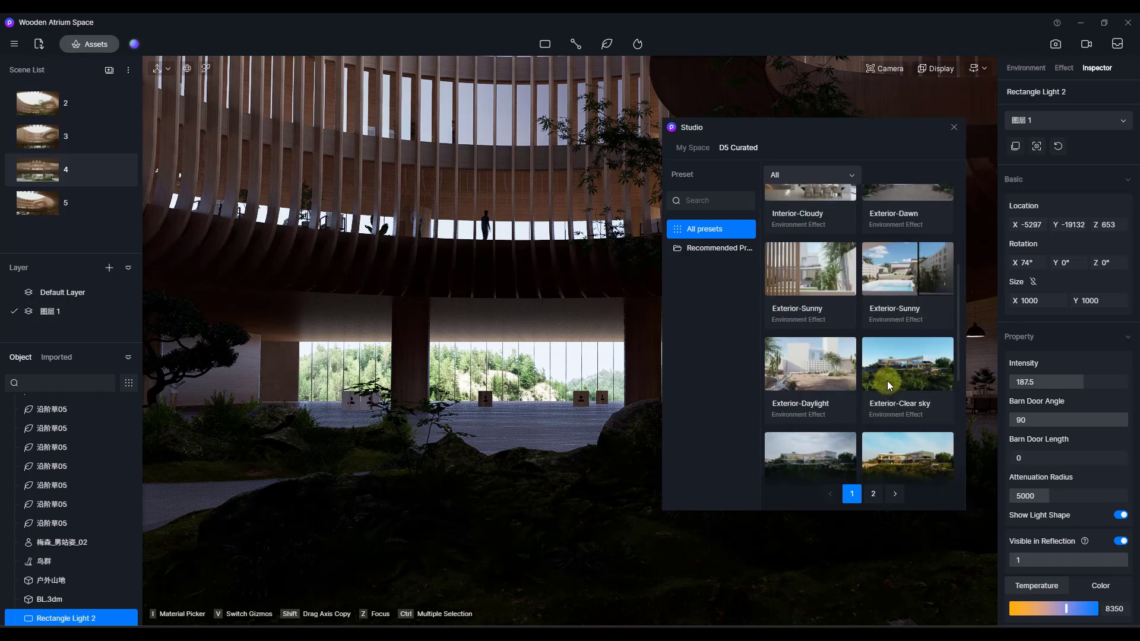
{"action": "scroll", "coordinate": [891, 372], "scroll_direction": "up", "scroll_amount": 3}
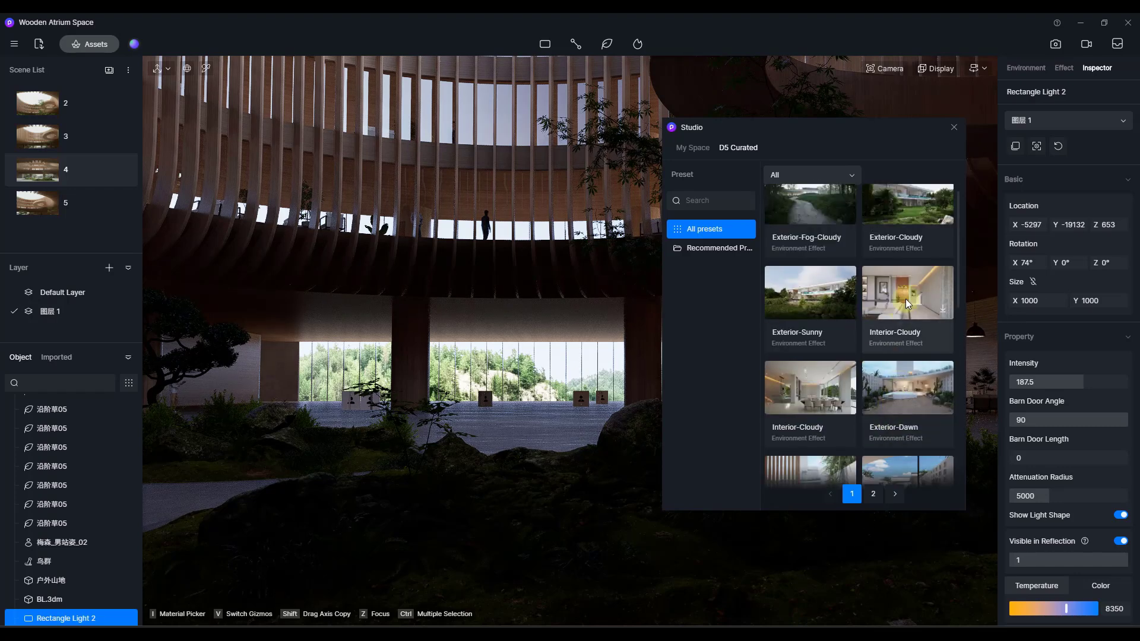
{"action": "left_click", "coordinate": [830, 392]}
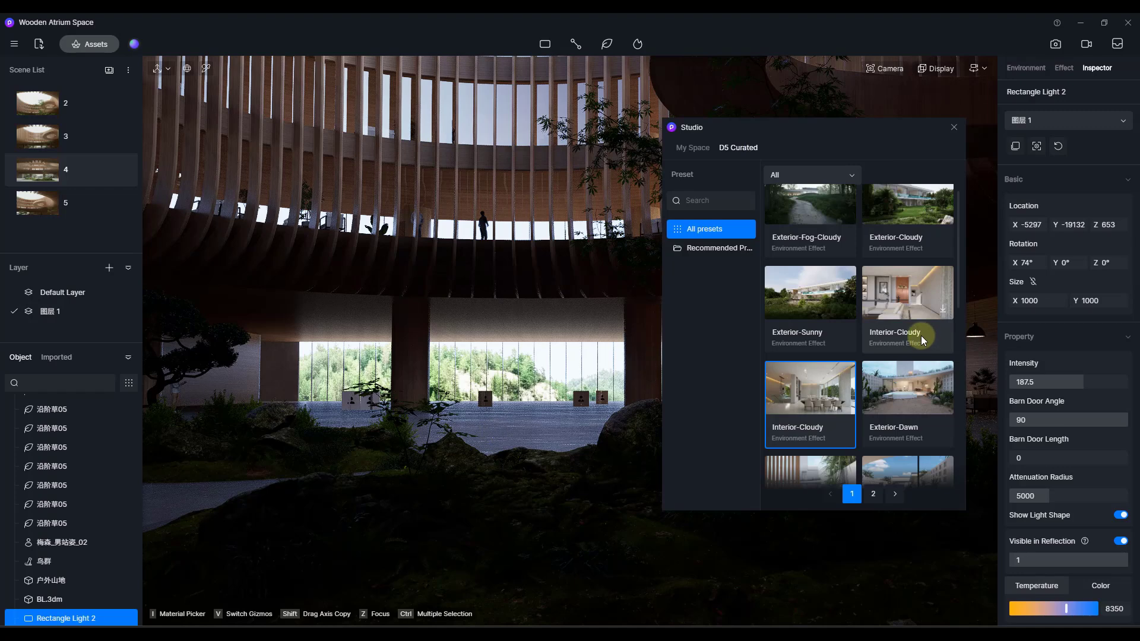
{"action": "scroll", "coordinate": [920, 334], "scroll_direction": "up", "scroll_amount": 1}
{"action": "left_click", "coordinate": [895, 321]}
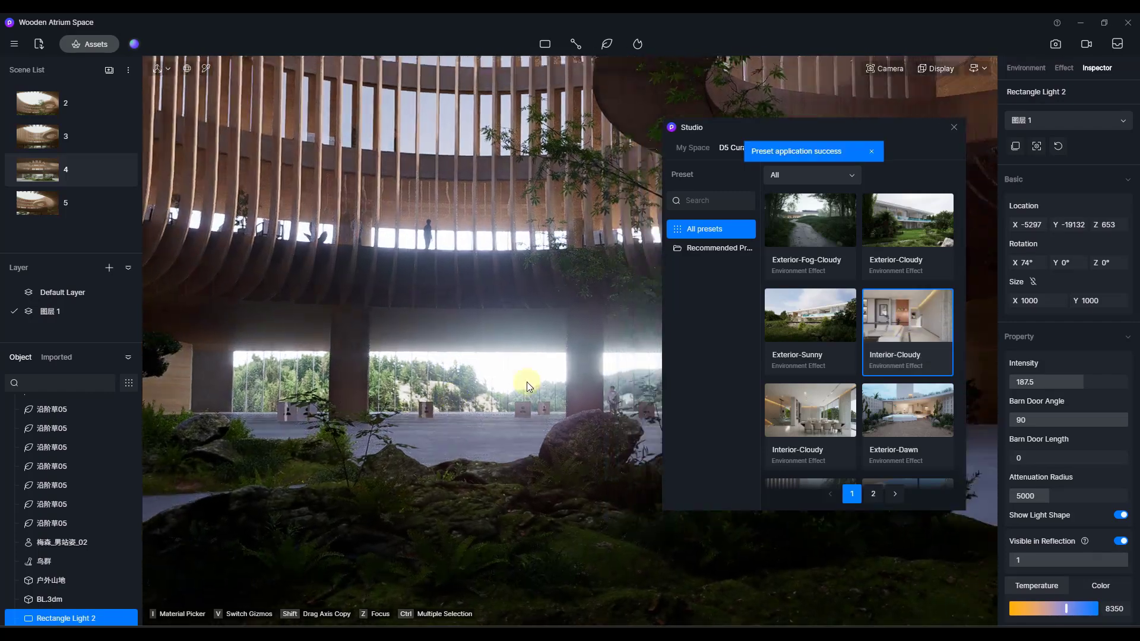
- Apply the Exterior-Fog-Cloudy preset and look across the foggy window wall
{"action": "right_click_drag", "start_coordinate": [526, 383], "coordinate": [596, 393]}
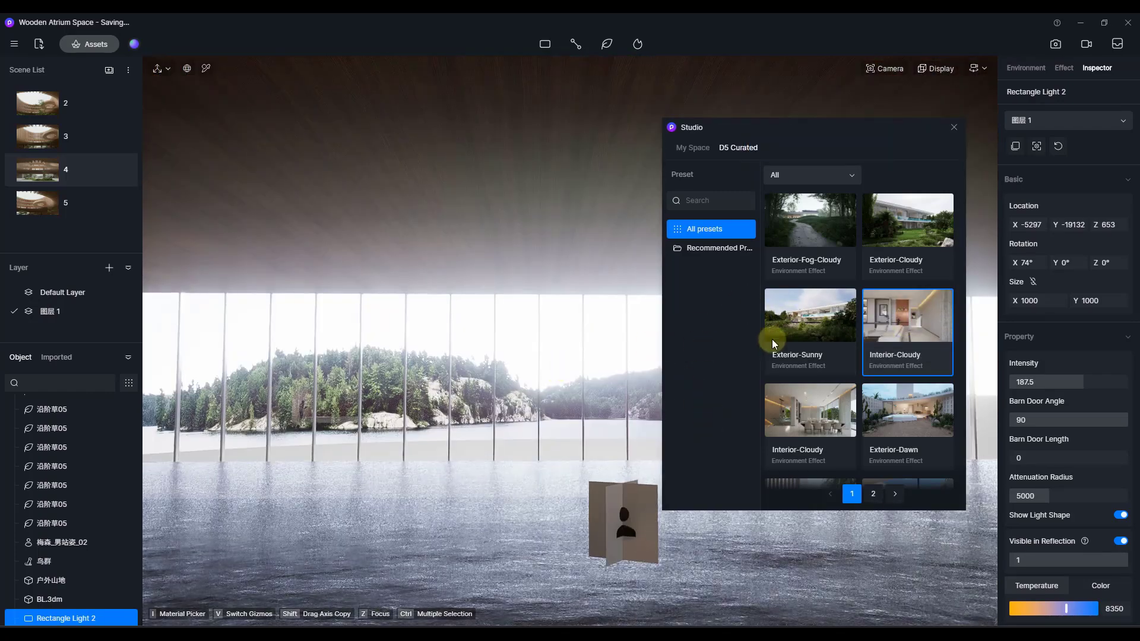
{"action": "left_click", "coordinate": [771, 223]}
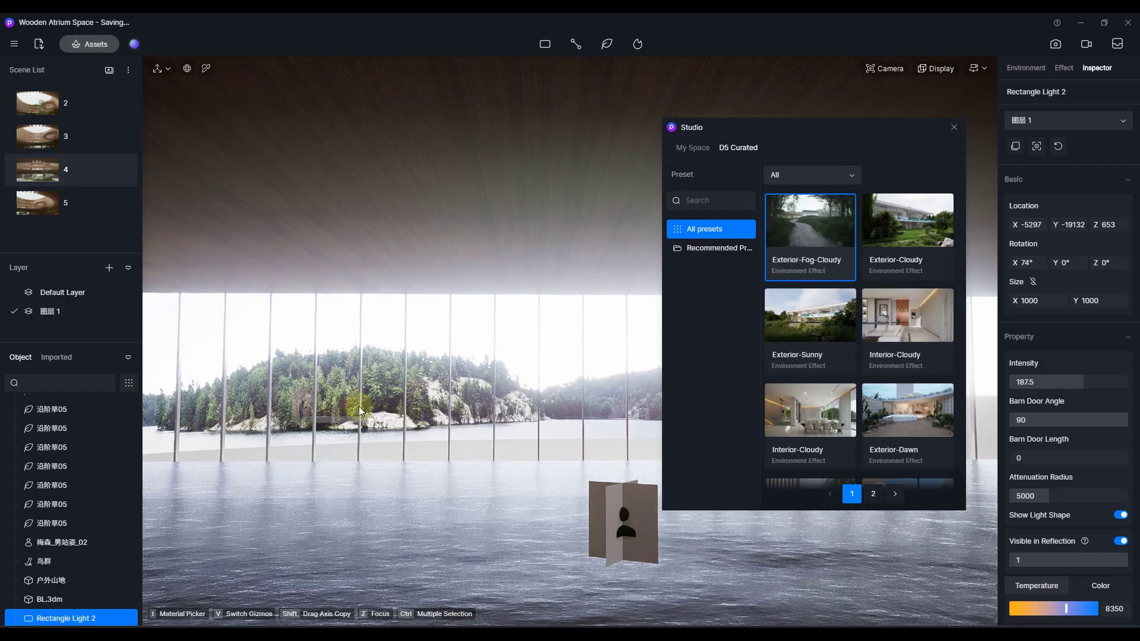
{"action": "left_click", "coordinate": [807, 230]}
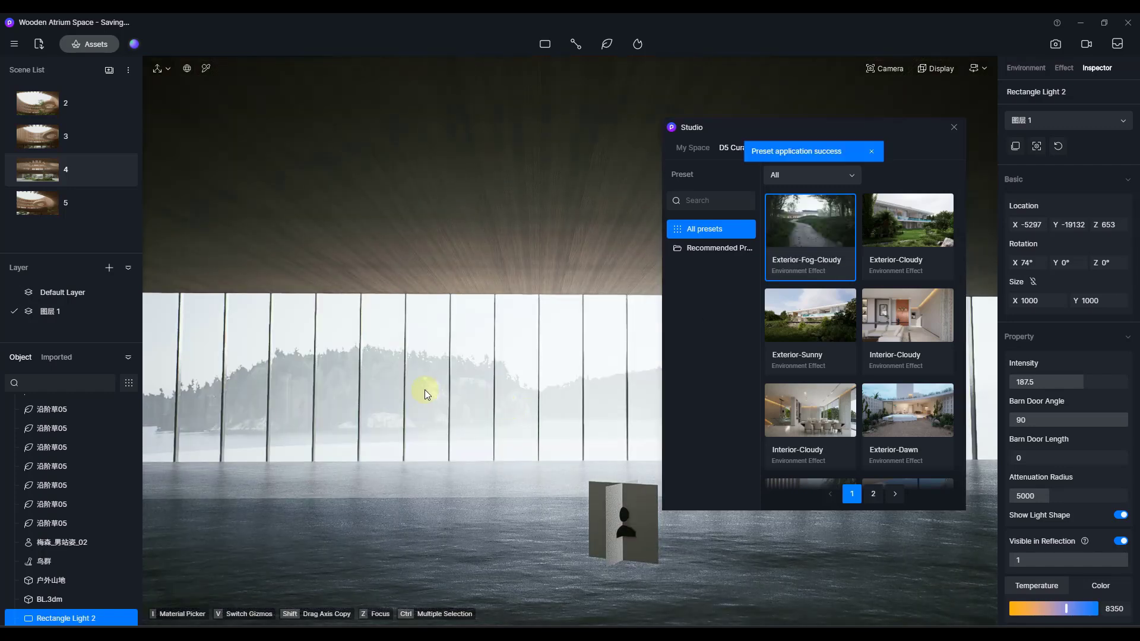
{"action": "middle_click_drag", "start_coordinate": [425, 390], "coordinate": [515, 388]}
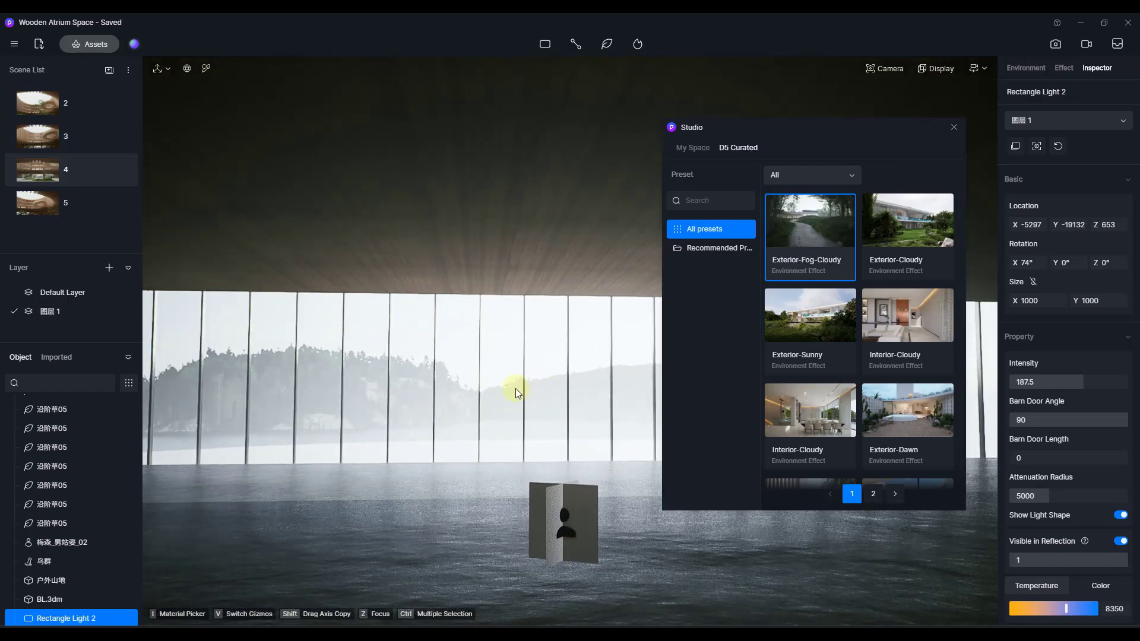
- Apply the Exterior-Sunny preset and rotate the HDRI sky to 255°
{"action": "left_click", "coordinate": [1026, 67]}
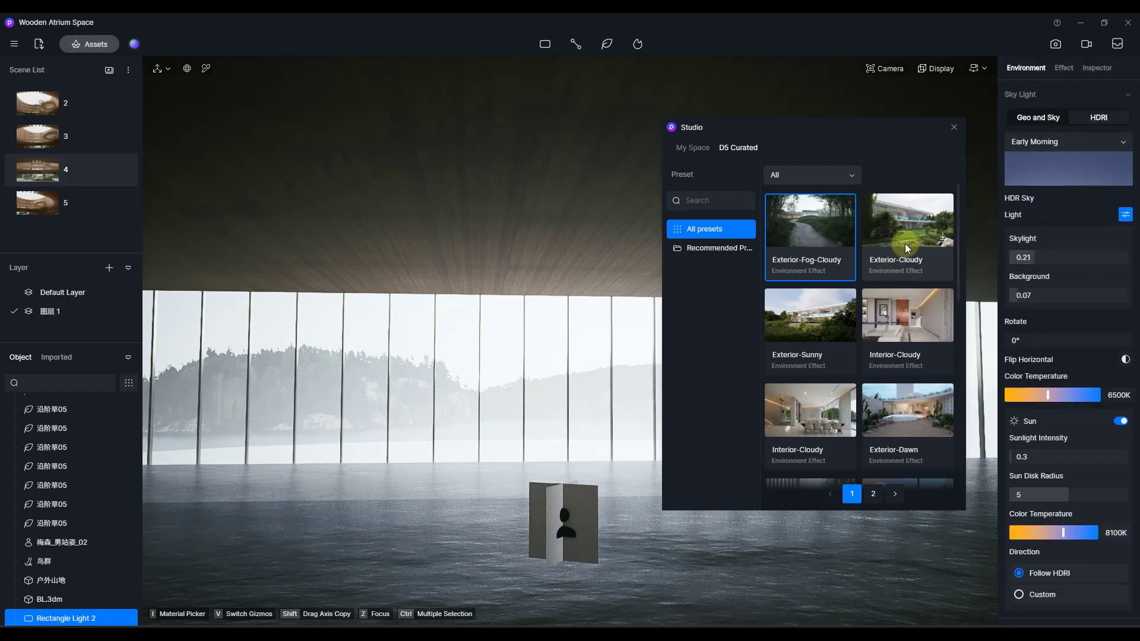
{"action": "left_click", "coordinate": [824, 315]}
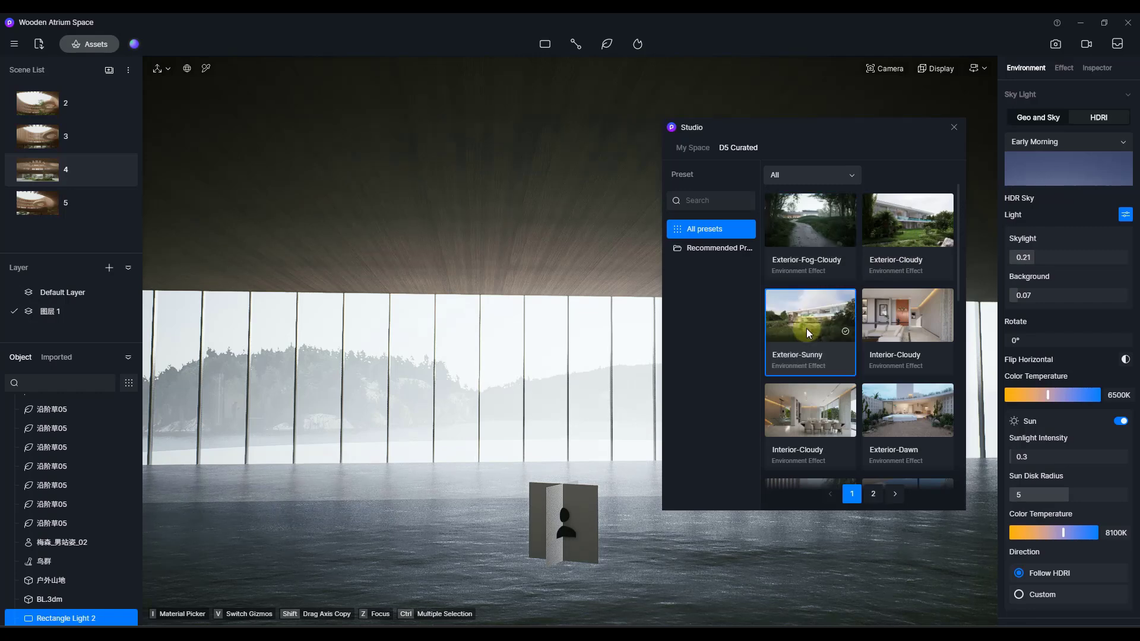
{"action": "left_click", "coordinate": [806, 328]}
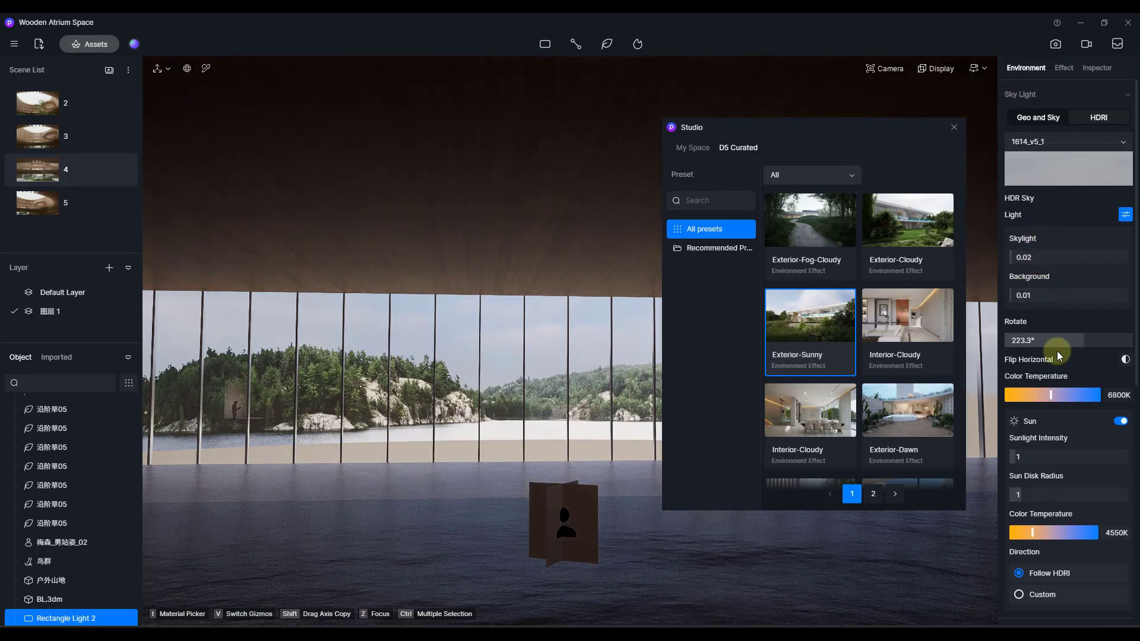
{"action": "mouse_move", "coordinate": [1089, 341]}
{"action": "left_mouse_down"}
{"action": "mouse_move", "coordinate": [1112, 341]}
{"action": "mouse_move", "coordinate": [1096, 341]}
{"action": "left_mouse_up"}
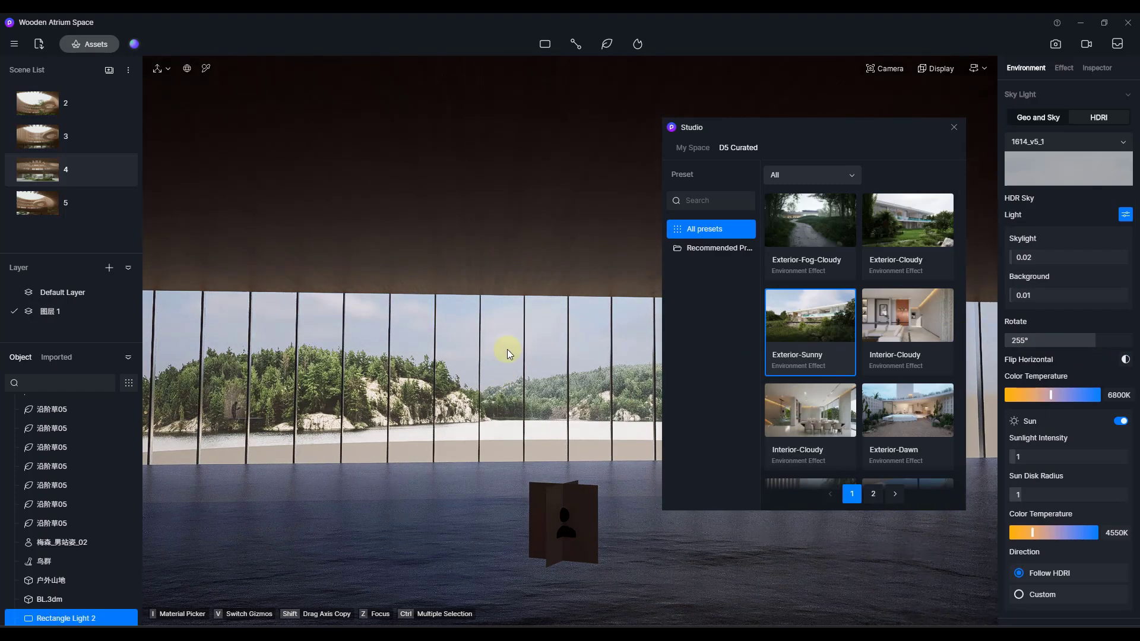
{"action": "right_click_drag", "start_coordinate": [507, 350], "coordinate": [508, 425]}
{"action": "right_click_drag", "start_coordinate": [462, 365], "coordinate": [514, 340]}
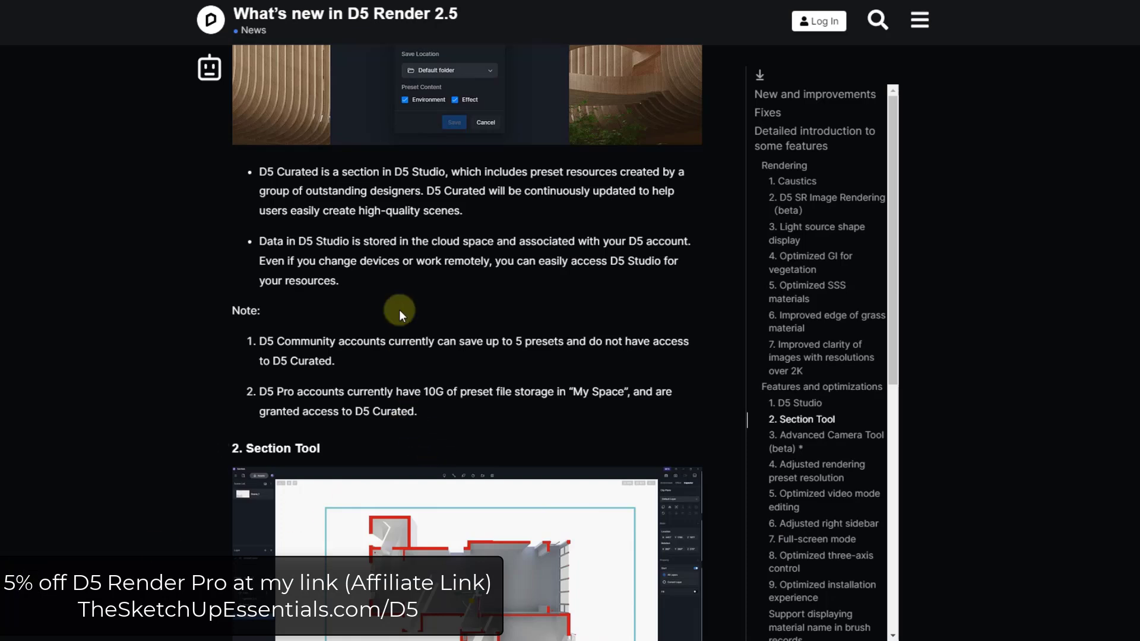
{"action": "scroll", "coordinate": [426, 312], "scroll_direction": "down", "scroll_amount": 1}
{"action": "triple_click", "coordinate": [265, 274]}
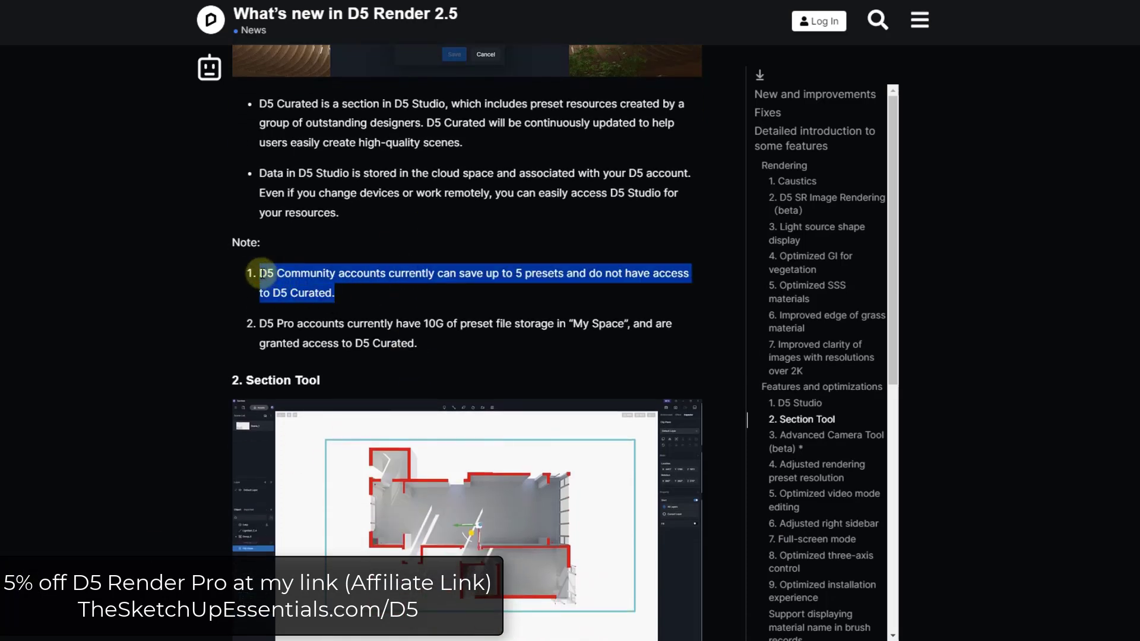
{"action": "left_click", "coordinate": [262, 274]}
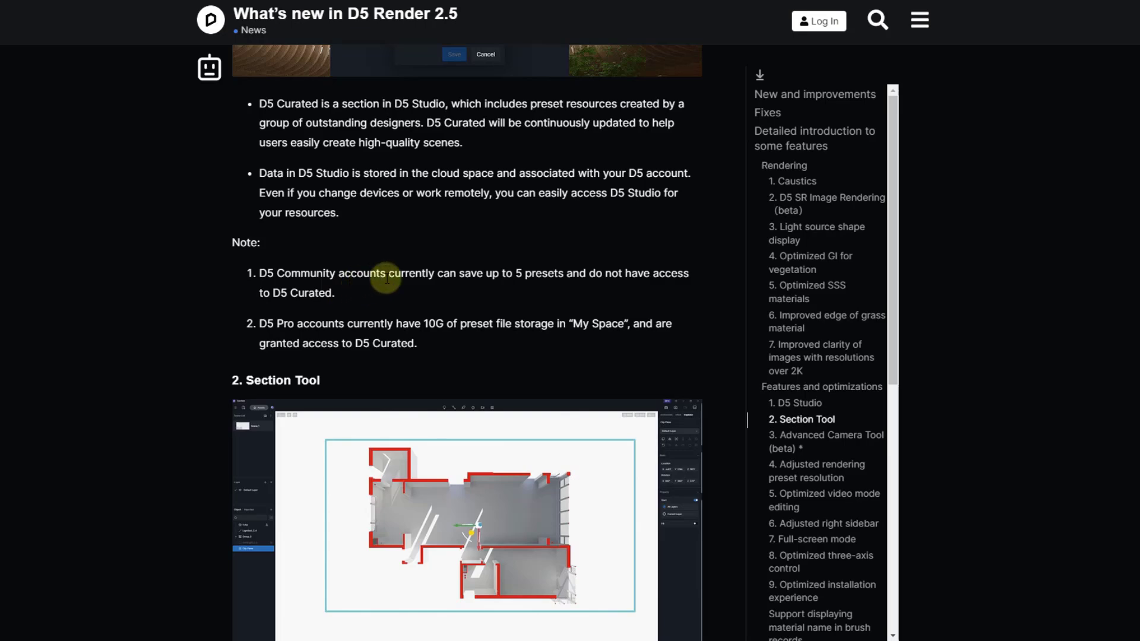
{"action": "scroll", "coordinate": [382, 274], "scroll_direction": "up", "scroll_amount": 3}
{"action": "scroll", "coordinate": [435, 378], "scroll_direction": "down", "scroll_amount": 3}
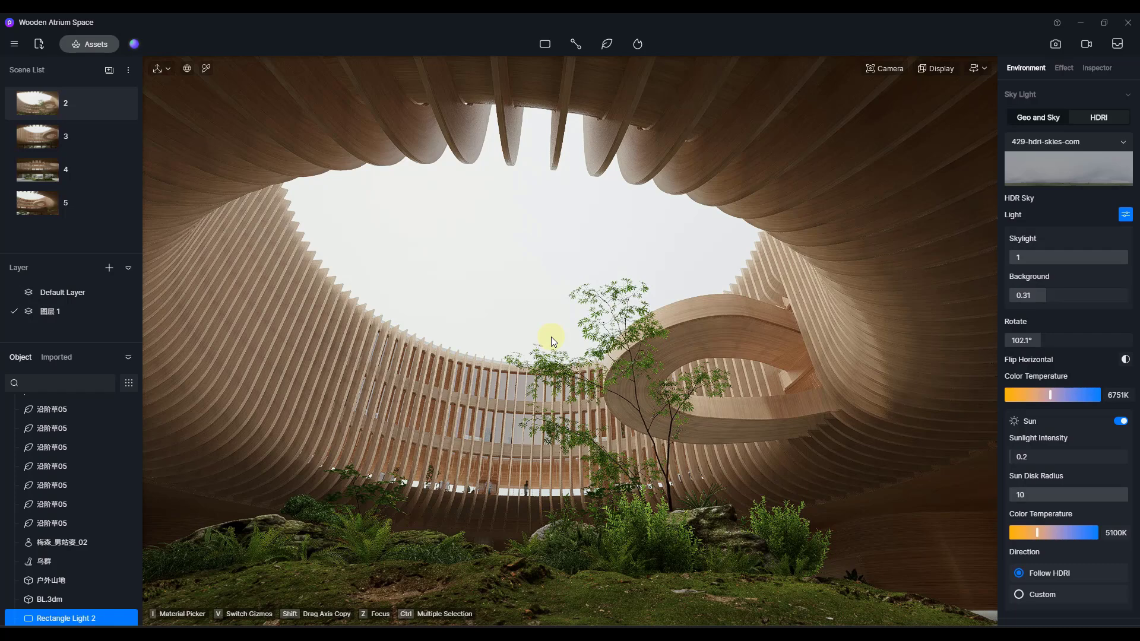
- Switch on Section Tools in Preferences > Widget and show its Section Plane and Section Cube options
{"action": "right_click_drag", "start_coordinate": [551, 338], "coordinate": [540, 361]}
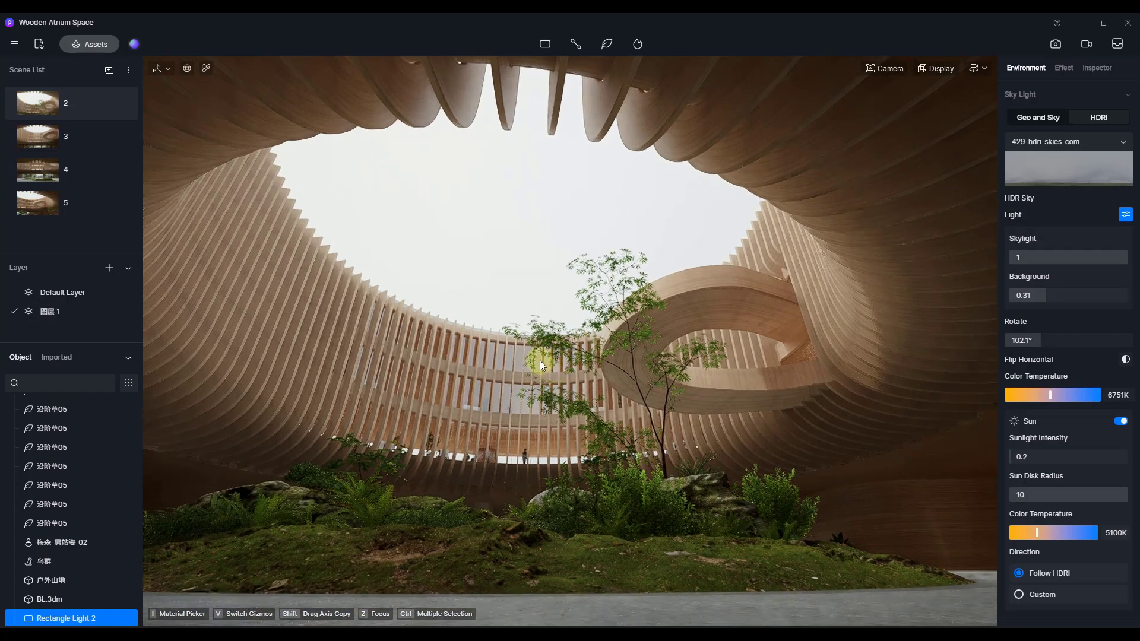
{"action": "left_click", "coordinate": [15, 44]}
{"action": "left_click", "coordinate": [51, 202]}
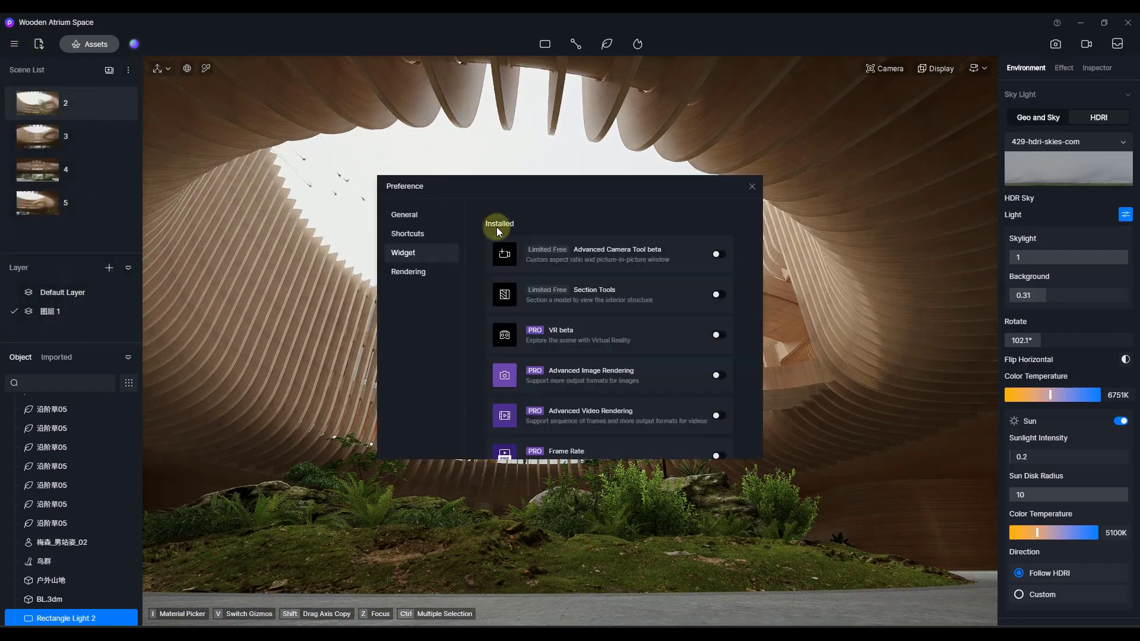
{"action": "left_click", "coordinate": [718, 294]}
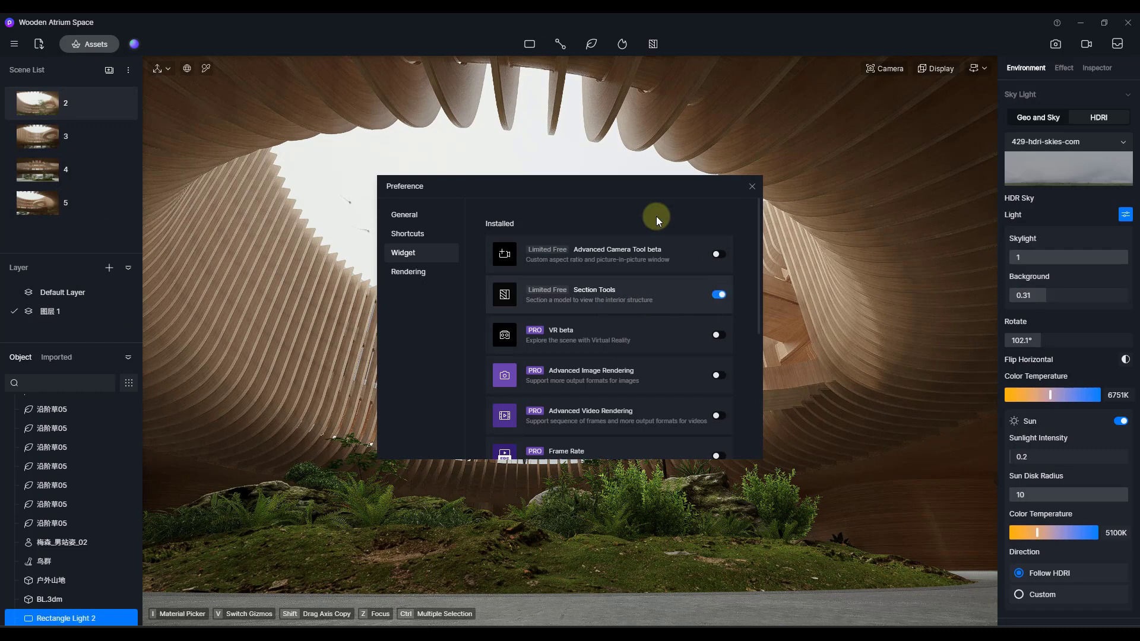
{"action": "left_click", "coordinate": [752, 186]}
{"action": "left_click", "coordinate": [653, 44]}
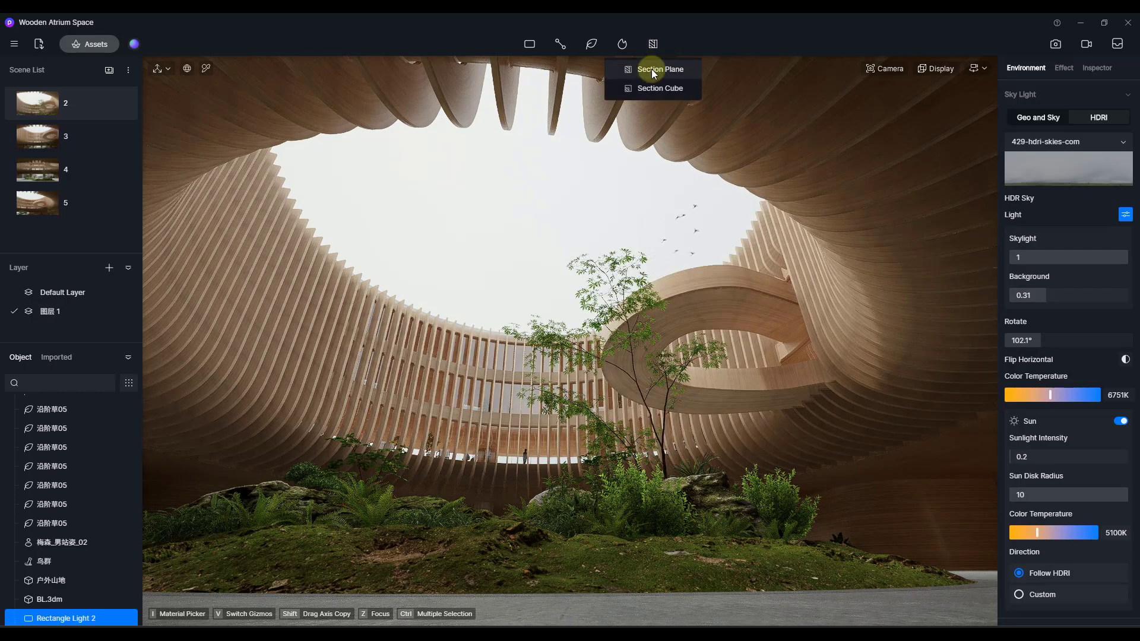
- Add a Section Plane, slide it through the building and tilt it slightly
{"action": "left_click", "coordinate": [651, 69]}
{"action": "left_click_drag", "start_coordinate": [647, 101], "coordinate": [526, 429]}
{"action": "right_click_drag", "start_coordinate": [604, 388], "coordinate": [561, 477]}
{"action": "left_click_drag", "start_coordinate": [561, 476], "coordinate": [628, 450]}
{"action": "right_click_drag", "start_coordinate": [654, 450], "coordinate": [553, 388]}
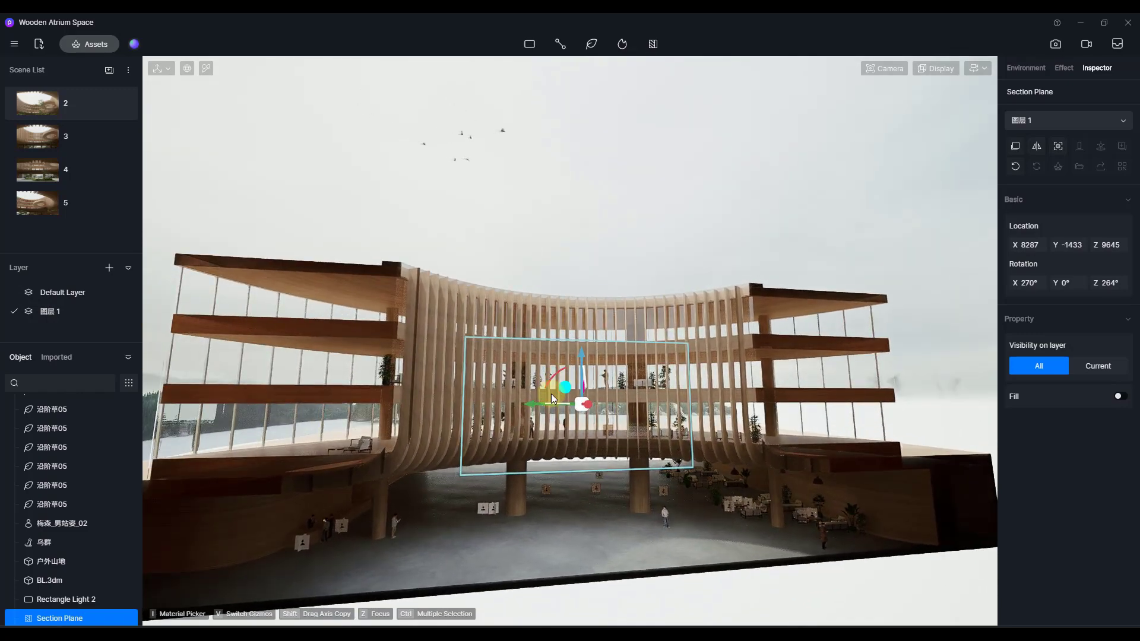
{"action": "key", "text": "v"}
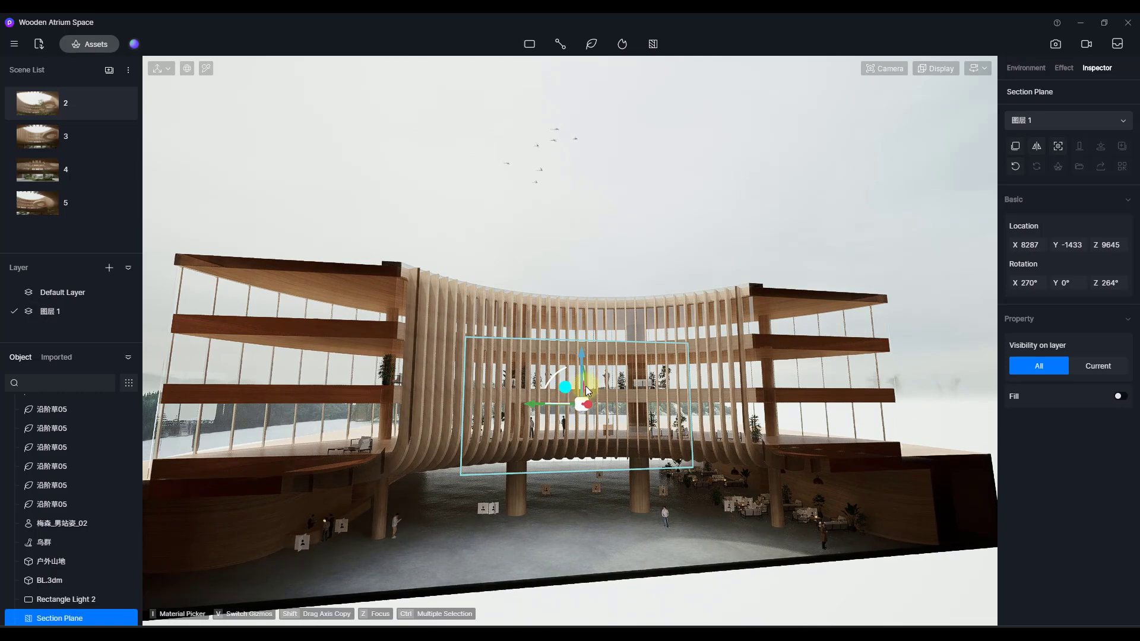
{"action": "left_click_drag", "start_coordinate": [582, 391], "coordinate": [643, 395]}
- Orbit to a closer frontal view of the section-cut atrium and reselect the section plane
{"action": "middle_click_drag", "start_coordinate": [643, 396], "coordinate": [586, 422]}
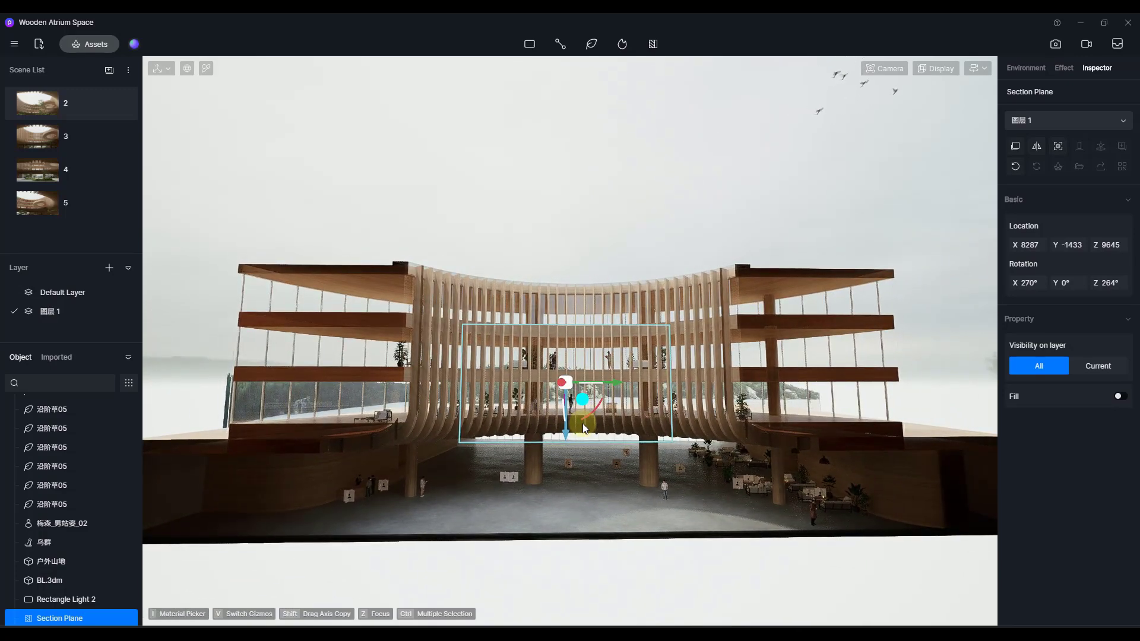
{"action": "middle_click_drag", "start_coordinate": [583, 425], "coordinate": [590, 533]}
{"action": "scroll", "coordinate": [589, 529], "scroll_direction": "up", "scroll_amount": 5}
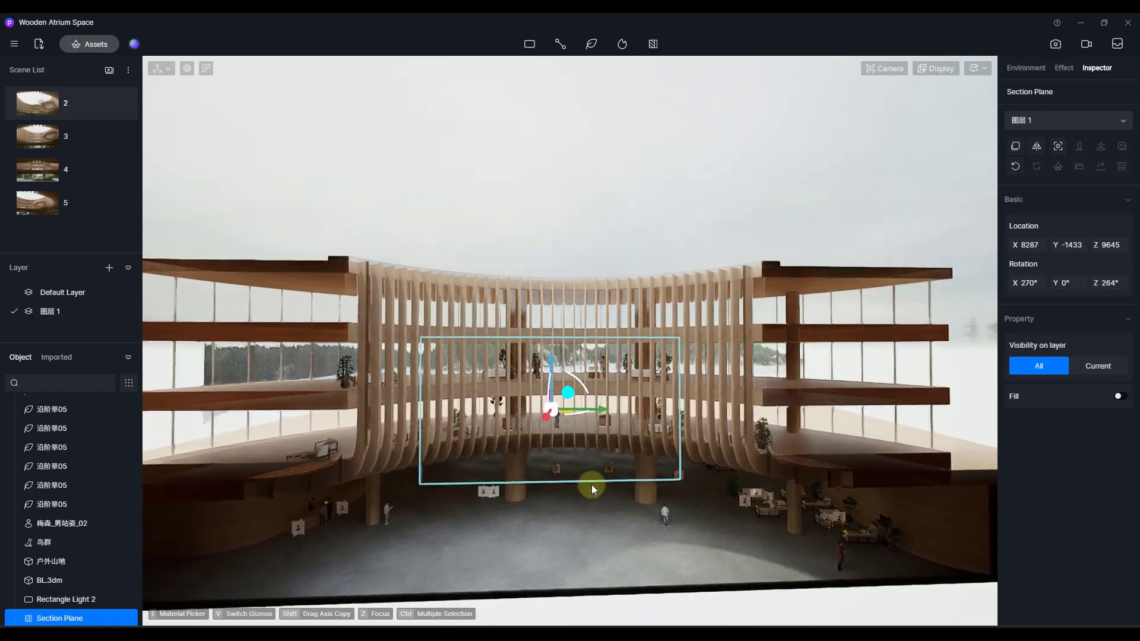
{"action": "middle_click_drag", "start_coordinate": [592, 484], "coordinate": [583, 437]}
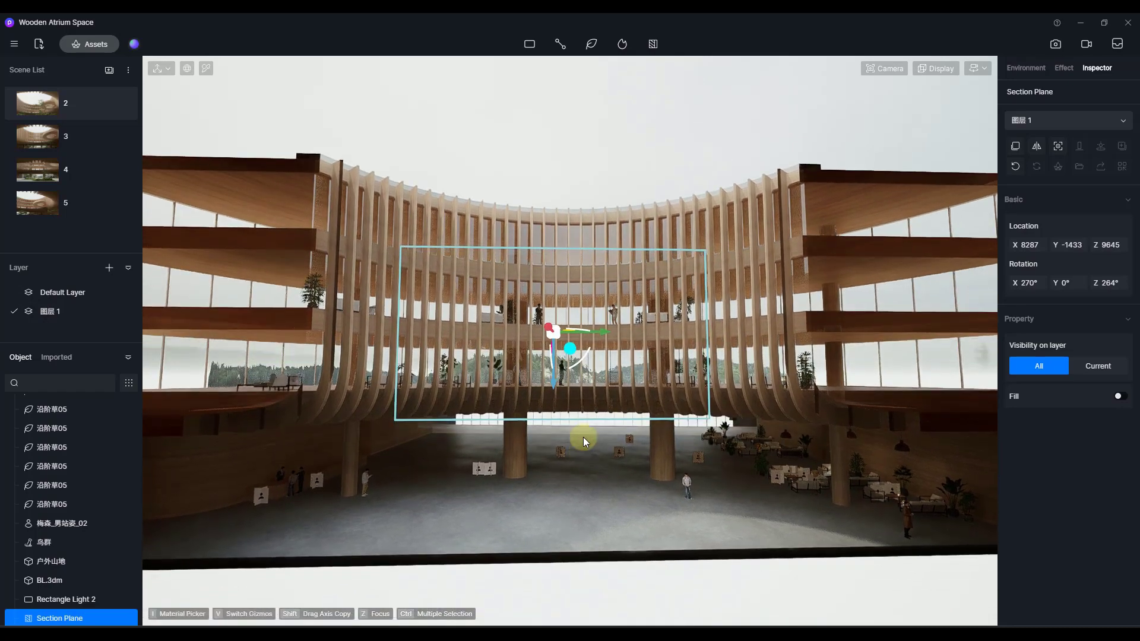
{"action": "left_click", "coordinate": [551, 96]}
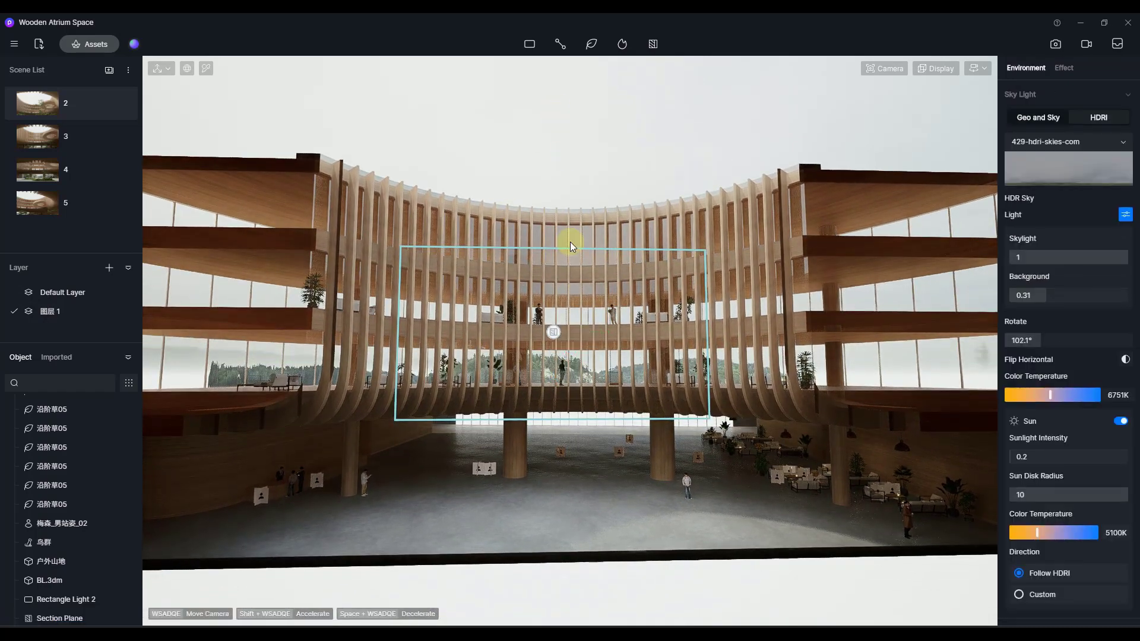
{"action": "left_click", "coordinate": [554, 336]}
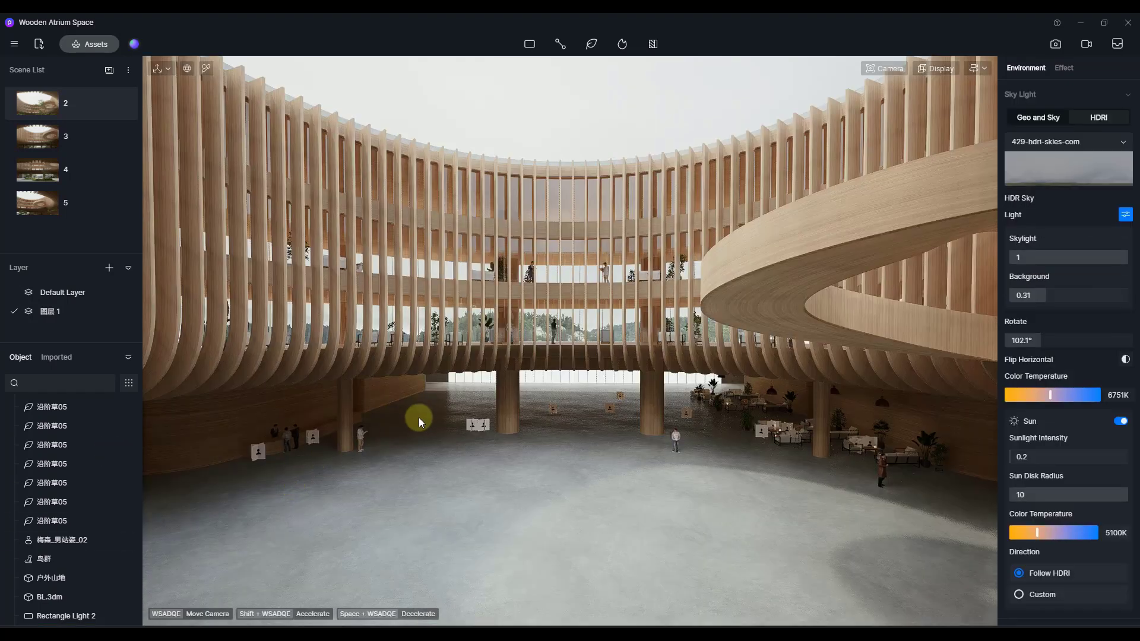
- Enable the Advanced Camera Tool beta widget in Preferences > Widget, then pull the view back
{"action": "left_click", "coordinate": [14, 43]}
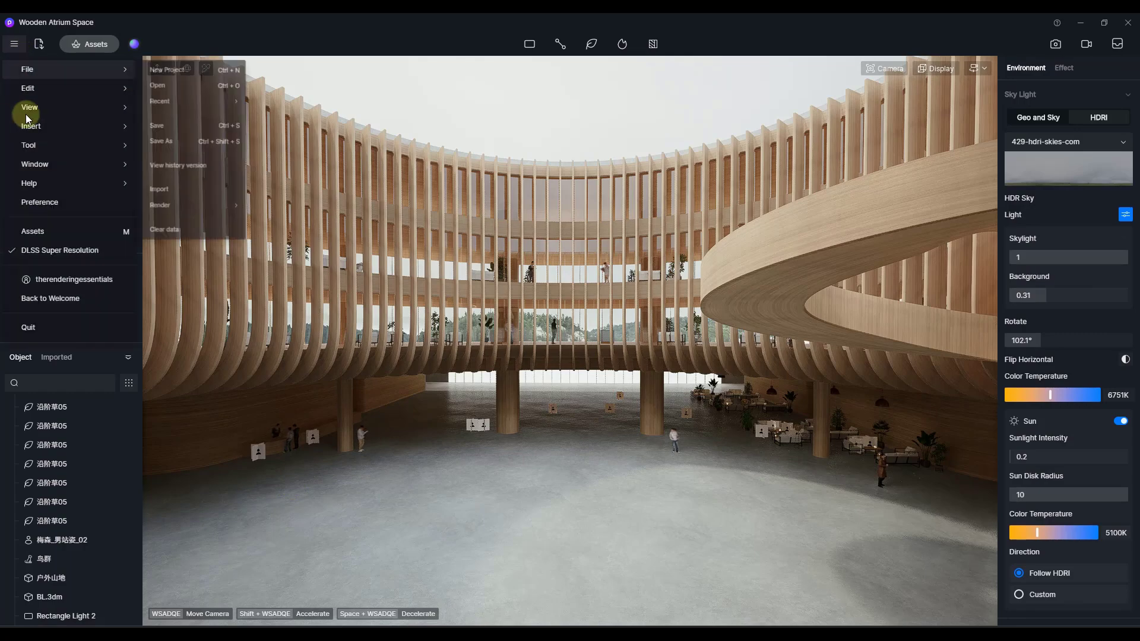
{"action": "left_click", "coordinate": [61, 208]}
{"action": "left_click", "coordinate": [430, 251]}
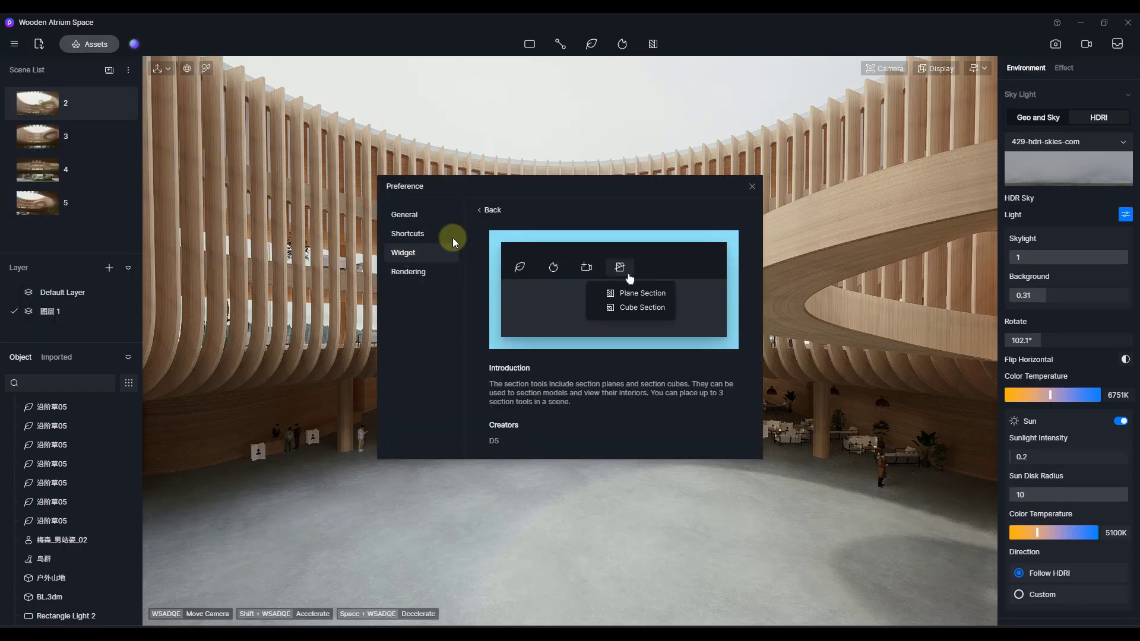
{"action": "left_click", "coordinate": [492, 214]}
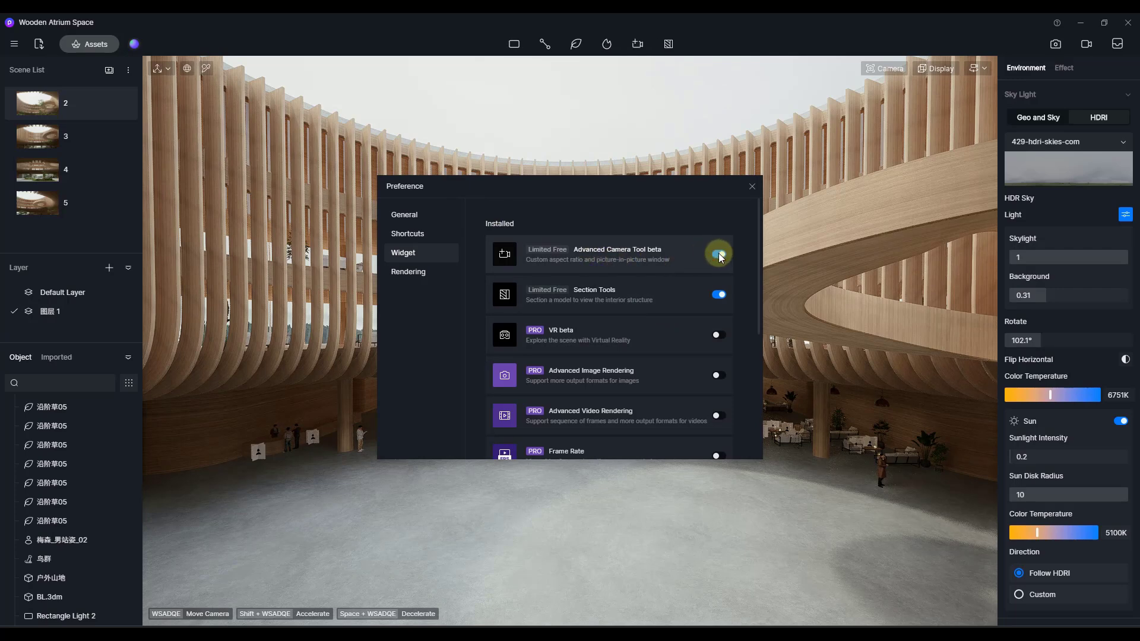
{"action": "left_click", "coordinate": [617, 254]}
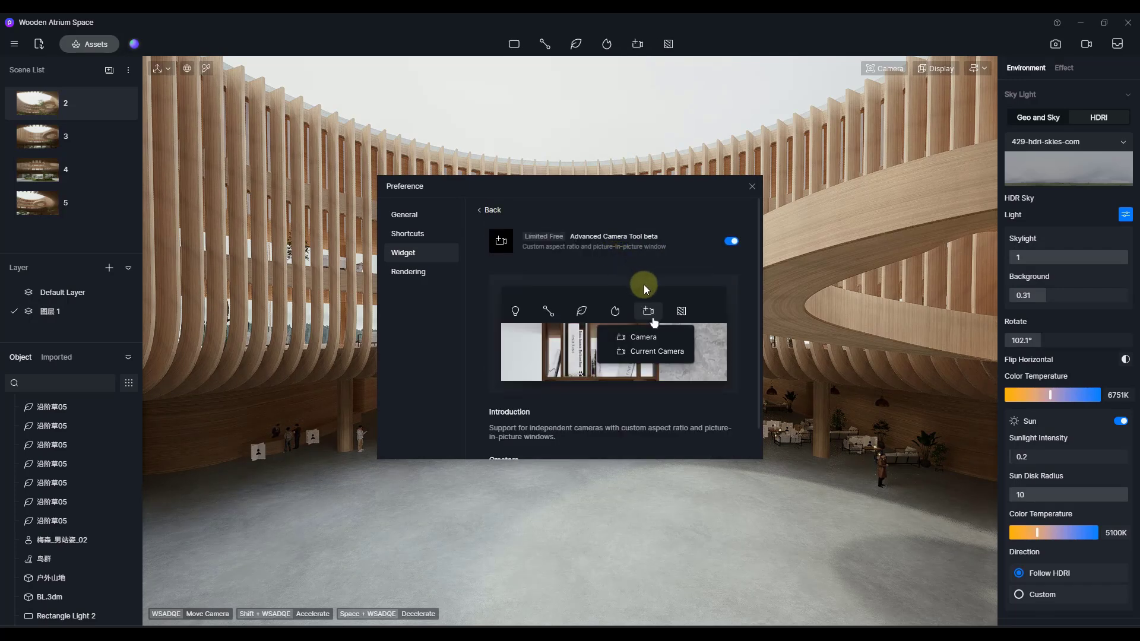
{"action": "left_click", "coordinate": [753, 186]}
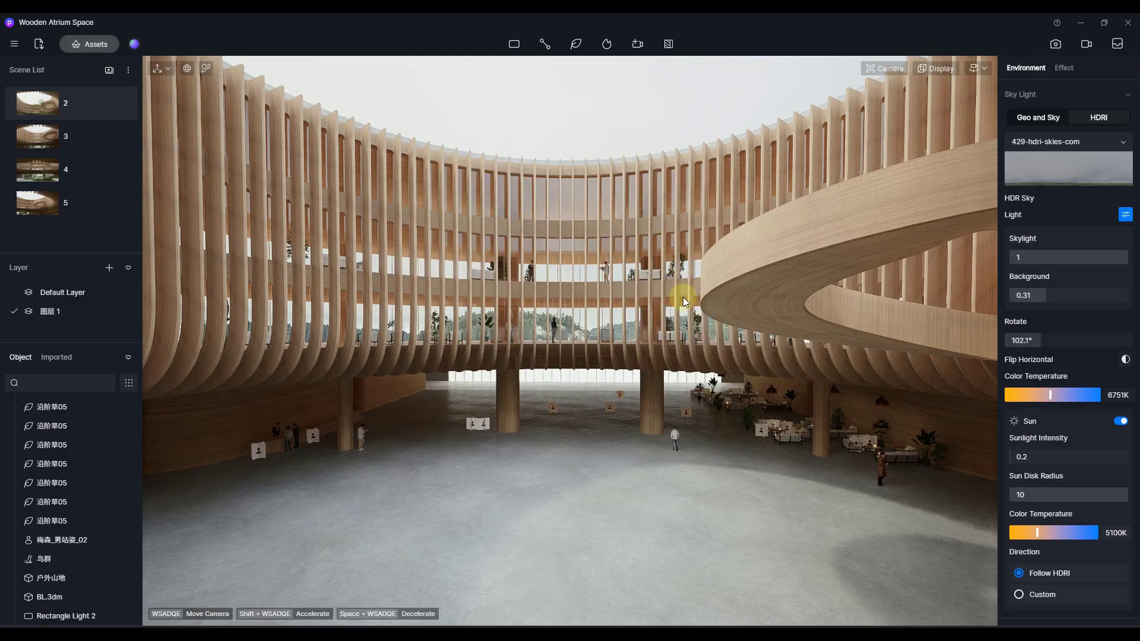
{"action": "mouse_move", "coordinate": [682, 300]}
{"action": "right_mouse_down"}
{"action": "mouse_move", "coordinate": [694, 326]}
{"action": "mouse_move", "coordinate": [693, 304]}
{"action": "mouse_move", "coordinate": [685, 332]}
{"action": "mouse_move", "coordinate": [682, 321]}
{"action": "right_mouse_up"}
- From the scene 2 viewpoint, add a Camera from the current view, then lower the view
{"action": "left_click", "coordinate": [66, 106]}
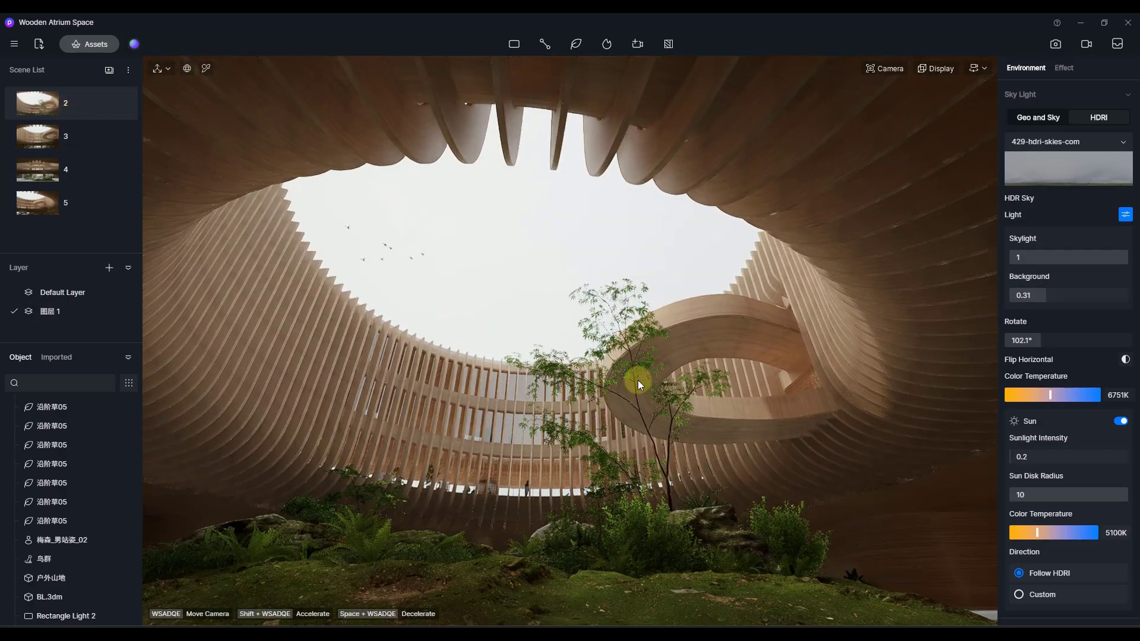
{"action": "left_click", "coordinate": [636, 44]}
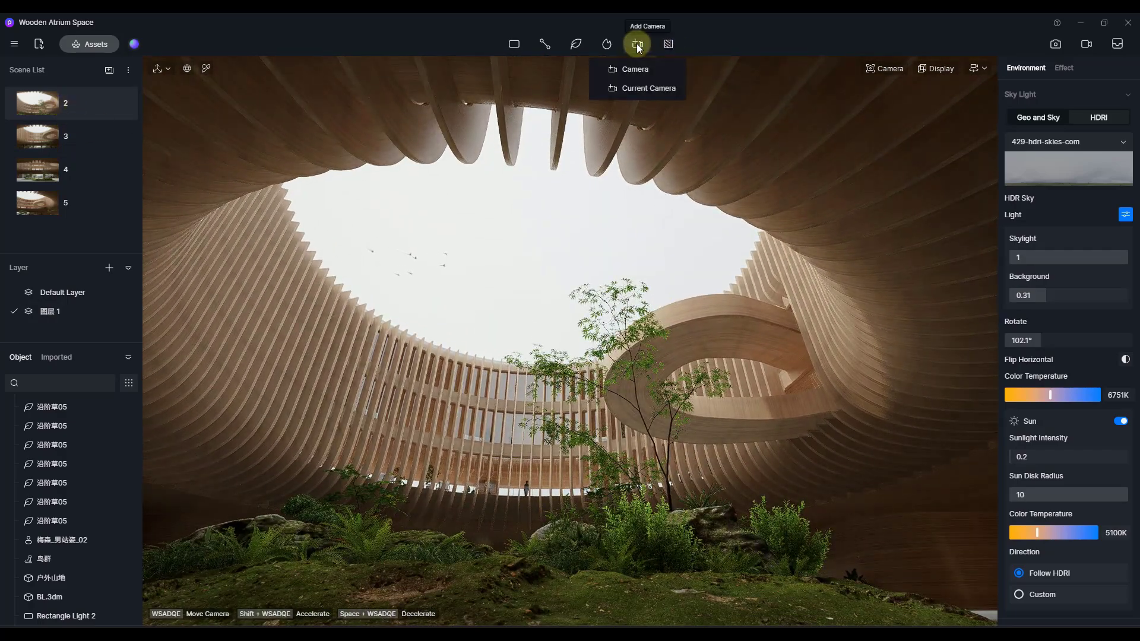
{"action": "left_click", "coordinate": [642, 92]}
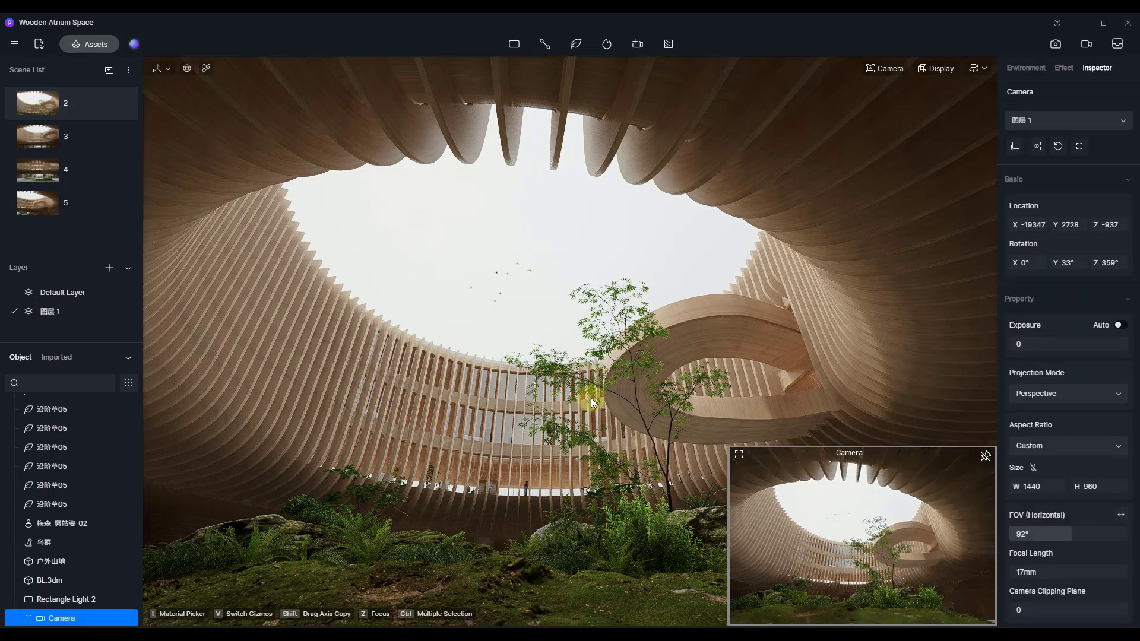
{"action": "right_click_drag", "start_coordinate": [825, 547], "coordinate": [962, 521]}
{"action": "right_click_drag", "start_coordinate": [494, 381], "coordinate": [948, 573]}
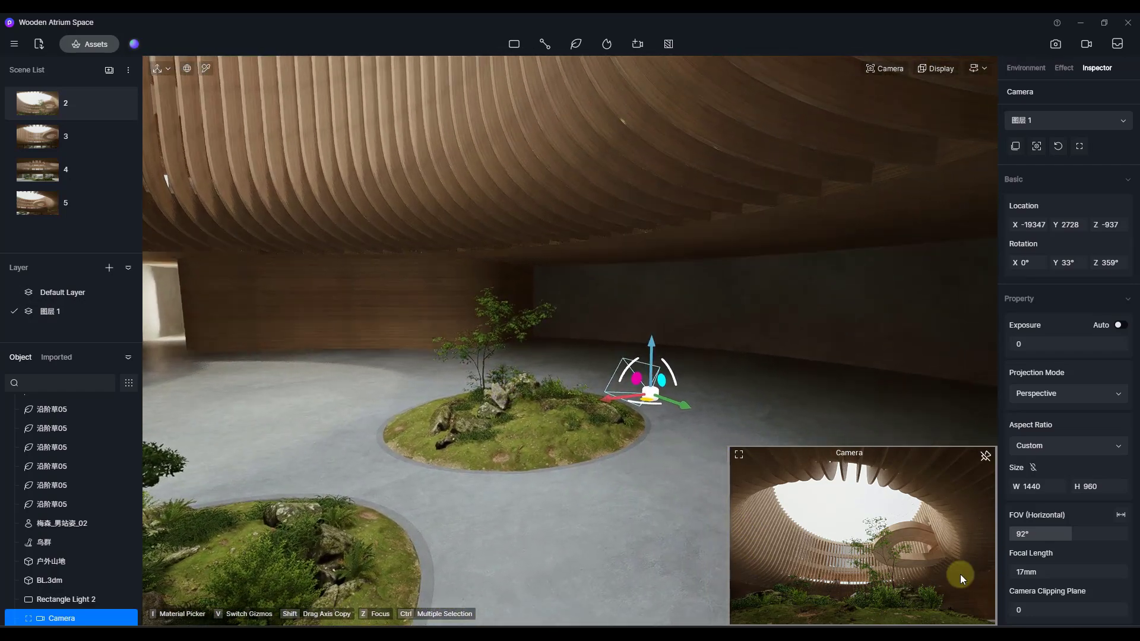
- Set Skylight to 0, nudge the camera along one axis, and set manual exposure to 0.32
{"action": "left_click", "coordinate": [1026, 68]}
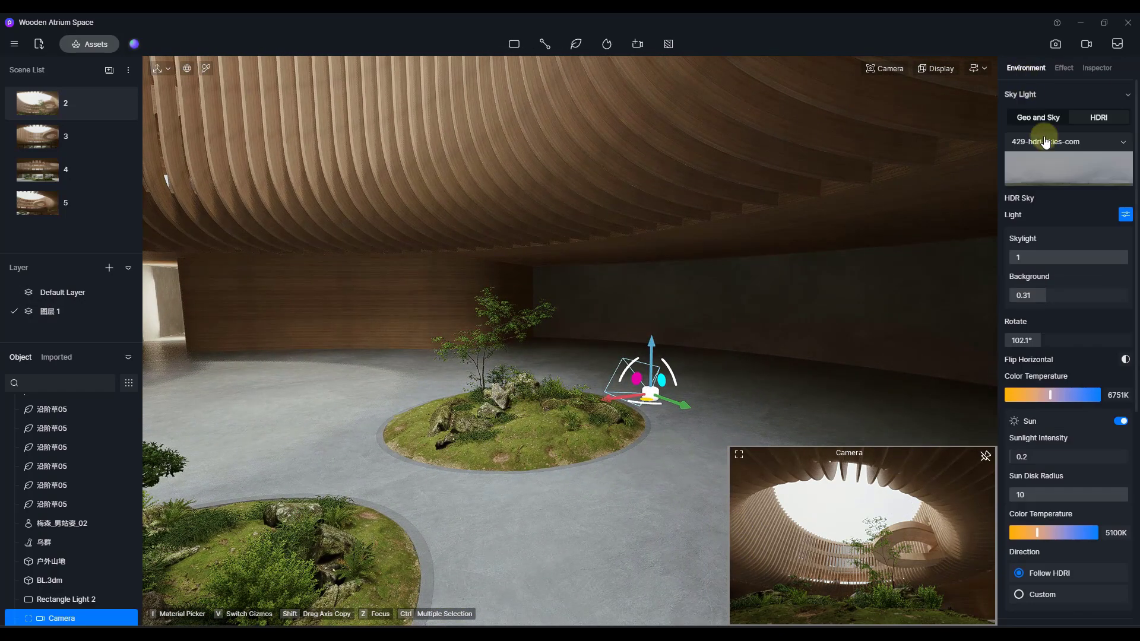
{"action": "mouse_move", "coordinate": [1020, 259]}
{"action": "left_mouse_down"}
{"action": "mouse_move", "coordinate": [1088, 270]}
{"action": "mouse_move", "coordinate": [954, 262]}
{"action": "mouse_move", "coordinate": [1013, 281]}
{"action": "left_mouse_up"}
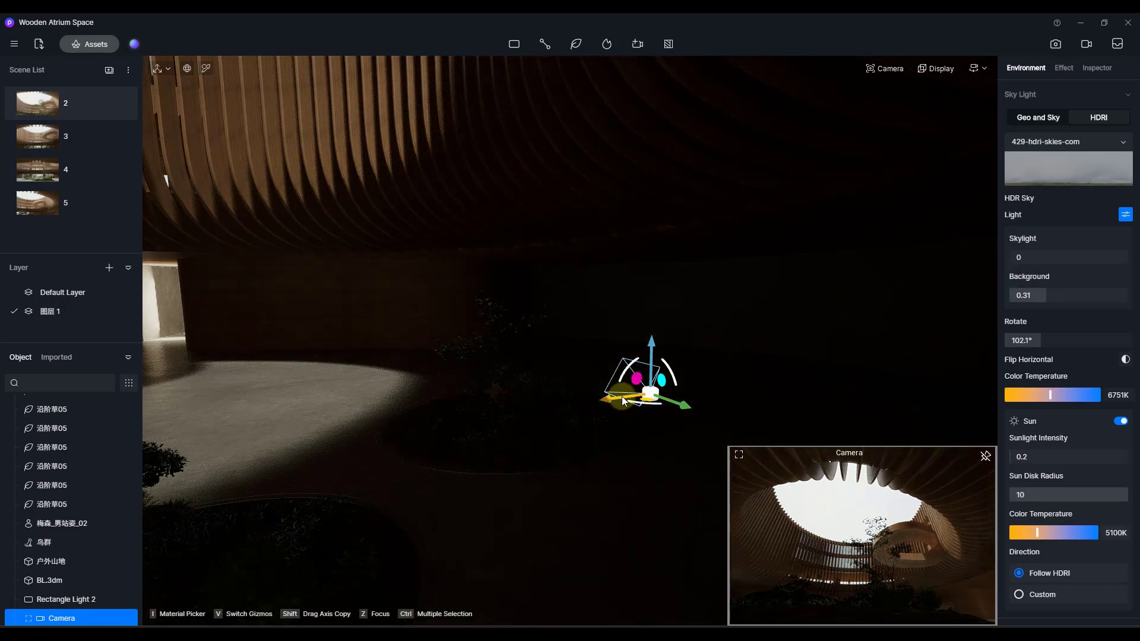
{"action": "mouse_move", "coordinate": [609, 403]}
{"action": "left_mouse_down"}
{"action": "mouse_move", "coordinate": [679, 399]}
{"action": "mouse_move", "coordinate": [541, 407]}
{"action": "mouse_move", "coordinate": [614, 402]}
{"action": "mouse_move", "coordinate": [590, 412]}
{"action": "mouse_move", "coordinate": [601, 410]}
{"action": "left_mouse_up"}
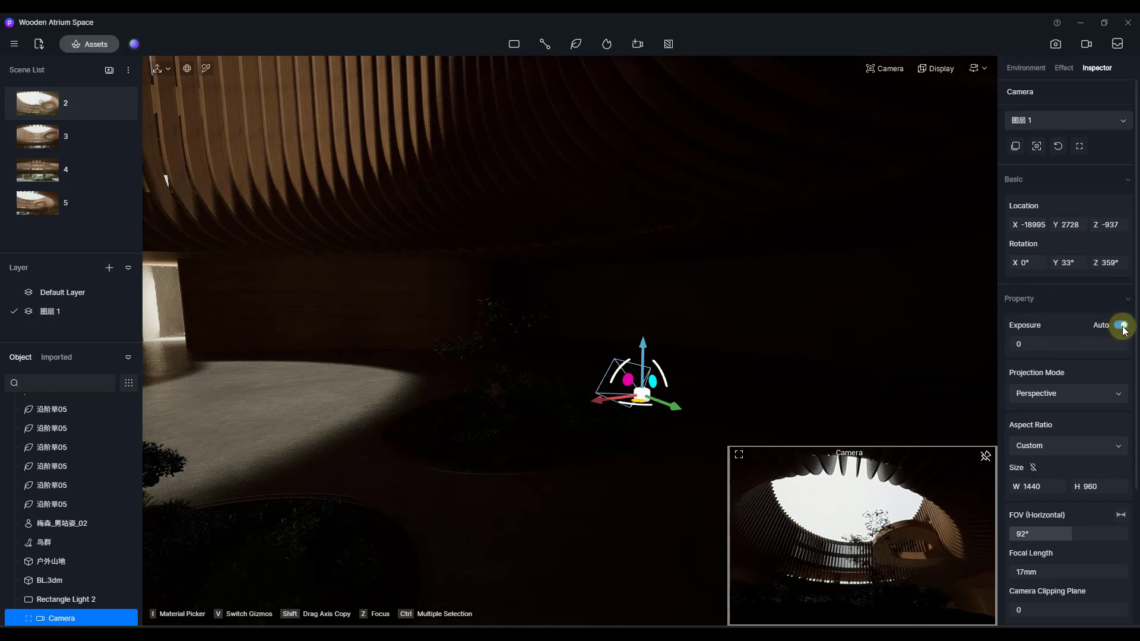
{"action": "left_click_drag", "start_coordinate": [1023, 344], "coordinate": [1088, 350]}
{"action": "right_click_drag", "start_coordinate": [482, 357], "coordinate": [501, 426]}
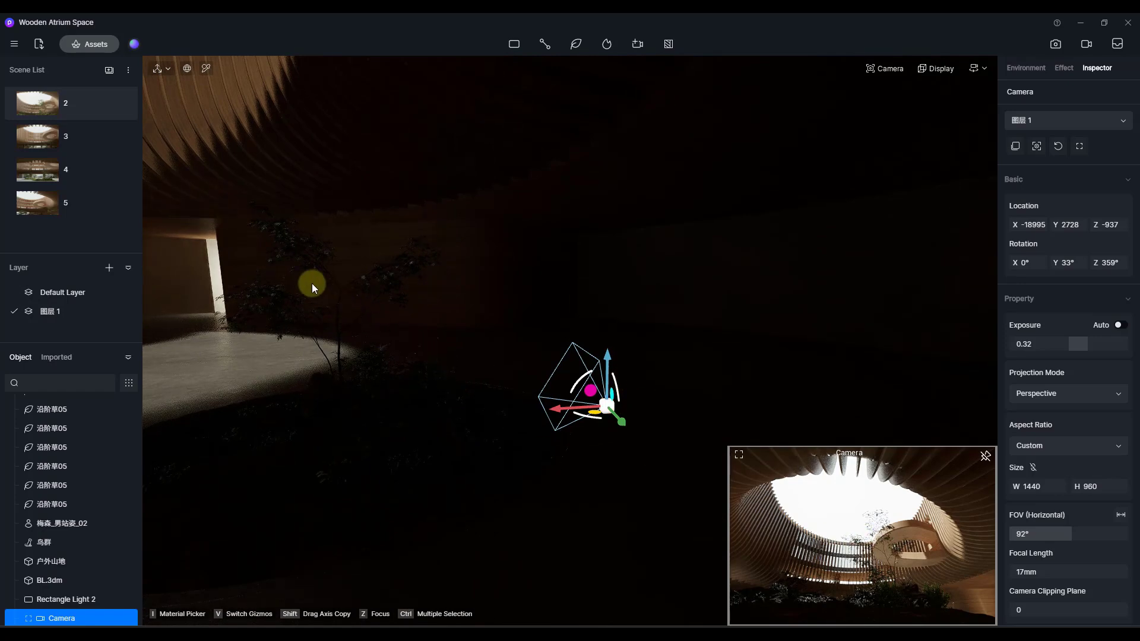
- Place a Cerasus 11 flowering tree from the Assets library into the atrium
{"action": "left_click", "coordinate": [83, 45]}
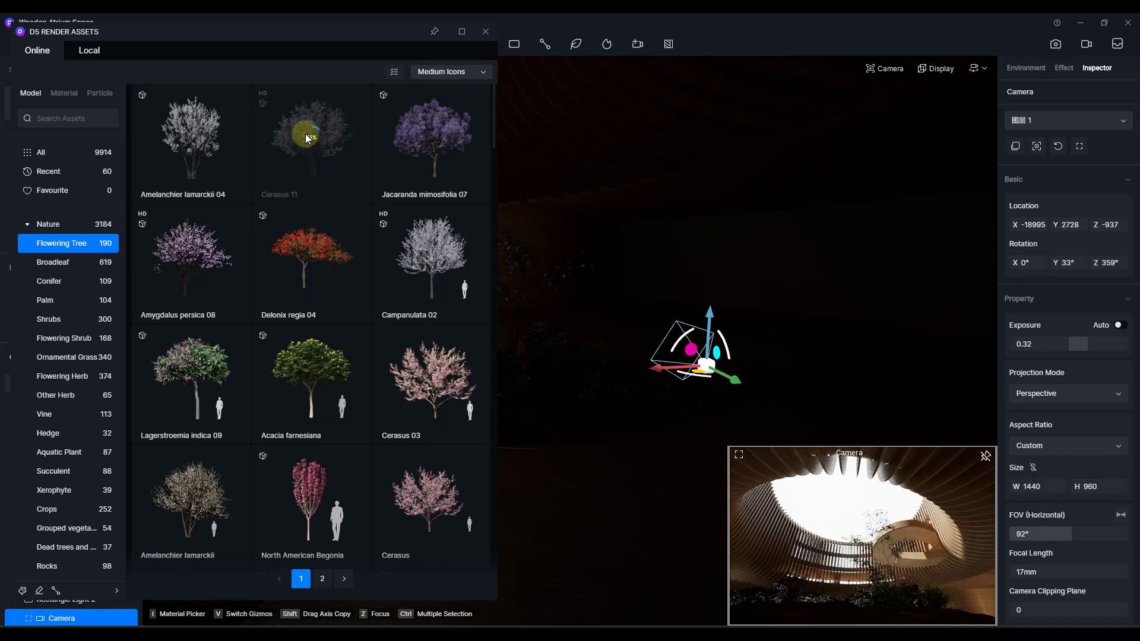
{"action": "left_click", "coordinate": [322, 155]}
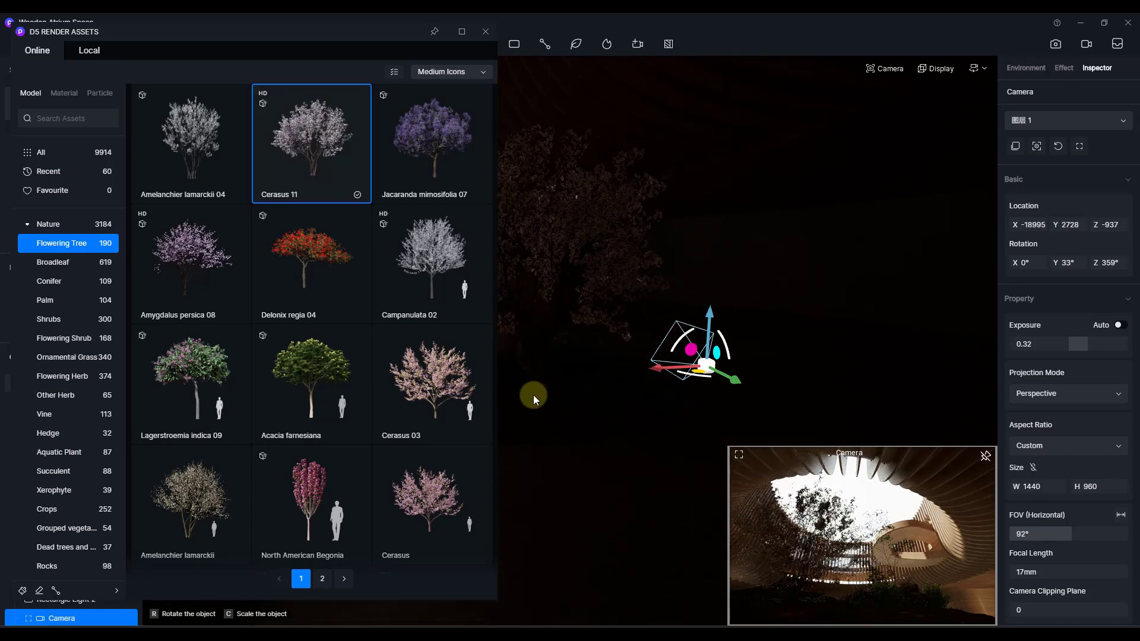
{"action": "left_click", "coordinate": [525, 395]}
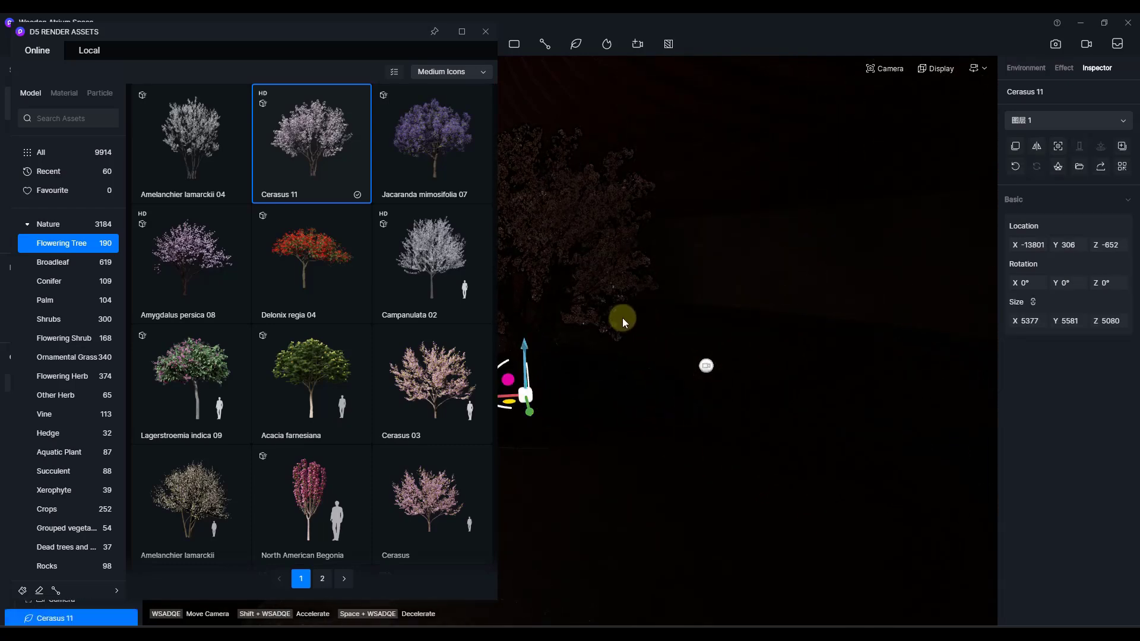
{"action": "right_click_drag", "start_coordinate": [619, 316], "coordinate": [808, 294]}
- Check the camera preview and move the Cerasus 11 tree into the camera's view
{"action": "left_click", "coordinate": [676, 369]}
{"action": "left_click", "coordinate": [809, 294]}
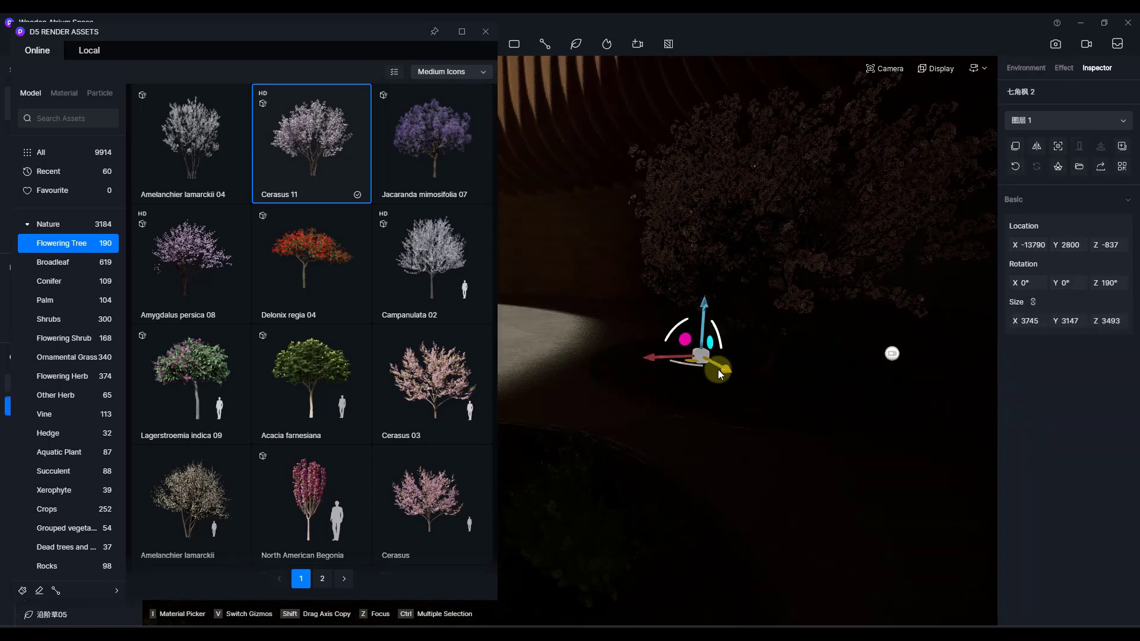
{"action": "left_click", "coordinate": [802, 332]}
{"action": "left_click", "coordinate": [875, 368]}
{"action": "left_click", "coordinate": [832, 265]}
{"action": "left_click", "coordinate": [891, 351]}
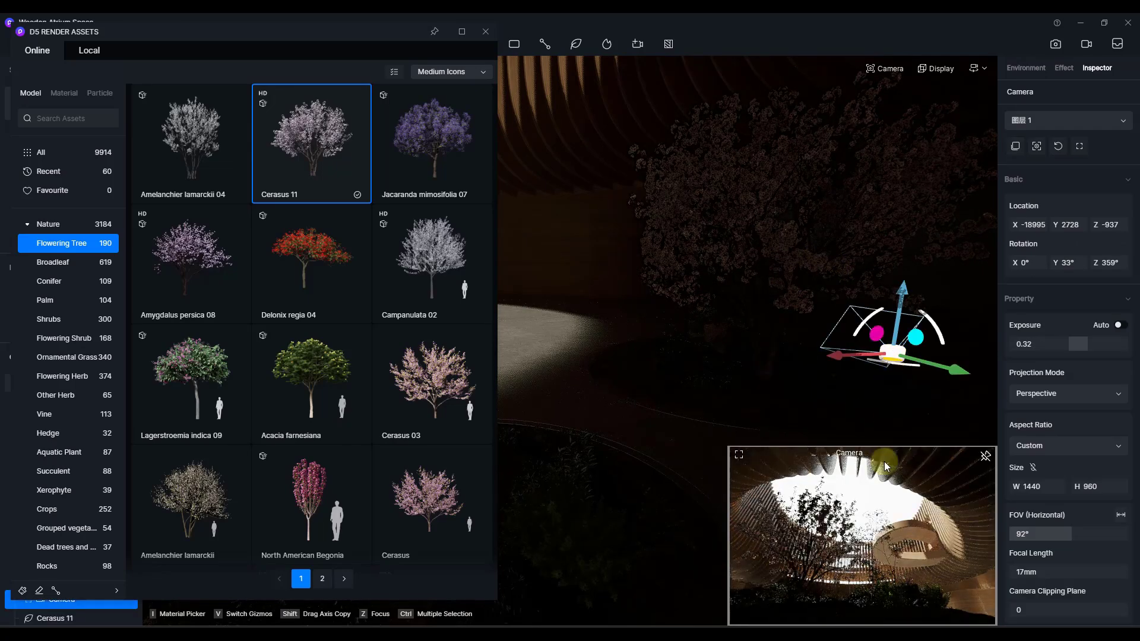
{"action": "left_click", "coordinate": [856, 203]}
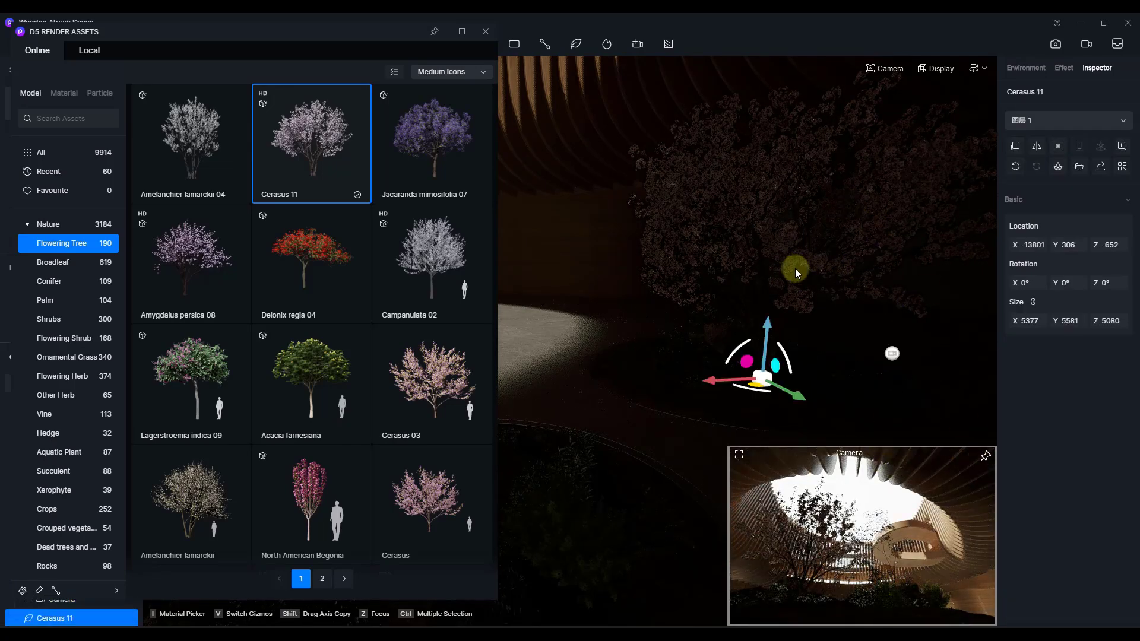
{"action": "left_click_drag", "start_coordinate": [797, 398], "coordinate": [709, 407]}
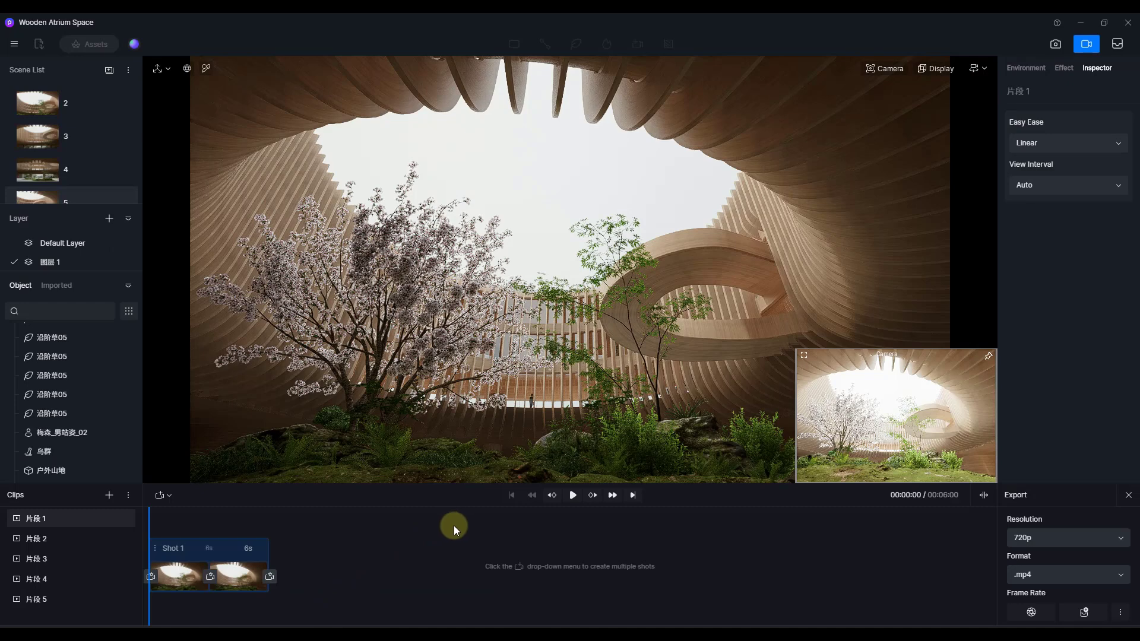
- Preview Shot 1's 6-second camera move past the cherry tree, then jump to the scene 5 viewpoint
{"action": "left_click", "coordinate": [254, 546]}
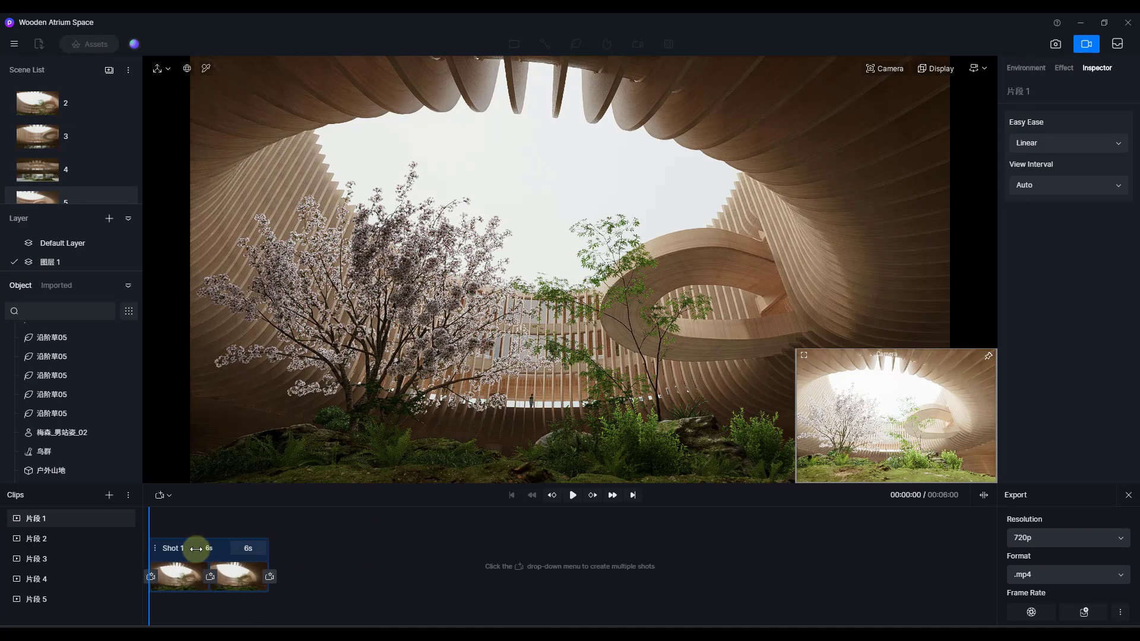
{"action": "left_click", "coordinate": [573, 495]}
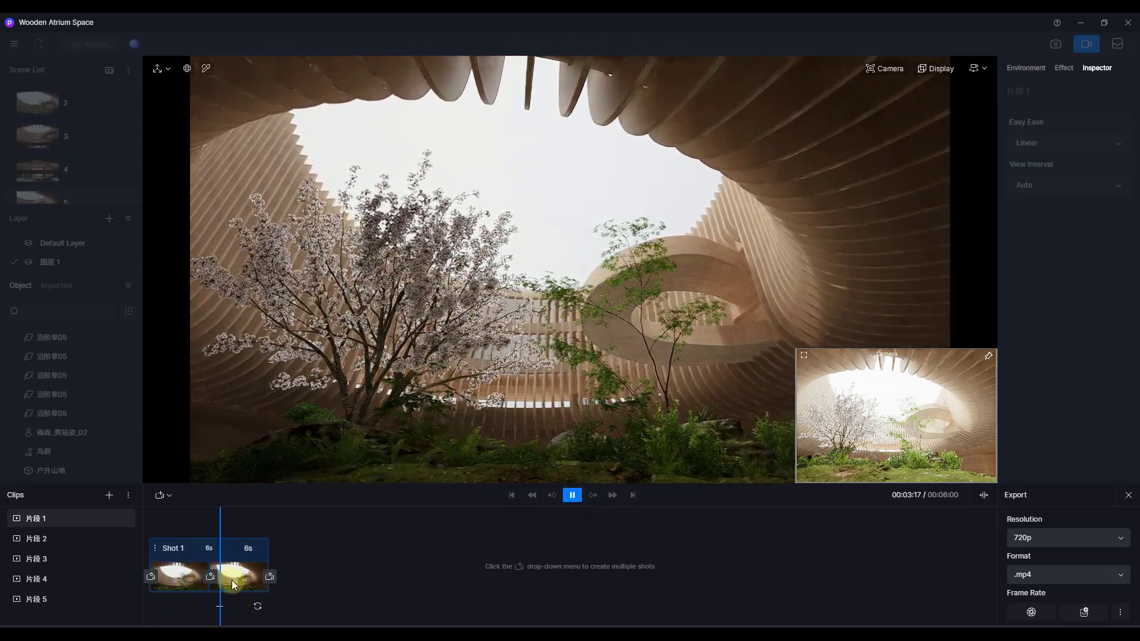
{"action": "left_click", "coordinate": [573, 495]}
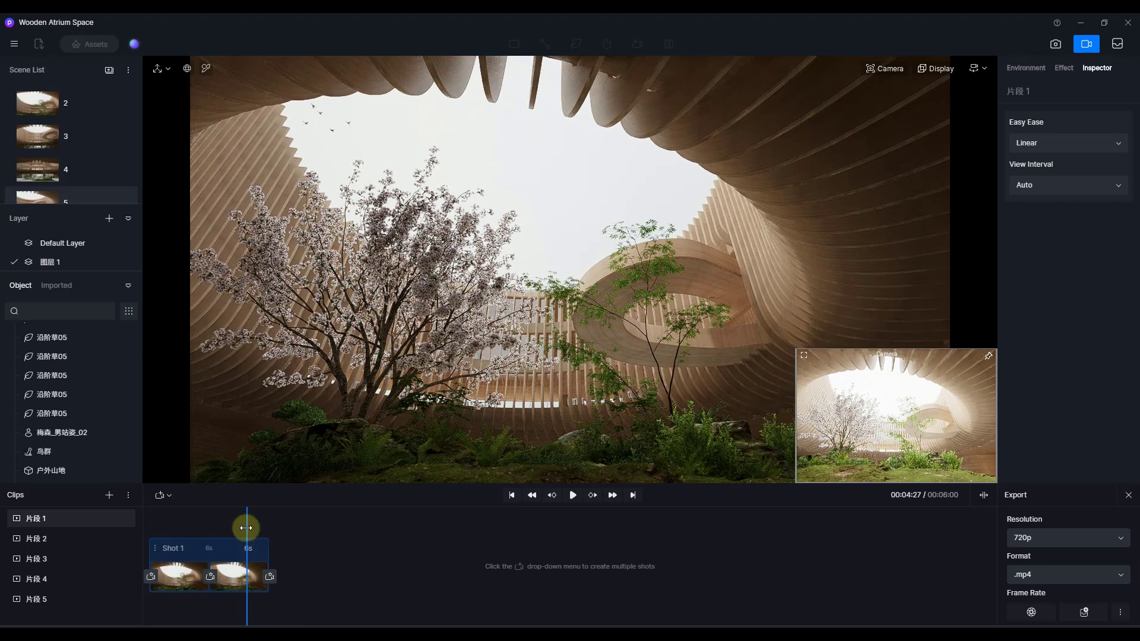
{"action": "left_click_drag", "start_coordinate": [247, 528], "coordinate": [293, 527]}
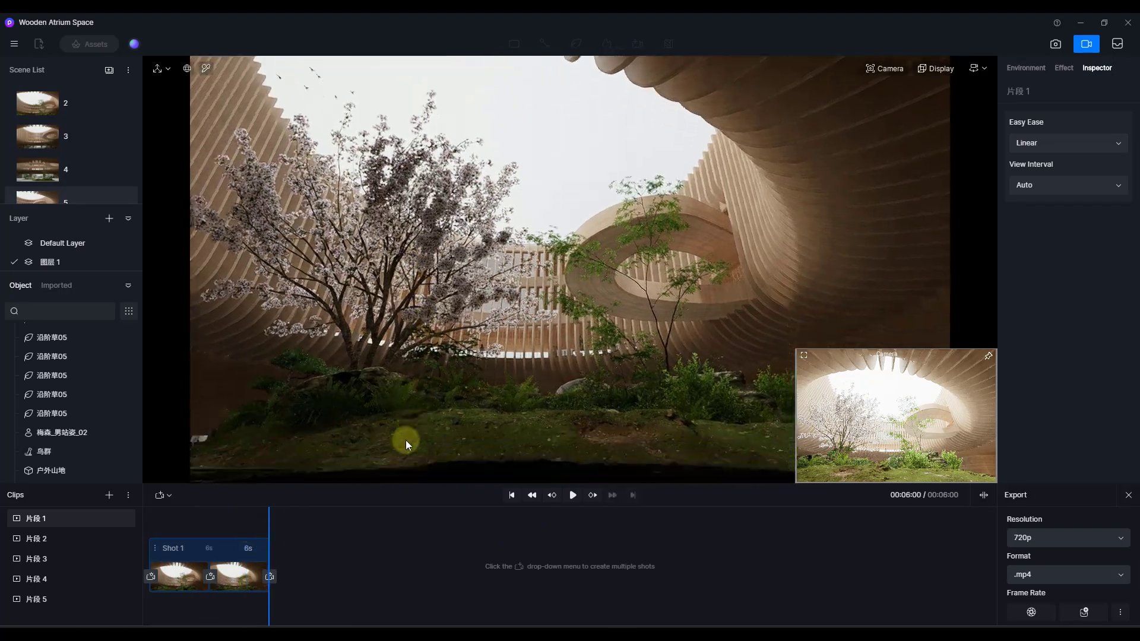
{"action": "right_click_drag", "start_coordinate": [405, 440], "coordinate": [290, 246]}
{"action": "left_click", "coordinate": [55, 200]}
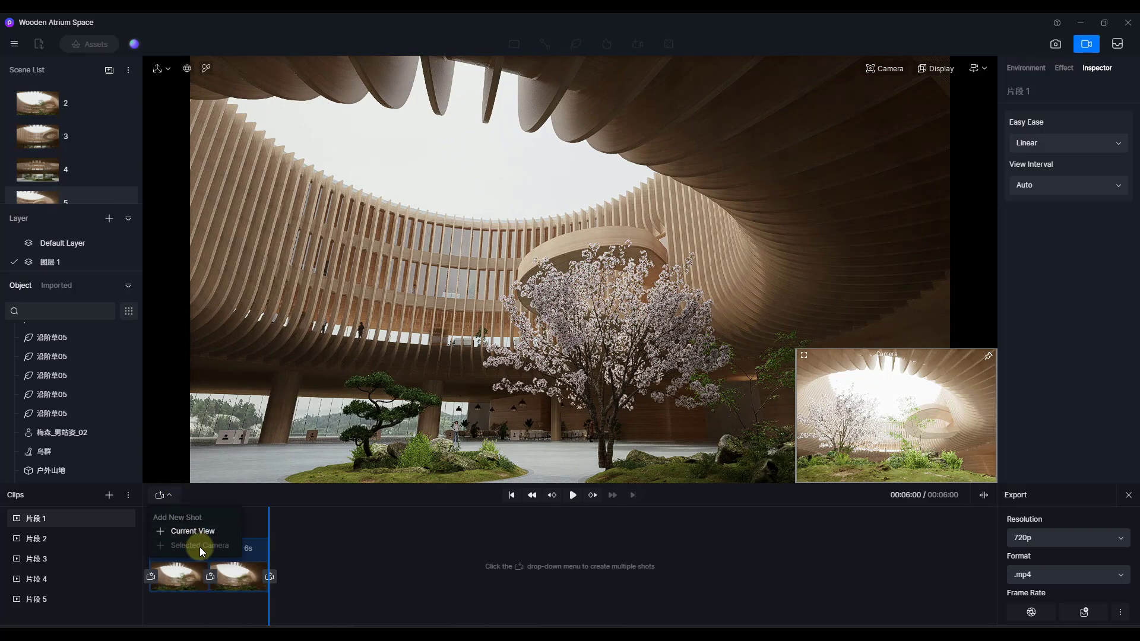
- Add a 3-second Shot 2 from the current view, keyframed tilting toward the cherry tree, and play it
{"action": "left_click", "coordinate": [196, 531]}
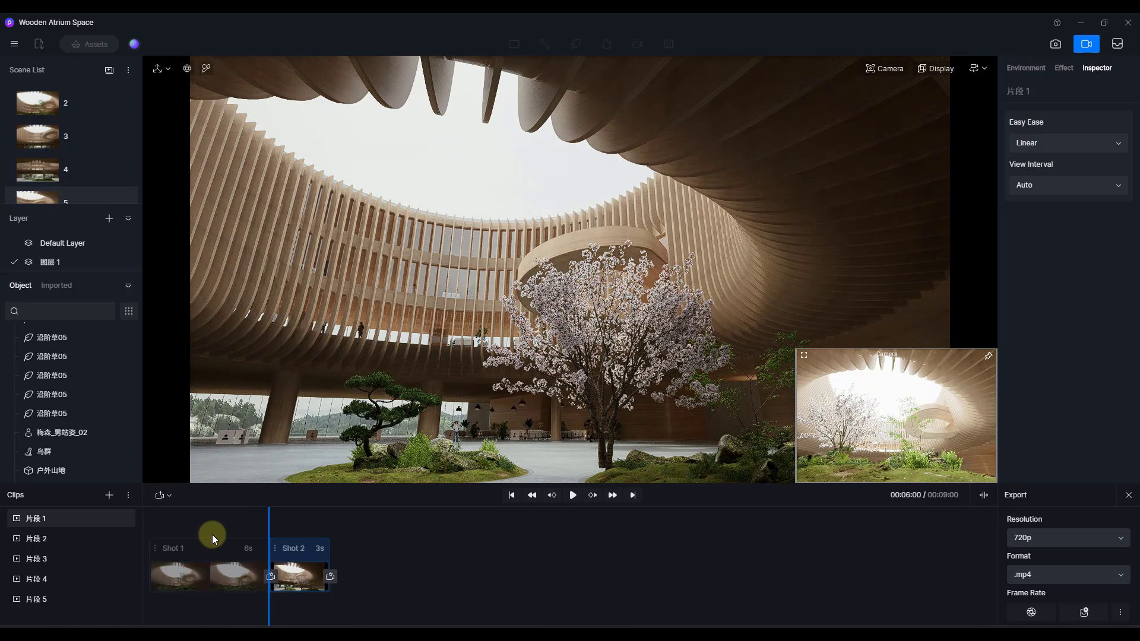
{"action": "right_click_drag", "start_coordinate": [604, 355], "coordinate": [628, 254]}
{"action": "left_click", "coordinate": [330, 578]}
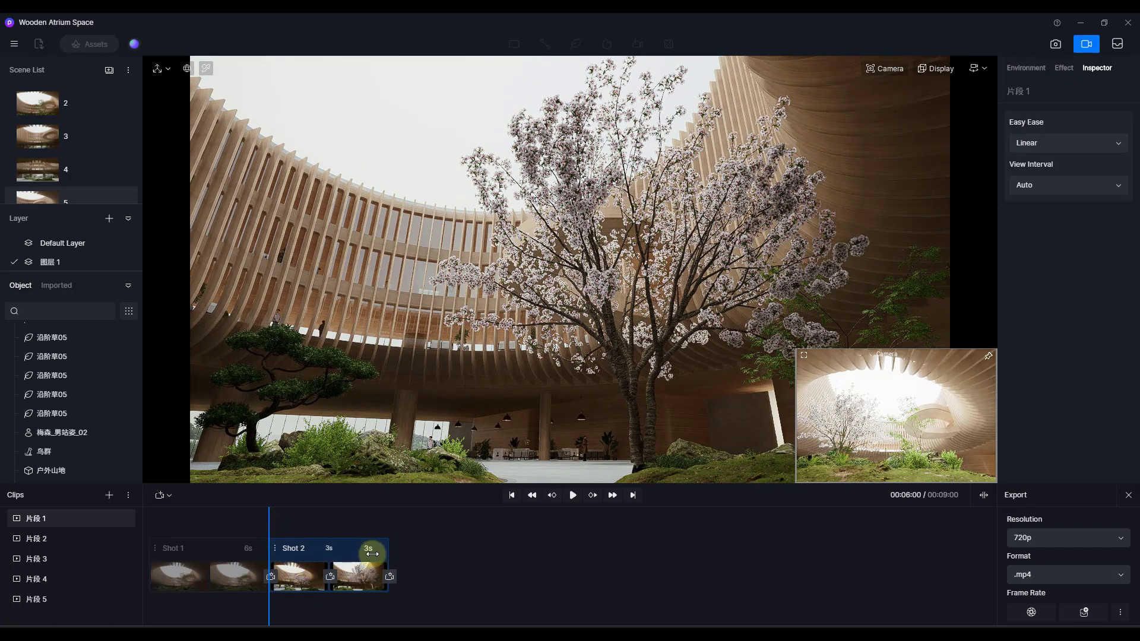
{"action": "left_click", "coordinate": [585, 500]}
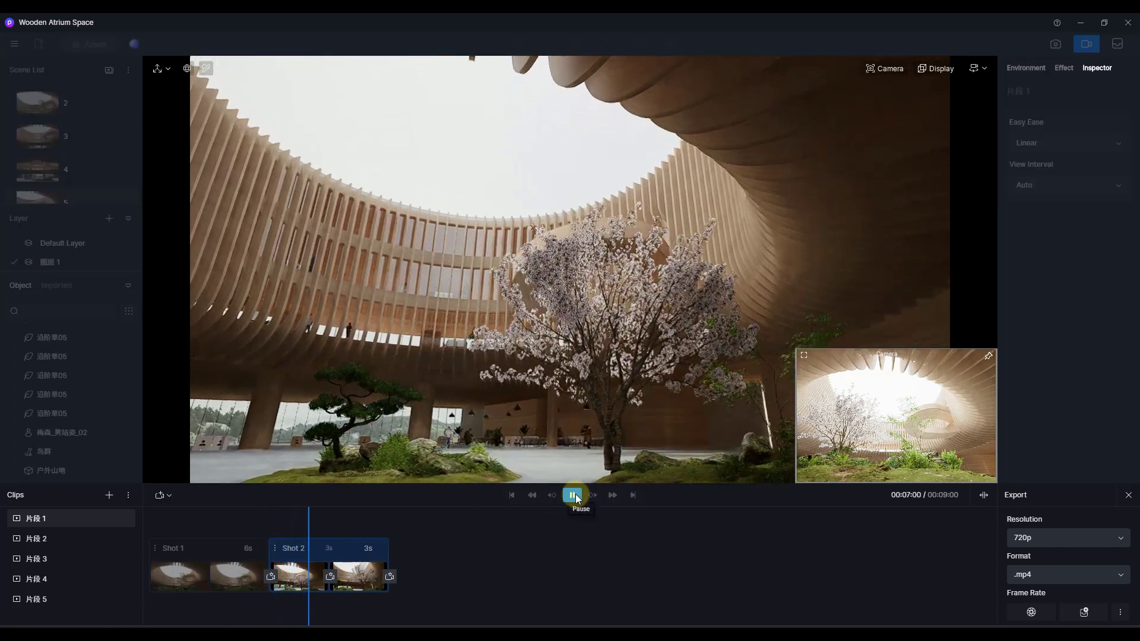
{"action": "left_click", "coordinate": [279, 511]}
- Stretch Shot 2 from 3 to 6 seconds for a 12-second video and preview it
{"action": "left_click", "coordinate": [161, 521]}
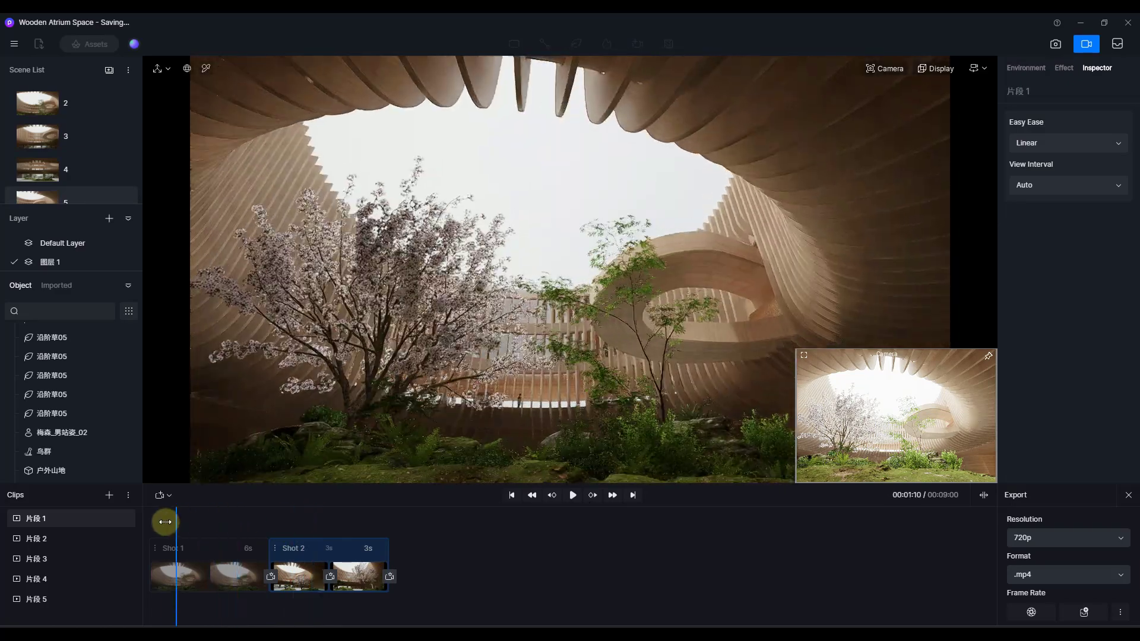
{"action": "left_click", "coordinate": [564, 496]}
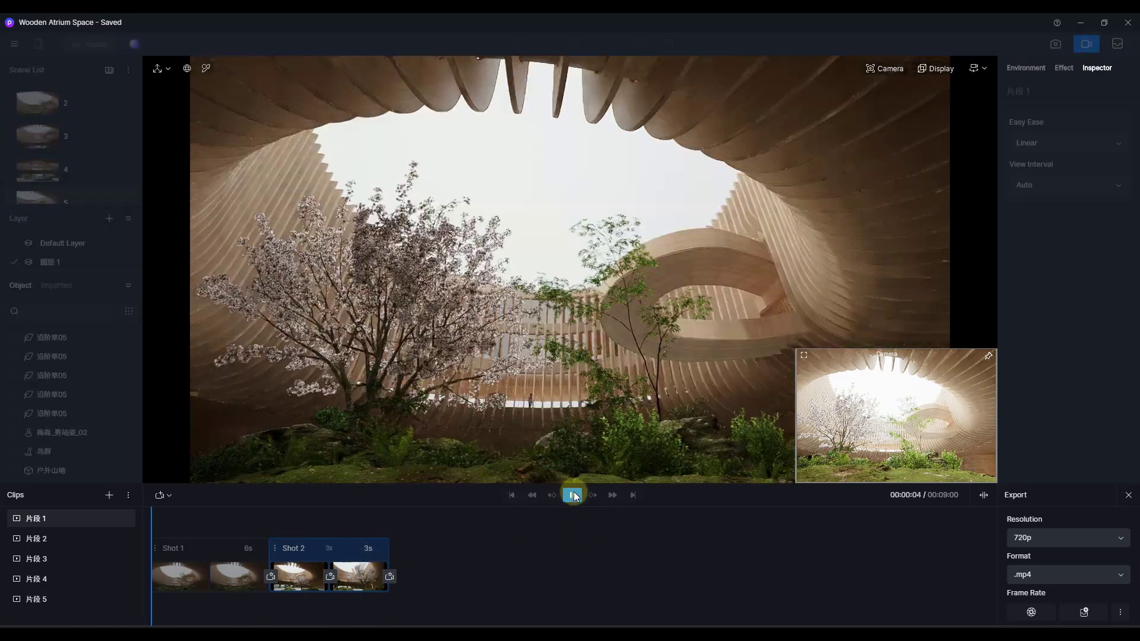
{"action": "left_click", "coordinate": [572, 495]}
{"action": "mouse_move", "coordinate": [366, 543]}
{"action": "left_mouse_down"}
{"action": "mouse_move", "coordinate": [381, 547]}
{"action": "mouse_move", "coordinate": [366, 548]}
{"action": "left_mouse_up"}
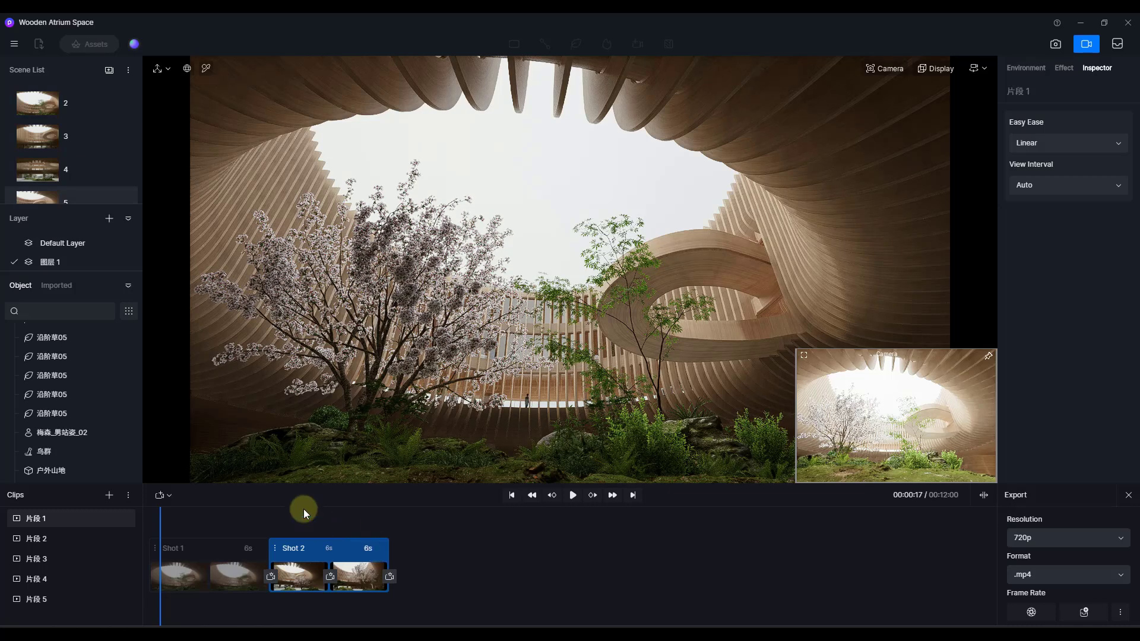
{"action": "left_click_drag", "start_coordinate": [289, 518], "coordinate": [269, 524]}
{"action": "left_click", "coordinate": [572, 495]}
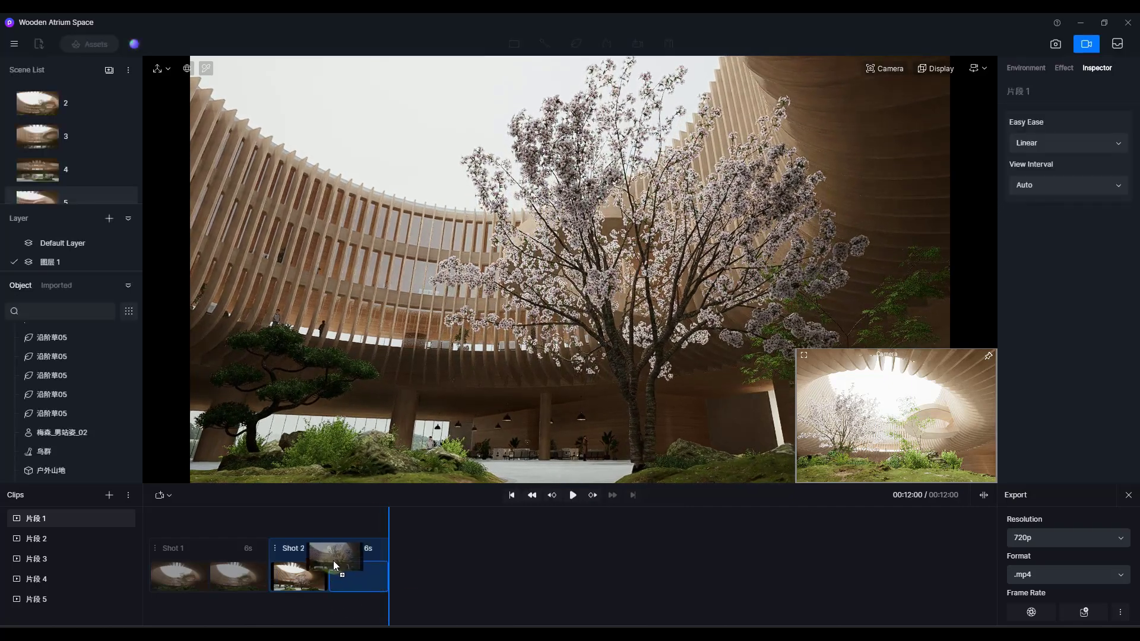
- Fill Shot 2's empty second half with a camera view and preview its Ease in motion
{"action": "left_click_drag", "start_coordinate": [300, 560], "coordinate": [286, 572]}
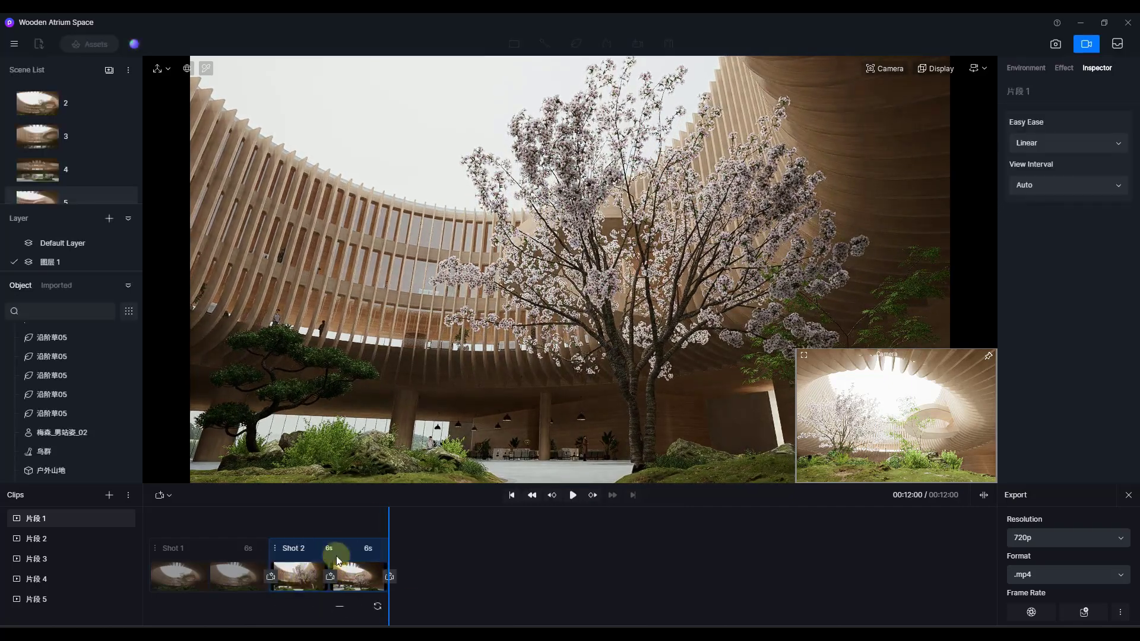
{"action": "left_click_drag", "start_coordinate": [392, 532], "coordinate": [268, 530]}
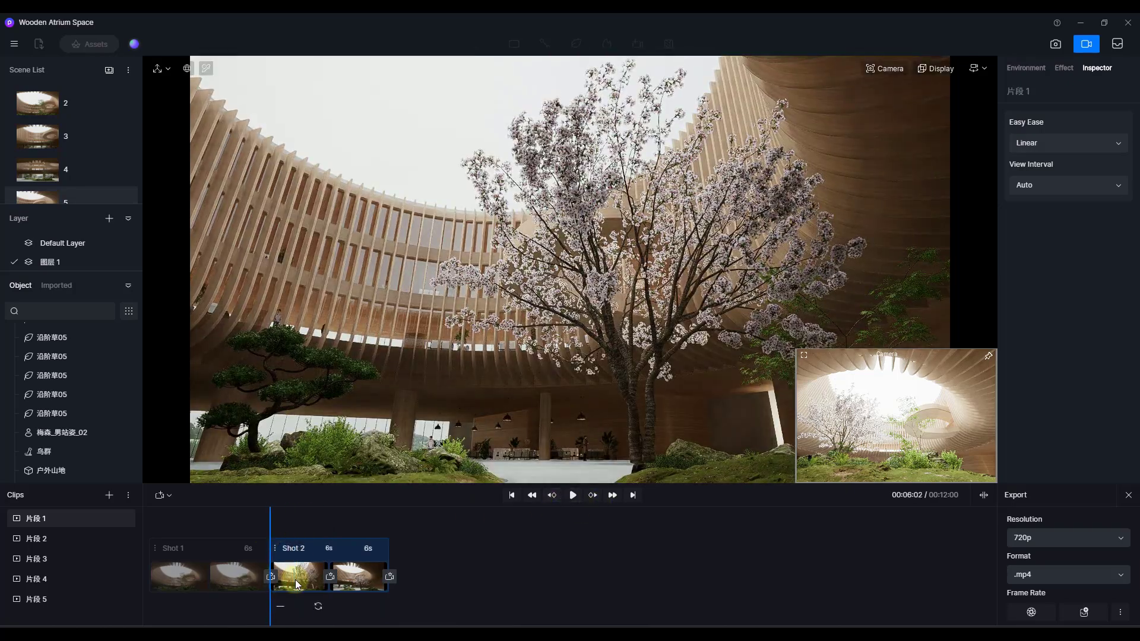
{"action": "left_click", "coordinate": [572, 497]}
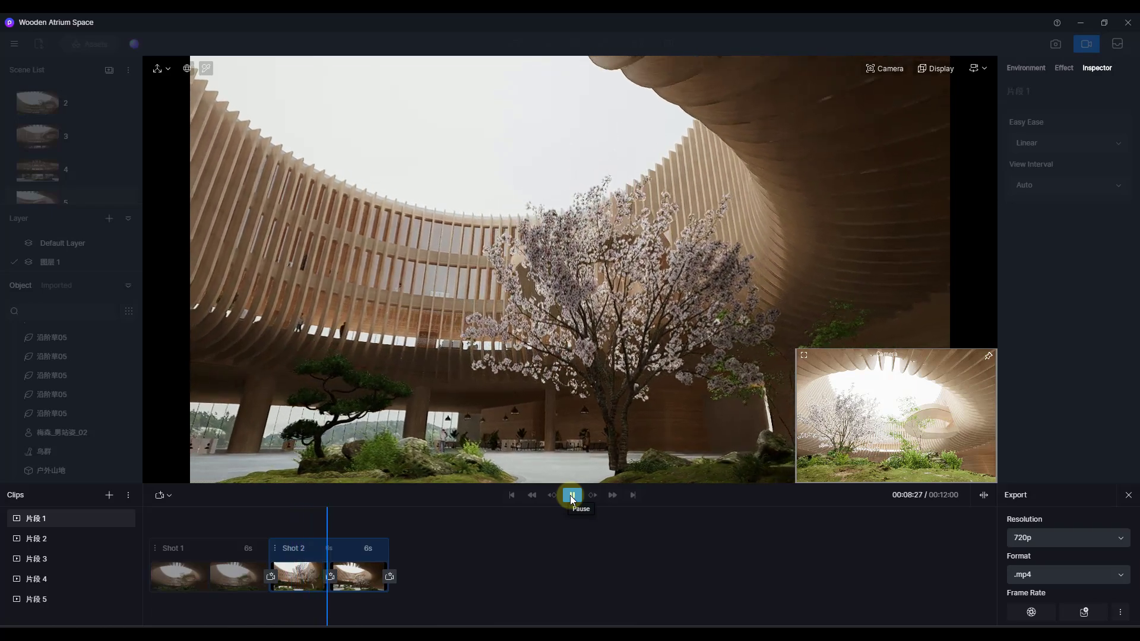
{"action": "left_click", "coordinate": [569, 498]}
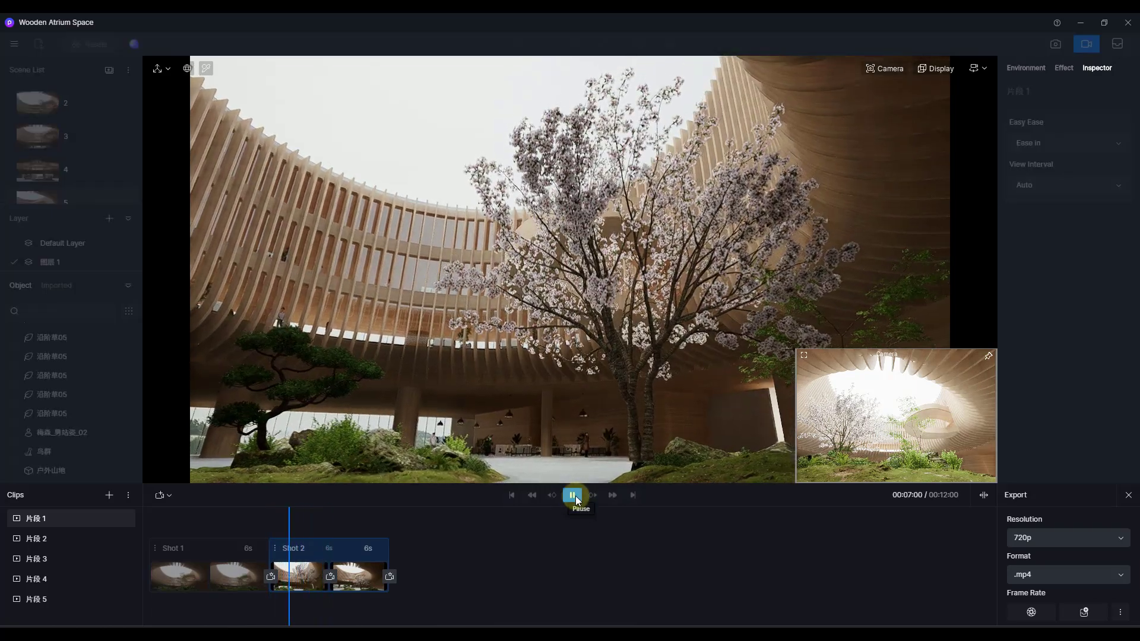
{"action": "mouse_move", "coordinate": [360, 578]}
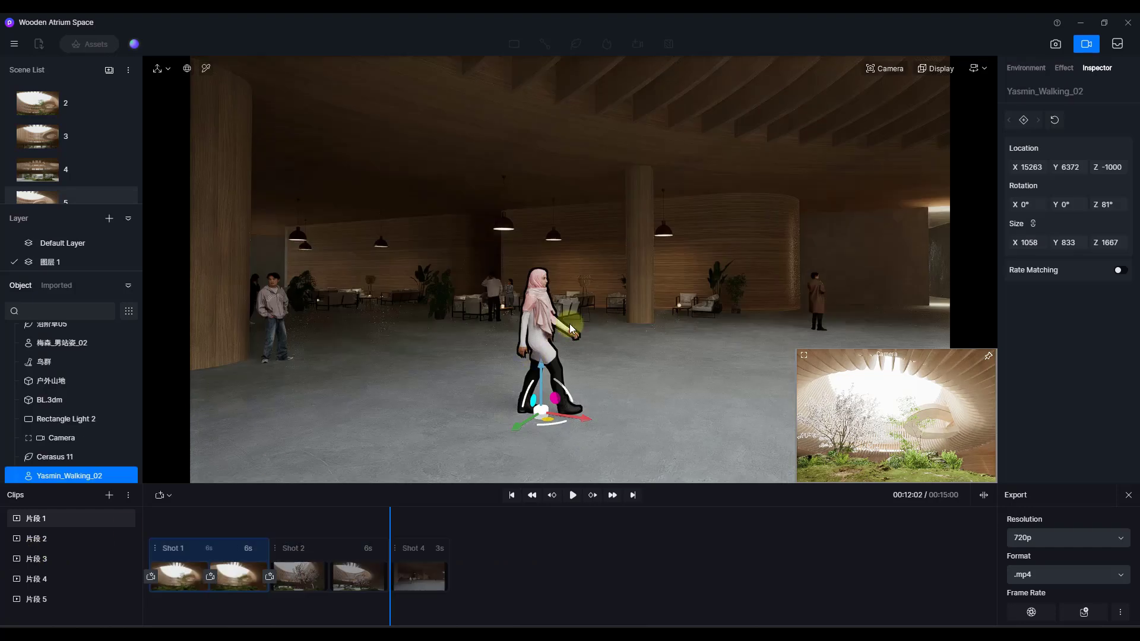
- Keyframe the walking woman's location from X 16825 to X 13748 across the last shot and play it
{"action": "right_click_drag", "start_coordinate": [578, 326], "coordinate": [583, 338]}
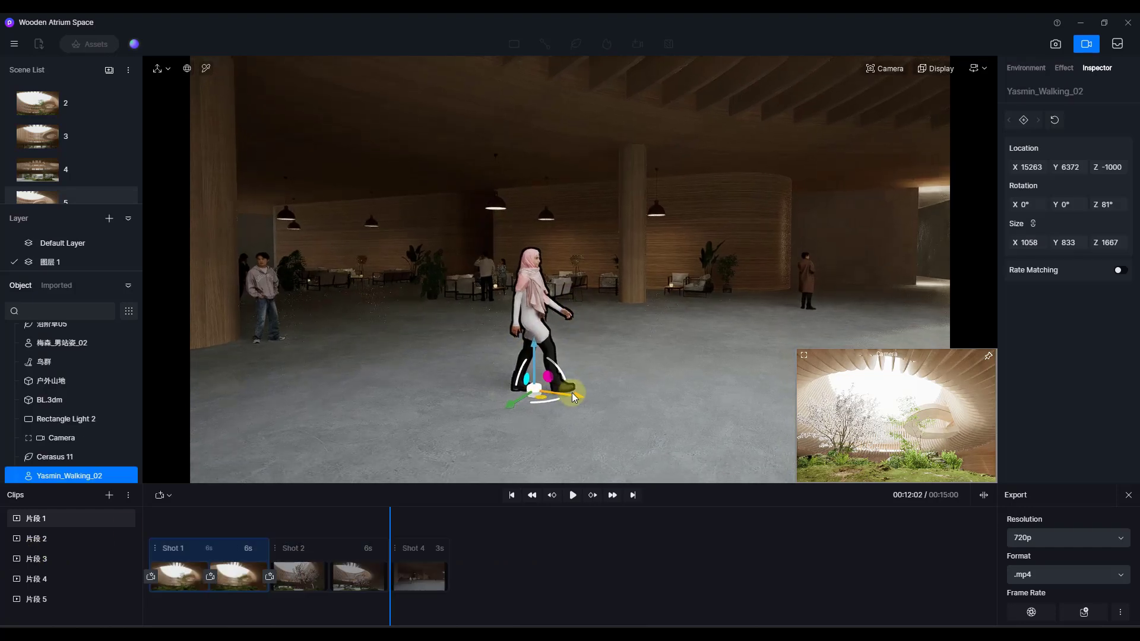
{"action": "left_click_drag", "start_coordinate": [575, 394], "coordinate": [462, 382]}
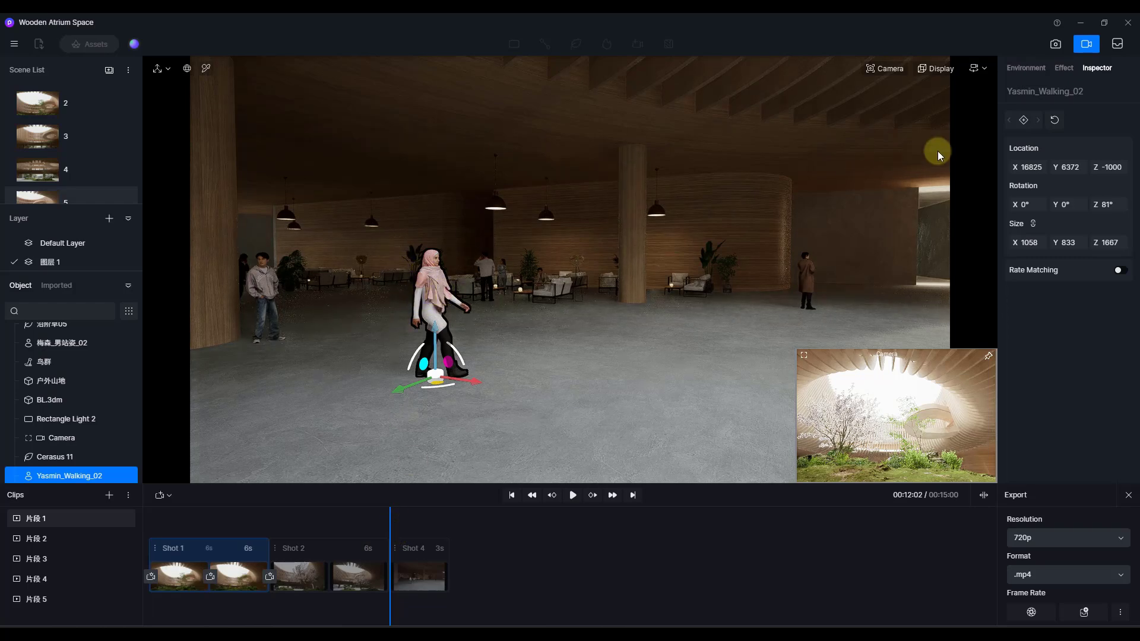
{"action": "left_click", "coordinate": [1025, 121]}
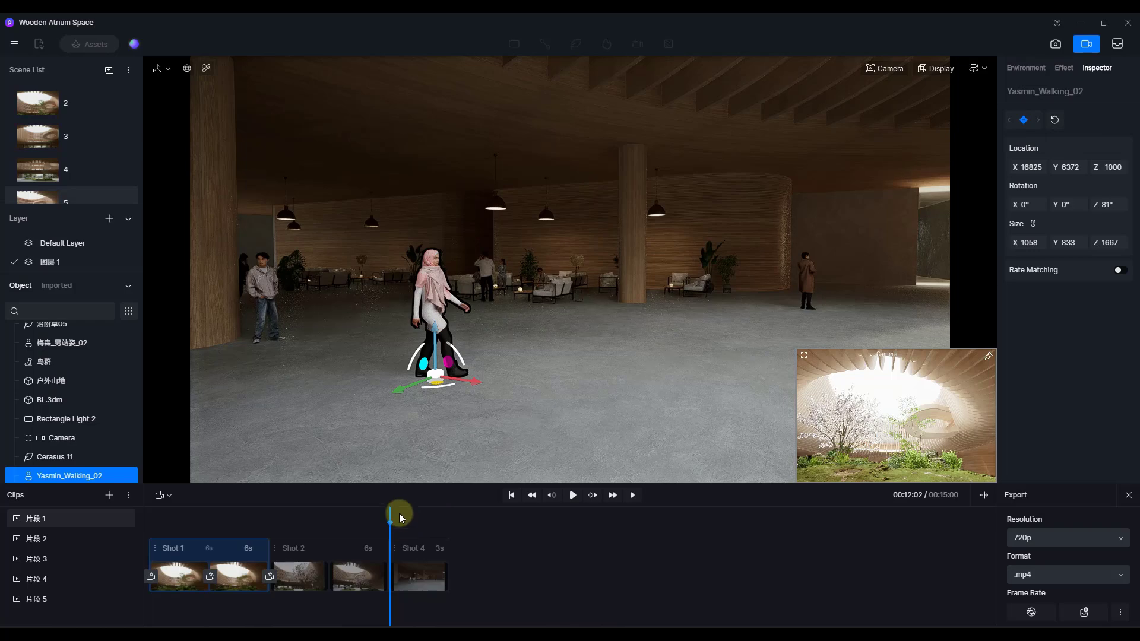
{"action": "left_click_drag", "start_coordinate": [405, 523], "coordinate": [441, 526]}
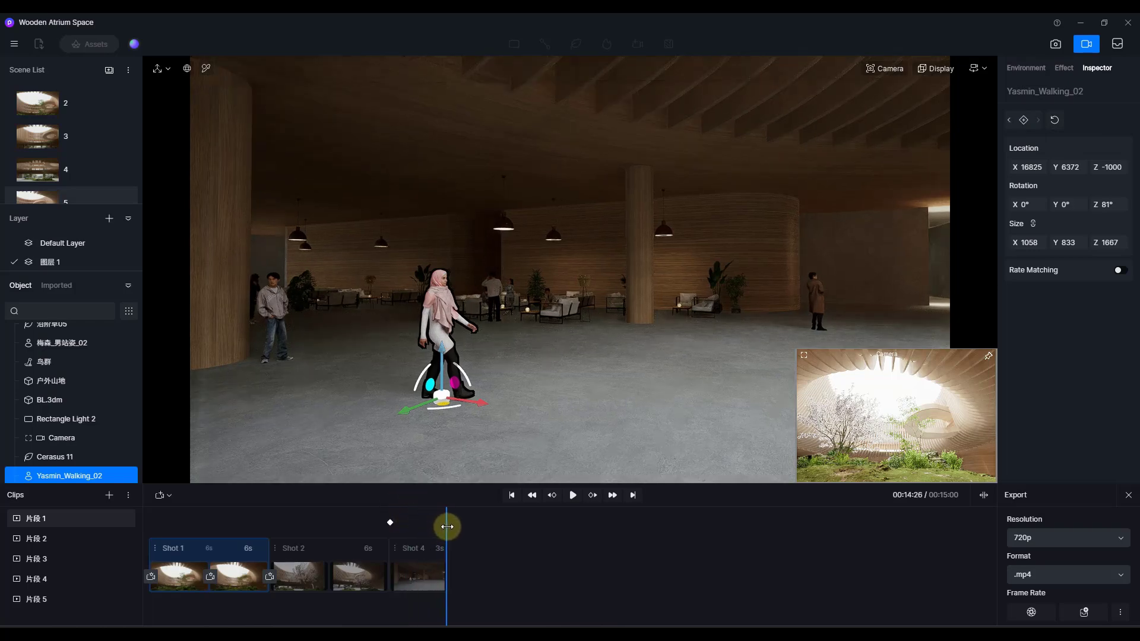
{"action": "left_click_drag", "start_coordinate": [480, 400], "coordinate": [761, 446]}
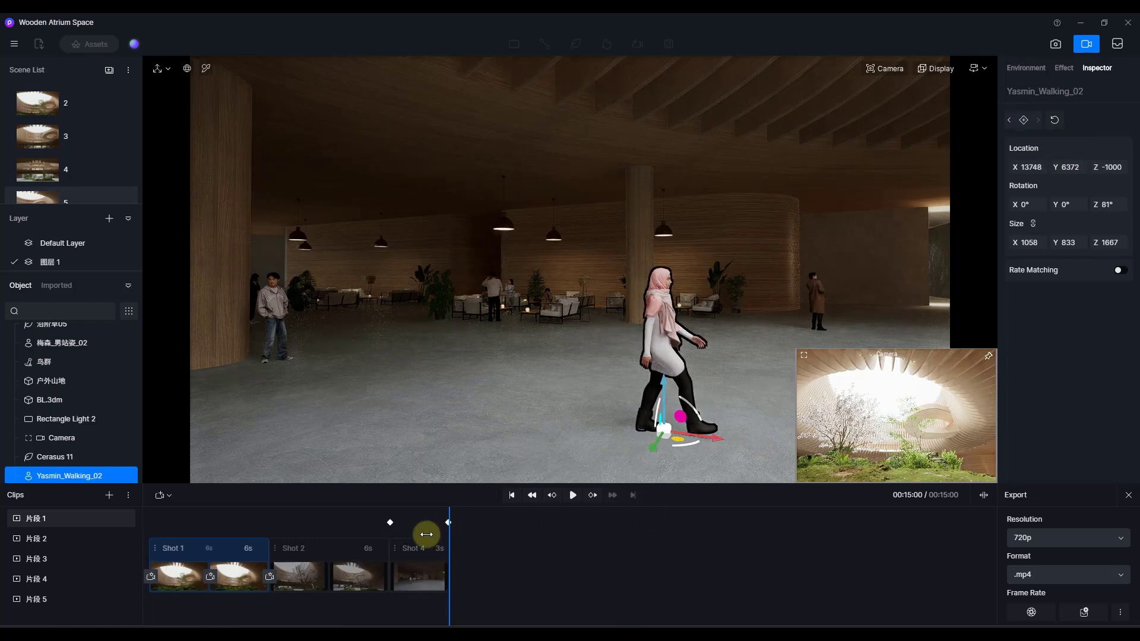
{"action": "left_click_drag", "start_coordinate": [416, 534], "coordinate": [389, 535]}
{"action": "left_click", "coordinate": [580, 499]}
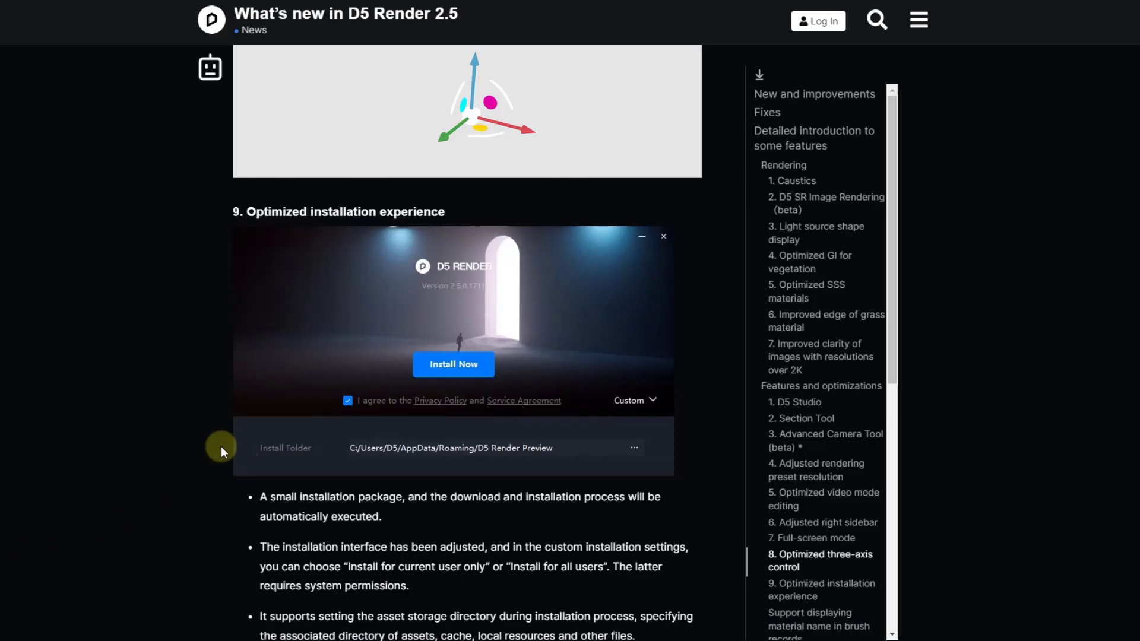
- Read the release notes down through the assets and Workflow sections, briefly highlighting a LiveSync passage
{"action": "scroll", "coordinate": [224, 442], "scroll_direction": "up", "scroll_amount": 7}
{"action": "scroll", "coordinate": [386, 305], "scroll_direction": "up", "scroll_amount": 5}
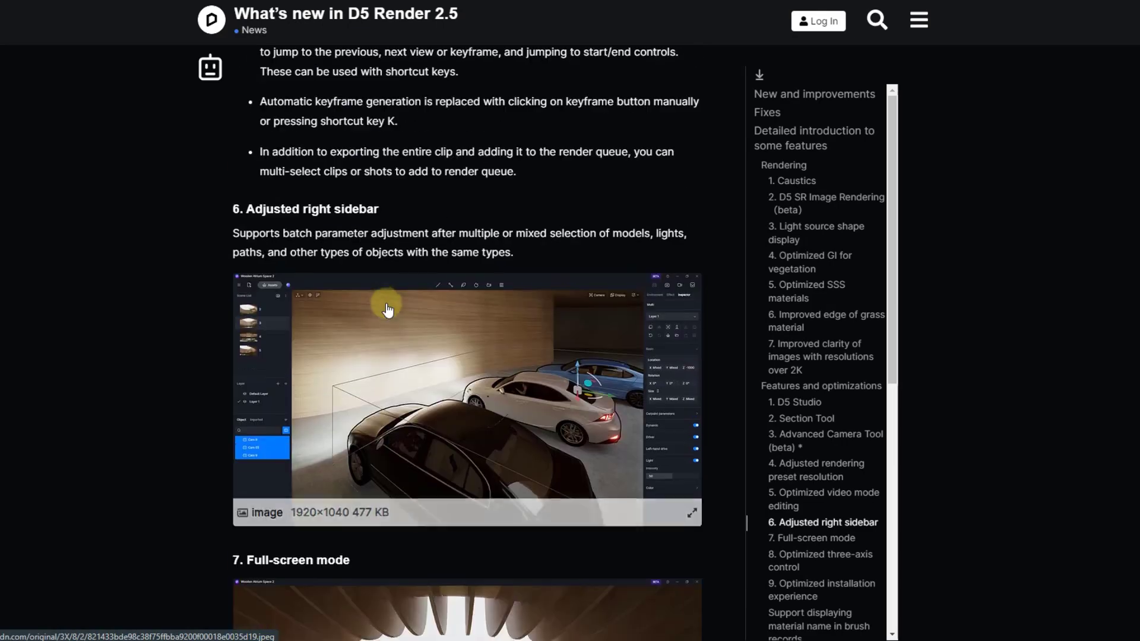
{"action": "scroll", "coordinate": [308, 318], "scroll_direction": "down", "scroll_amount": 5}
{"action": "scroll", "coordinate": [275, 297], "scroll_direction": "down", "scroll_amount": 6}
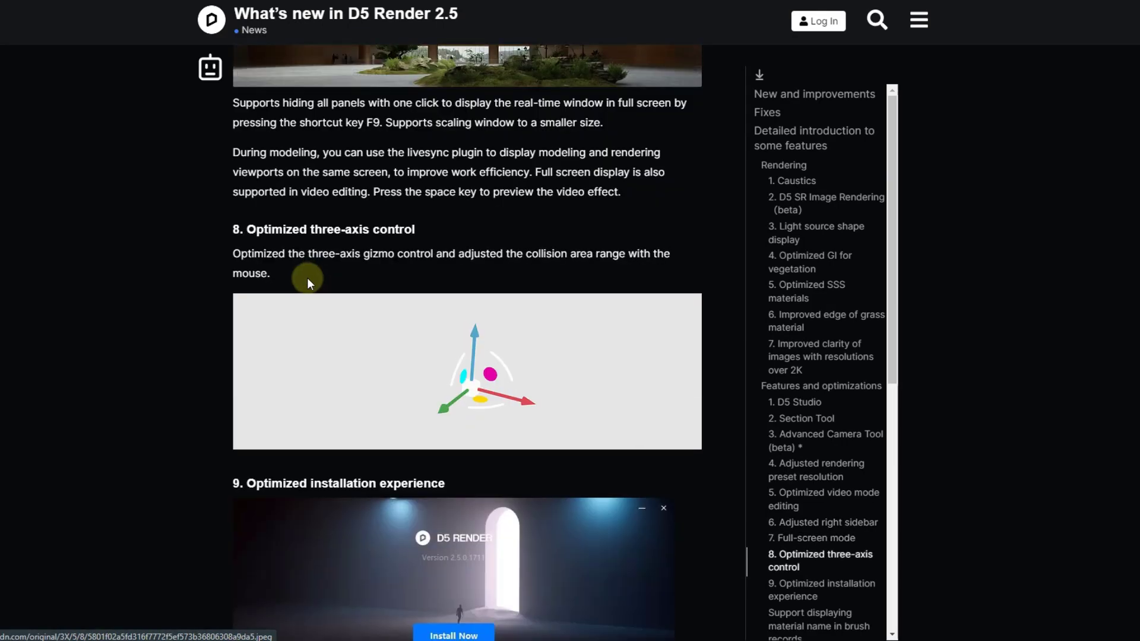
{"action": "scroll", "coordinate": [275, 285], "scroll_direction": "down", "scroll_amount": 1}
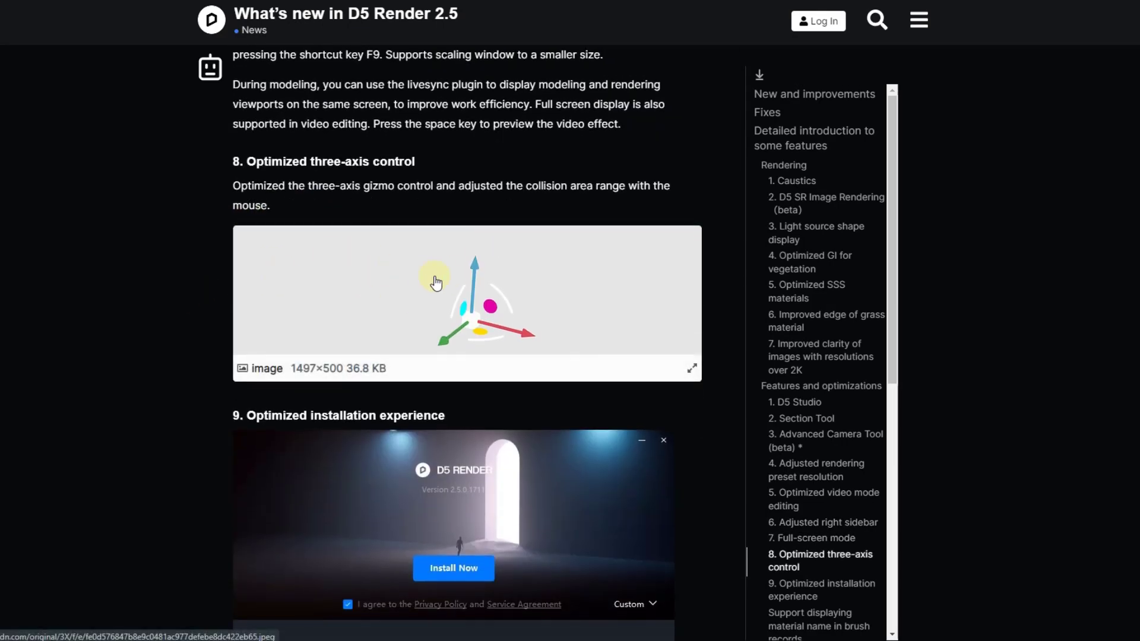
{"action": "scroll", "coordinate": [416, 285], "scroll_direction": "down", "scroll_amount": 5}
{"action": "scroll", "coordinate": [225, 285], "scroll_direction": "down", "scroll_amount": 10}
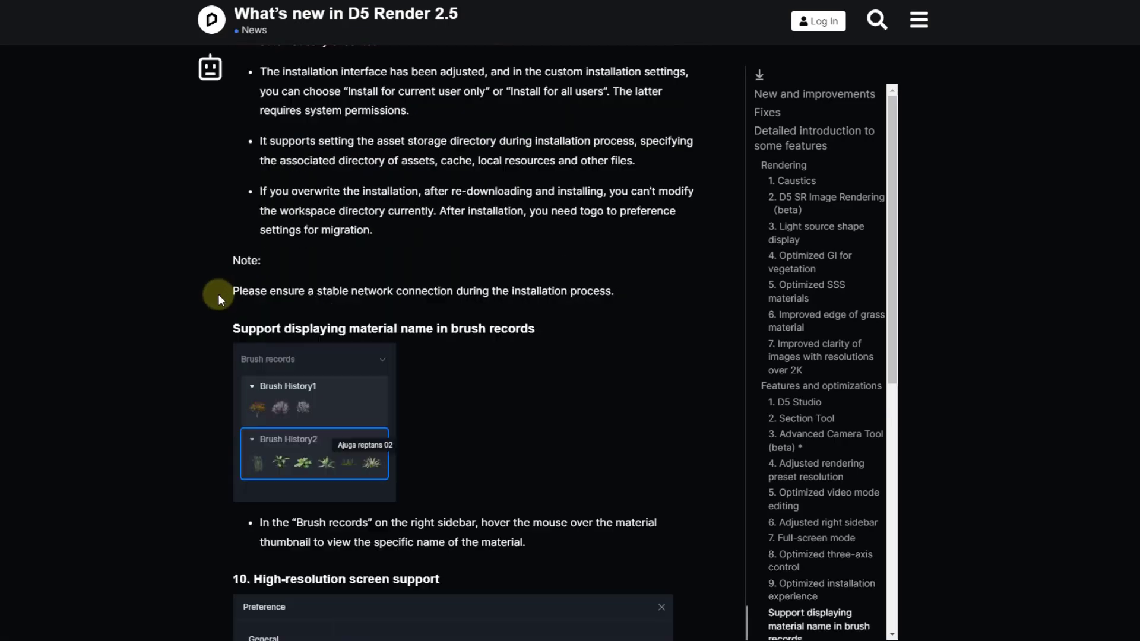
{"action": "scroll", "coordinate": [231, 267], "scroll_direction": "down", "scroll_amount": 10}
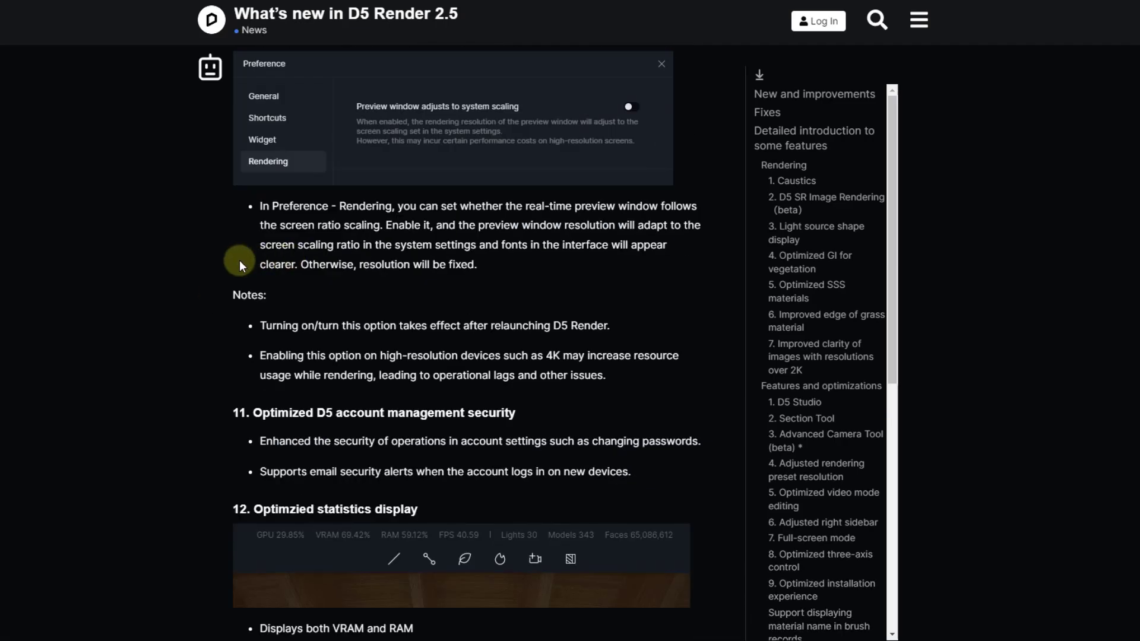
{"action": "scroll", "coordinate": [224, 266], "scroll_direction": "down", "scroll_amount": 5}
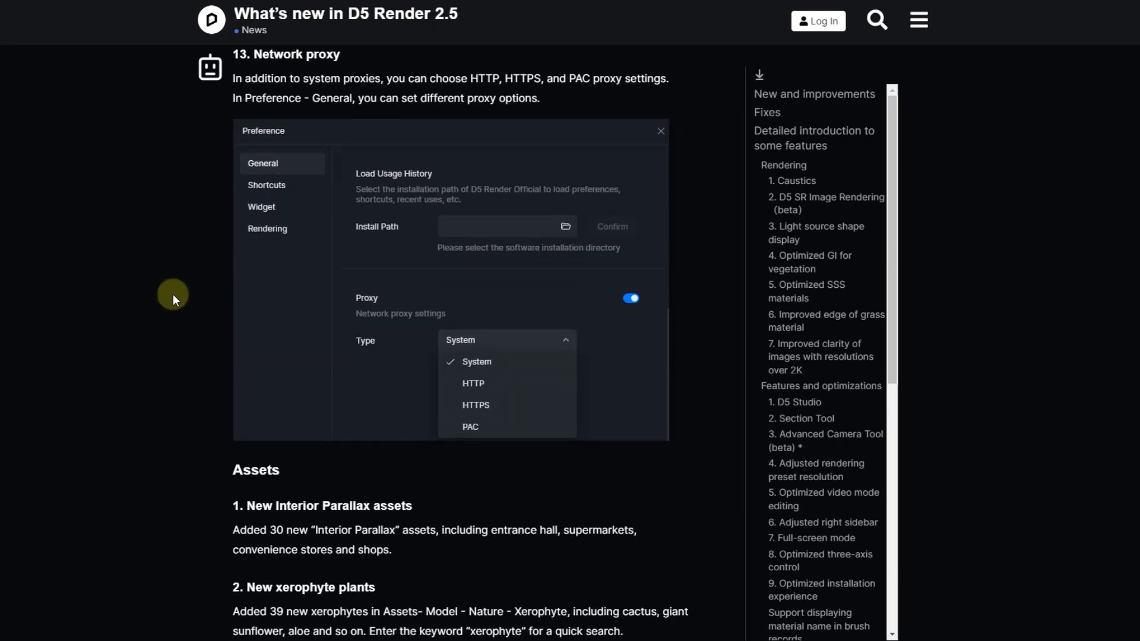
{"action": "scroll", "coordinate": [240, 359], "scroll_direction": "down", "scroll_amount": 5}
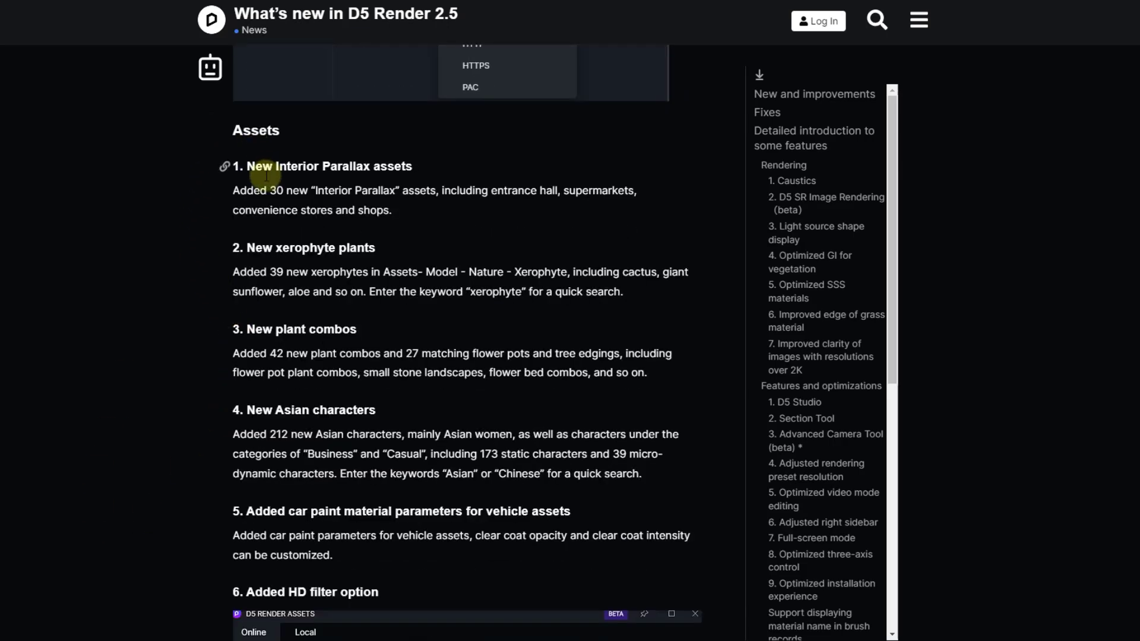
{"action": "scroll", "coordinate": [265, 176], "scroll_direction": "down", "scroll_amount": 1}
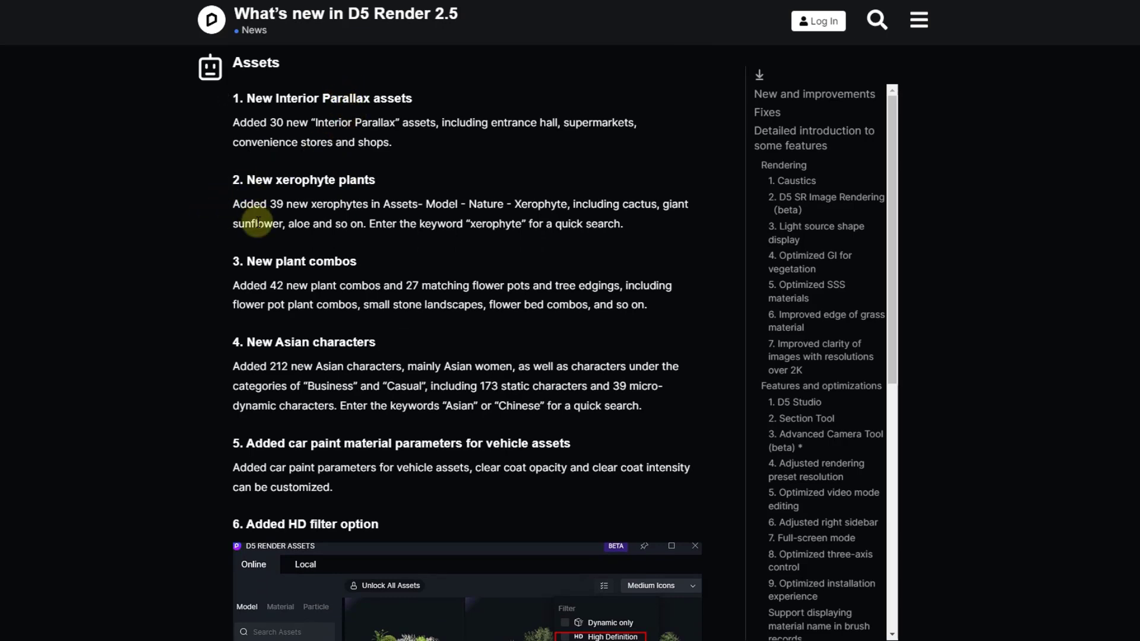
{"action": "scroll", "coordinate": [258, 223], "scroll_direction": "down", "scroll_amount": 2}
{"action": "scroll", "coordinate": [264, 211], "scroll_direction": "down", "scroll_amount": 8}
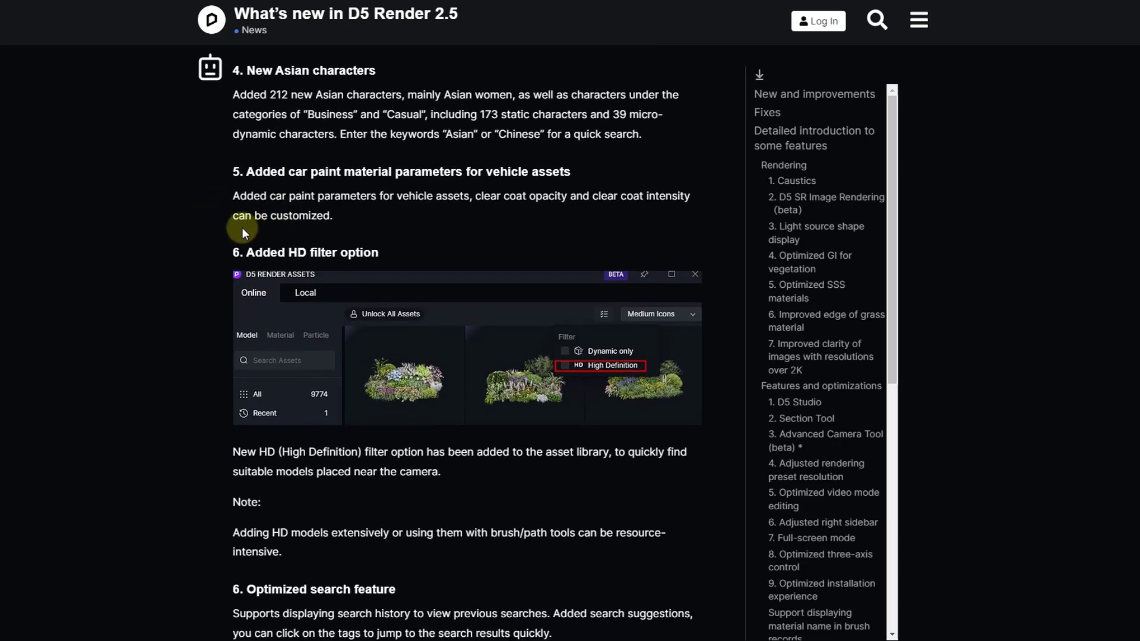
{"action": "scroll", "coordinate": [211, 231], "scroll_direction": "down", "scroll_amount": 10}
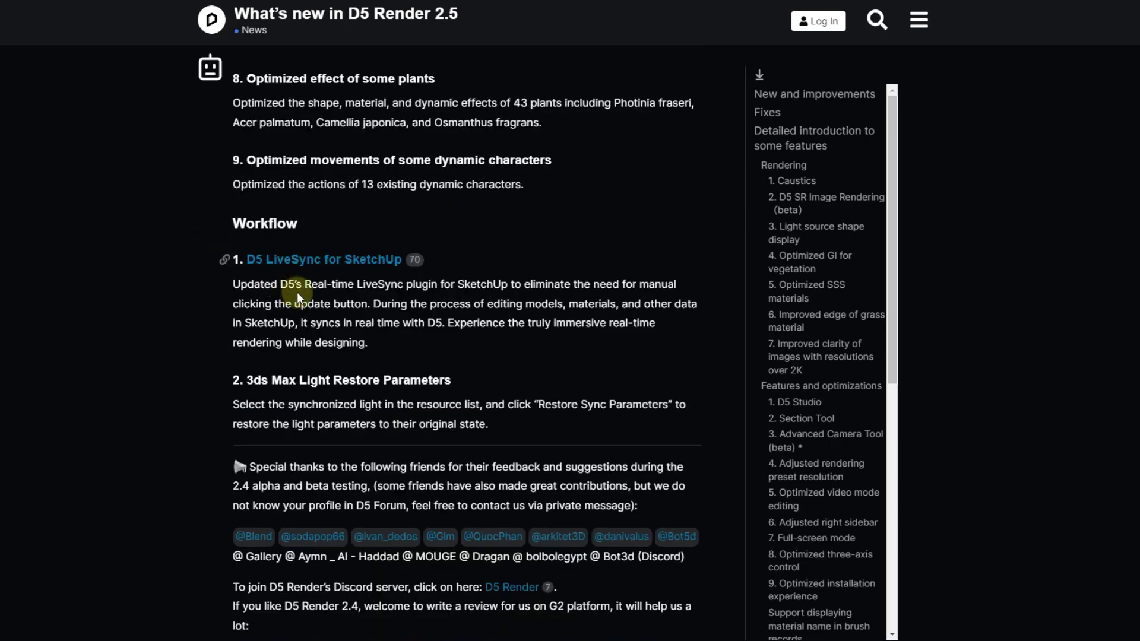
{"action": "scroll", "coordinate": [320, 294], "scroll_direction": "down", "scroll_amount": 2}
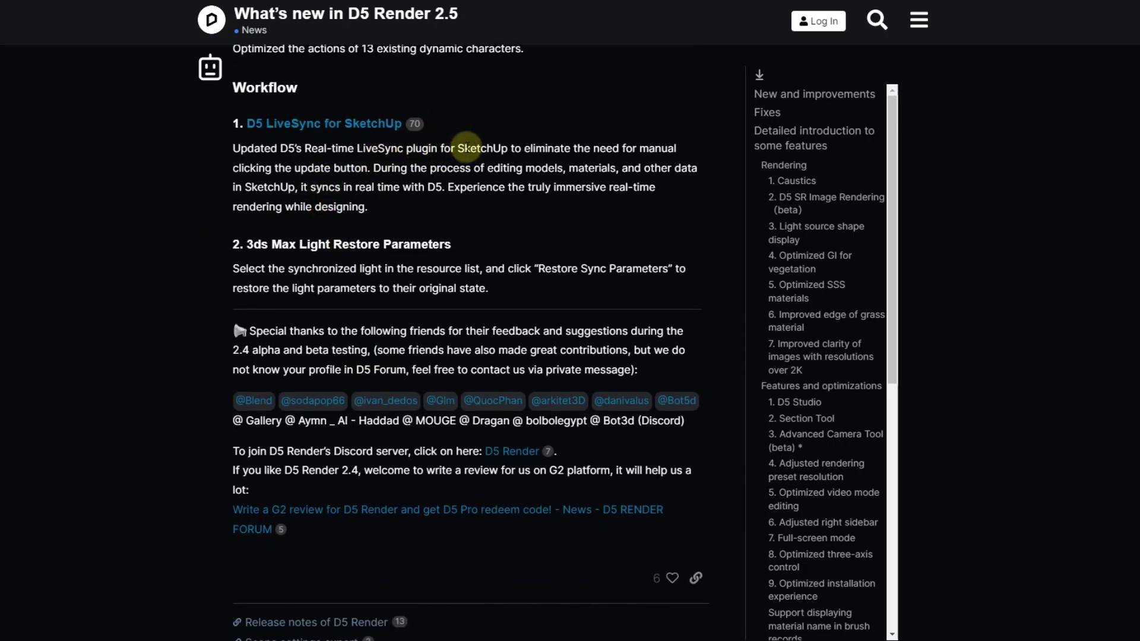
{"action": "left_click_drag", "start_coordinate": [467, 147], "coordinate": [575, 148]}
{"action": "left_click", "coordinate": [331, 168]}
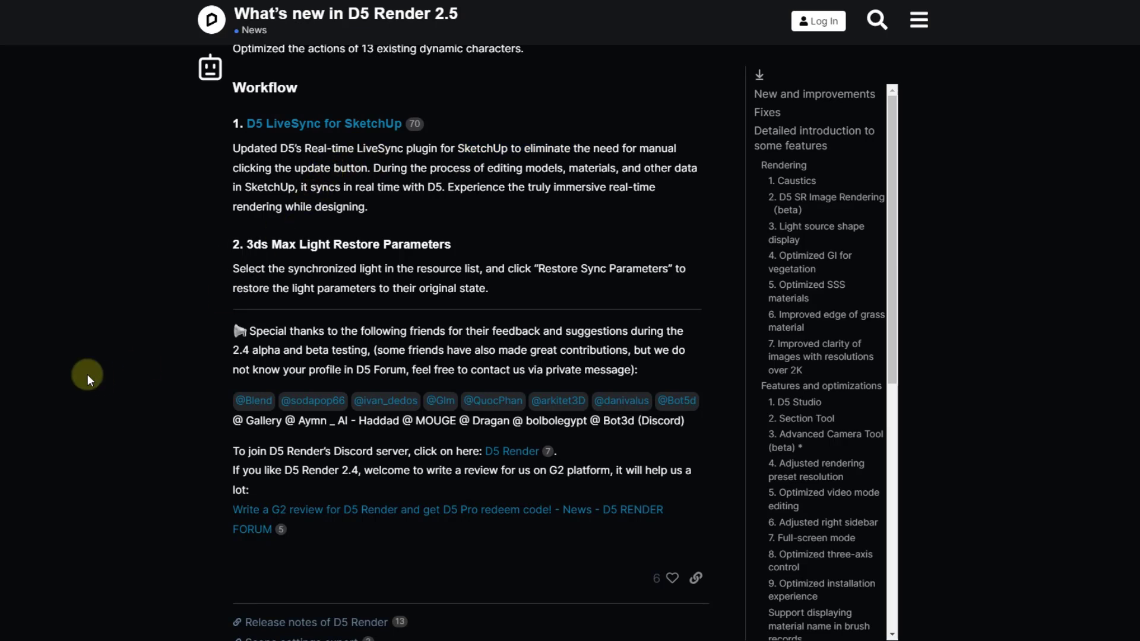
{"action": "scroll", "coordinate": [244, 209], "scroll_direction": "up", "scroll_amount": 2}
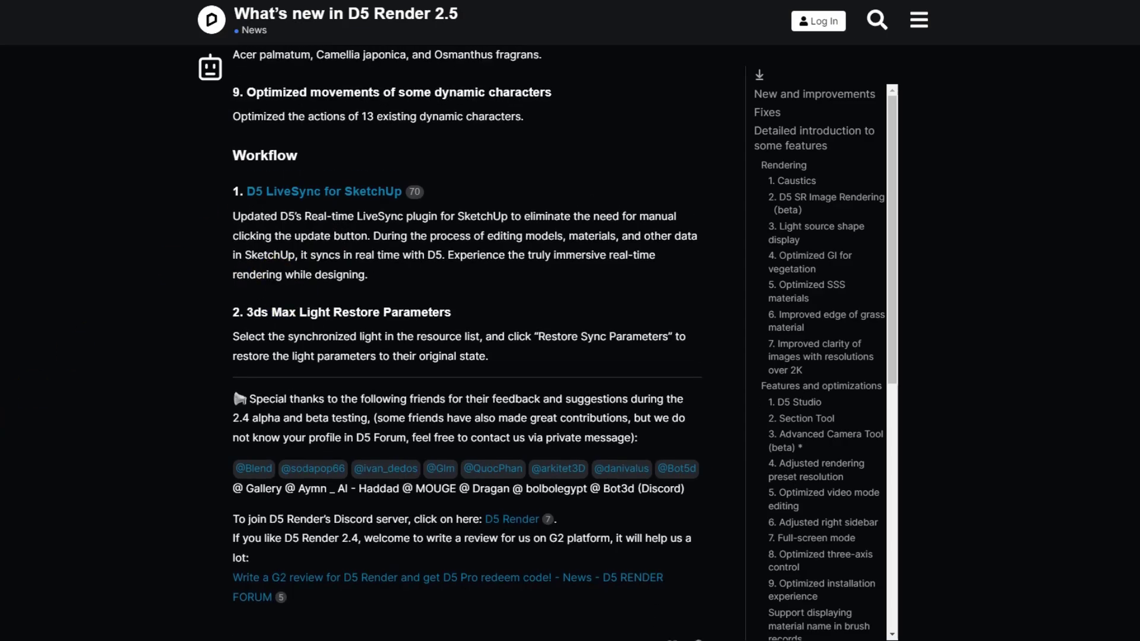